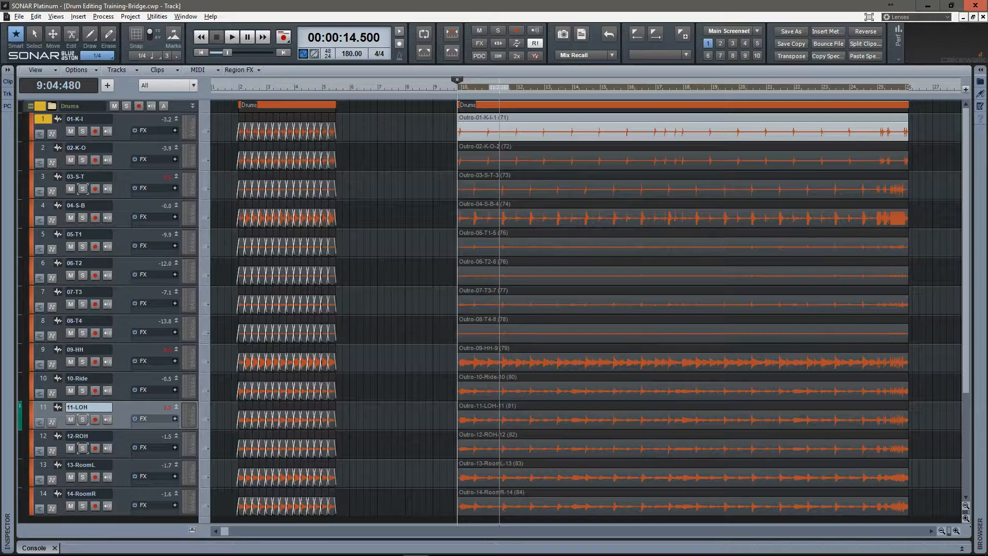
Step: Audition the Outro drum section and enlarge the 09-HH track for a closer view of its waveform
key(space)
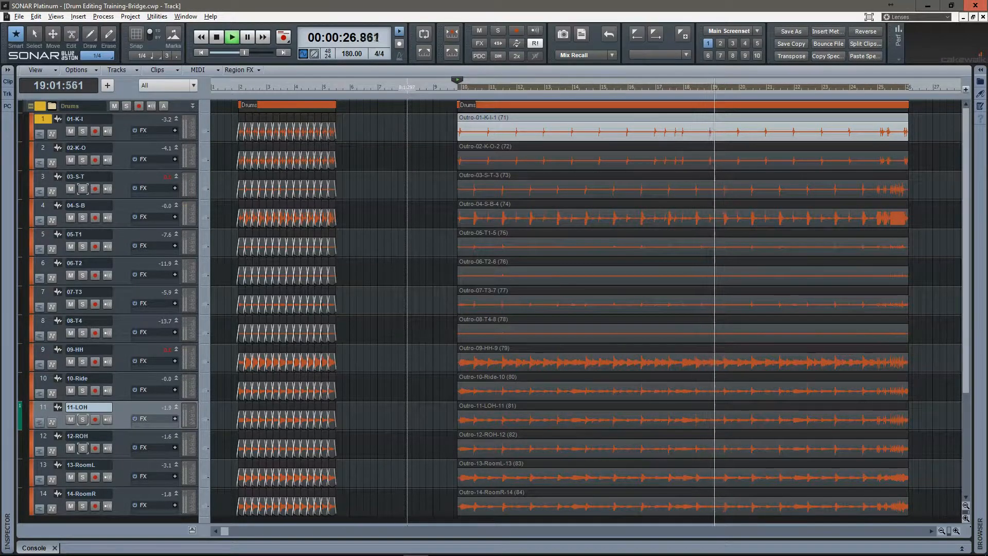
key(space)
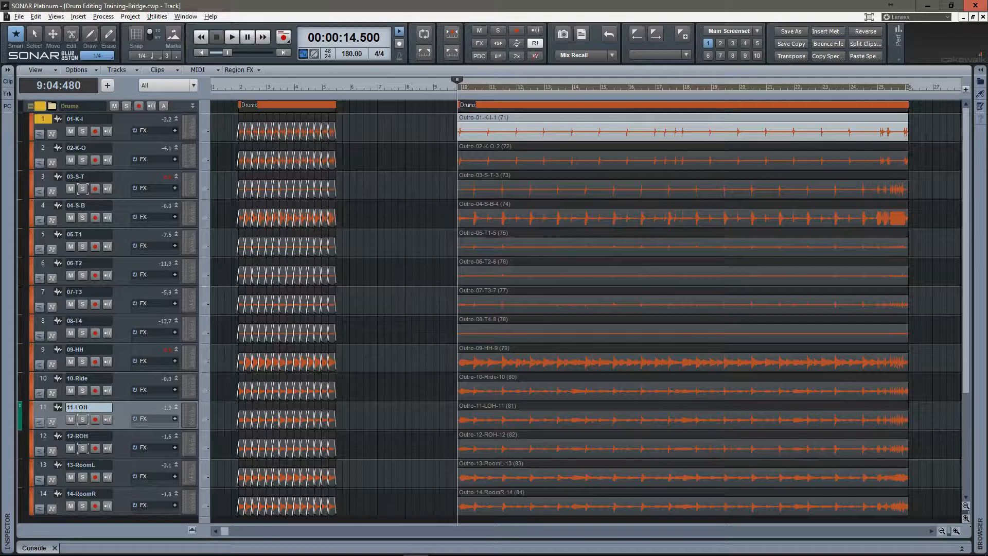
drag(121, 372, 122, 491)
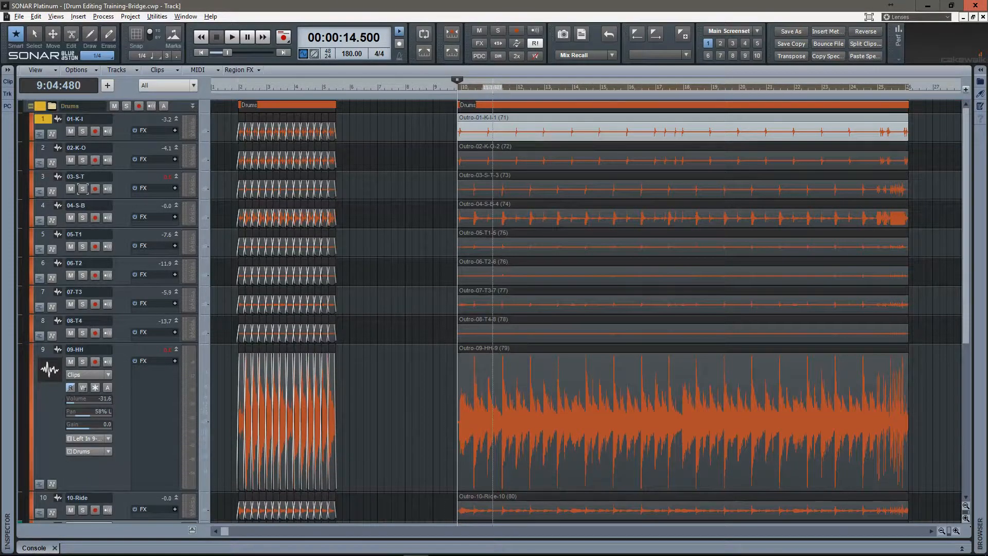
drag(485, 92, 412, 126)
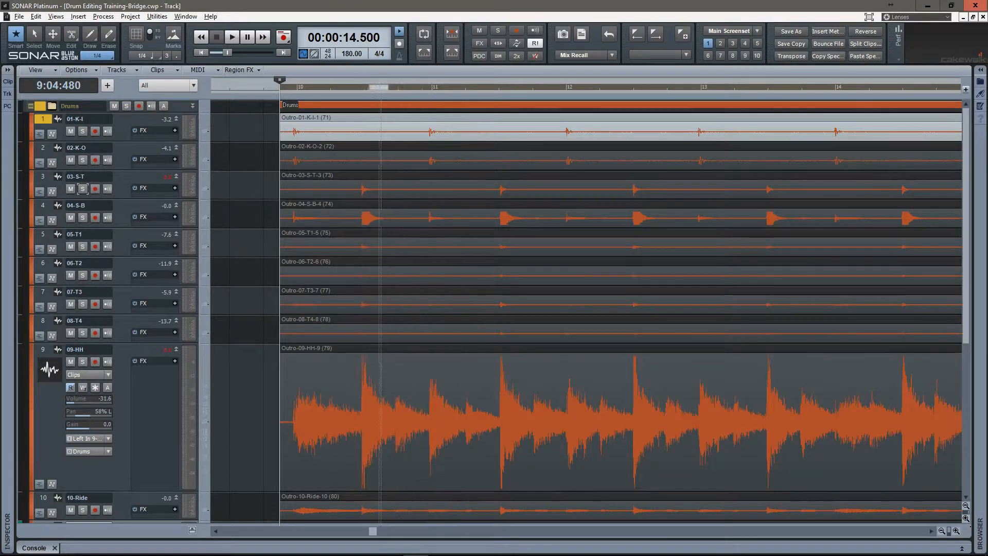
Step: Audition the 09-HH track in solo with its volume raised, reverting the volume to -31.6 and clearing the solo
key(space)
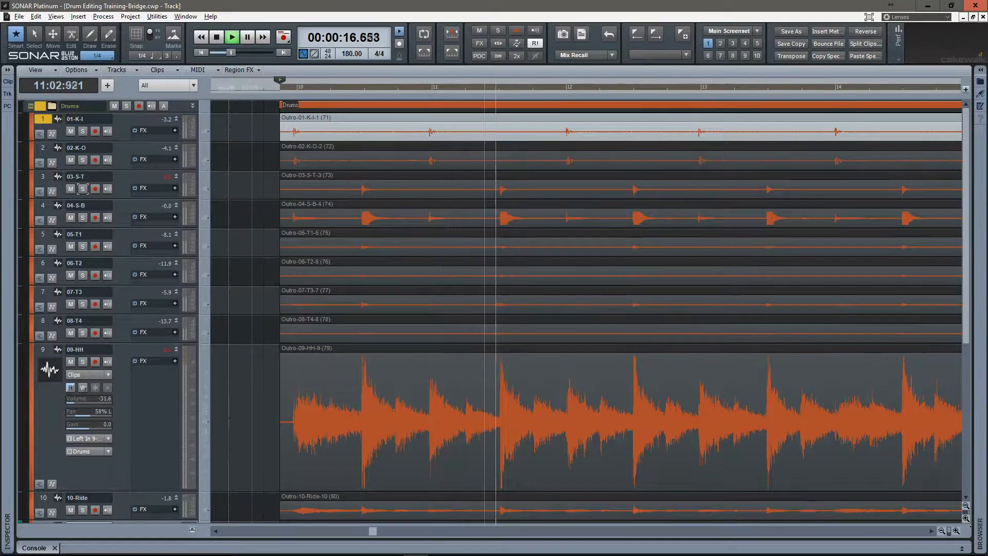
click(83, 362)
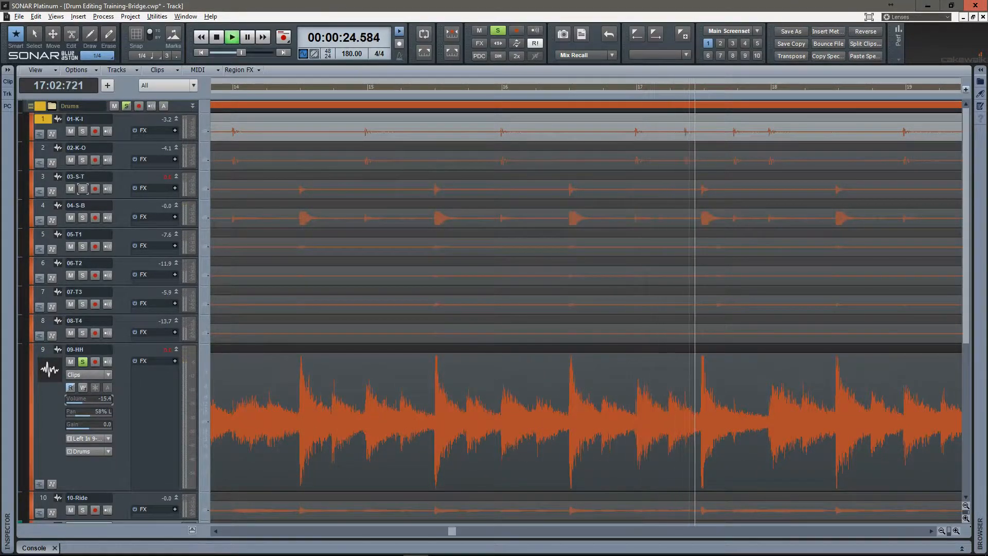
right_click(88, 400)
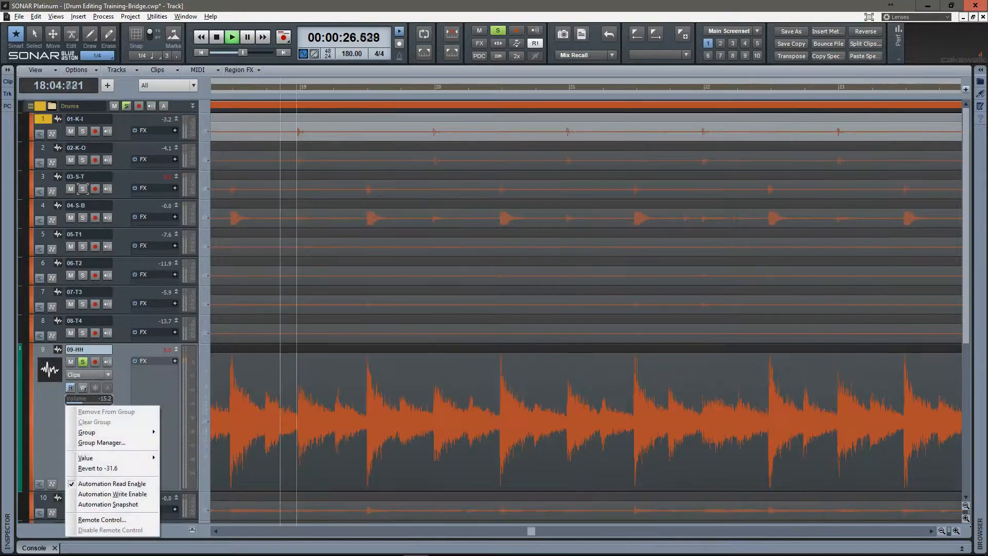
click(105, 468)
click(83, 362)
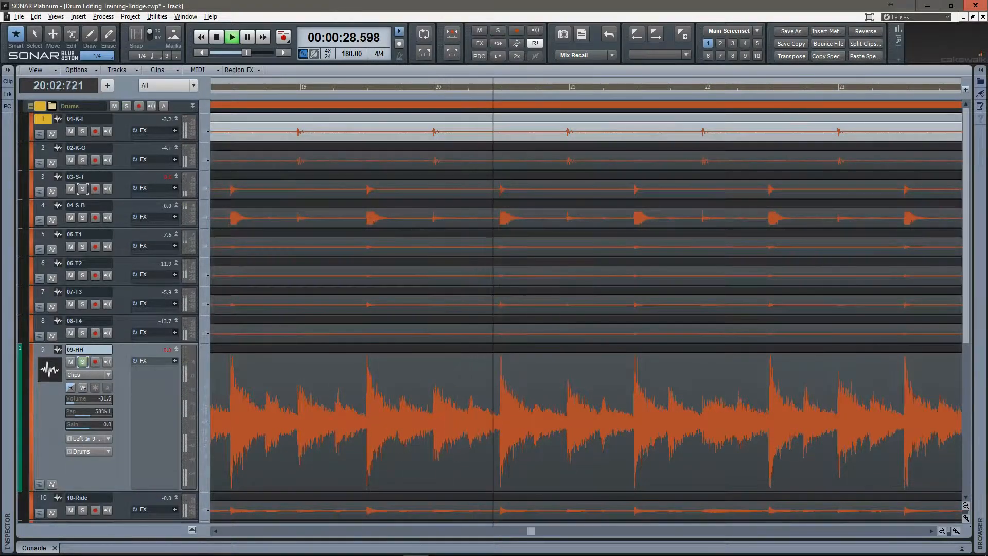
key(space)
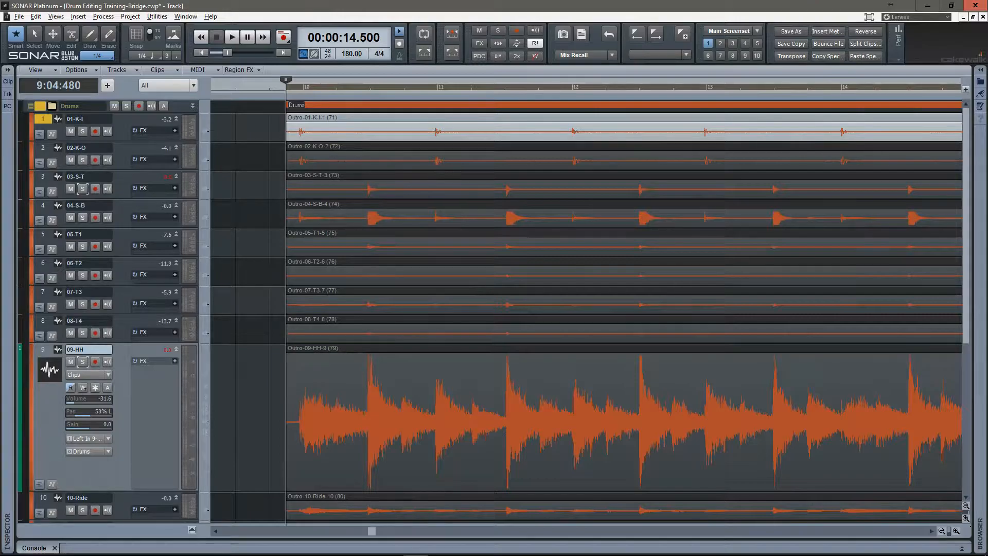
Step: Switch to screenset 2 and make the 01-K-I and 09-HH tracks visible alongside 03-S-T
key(2)
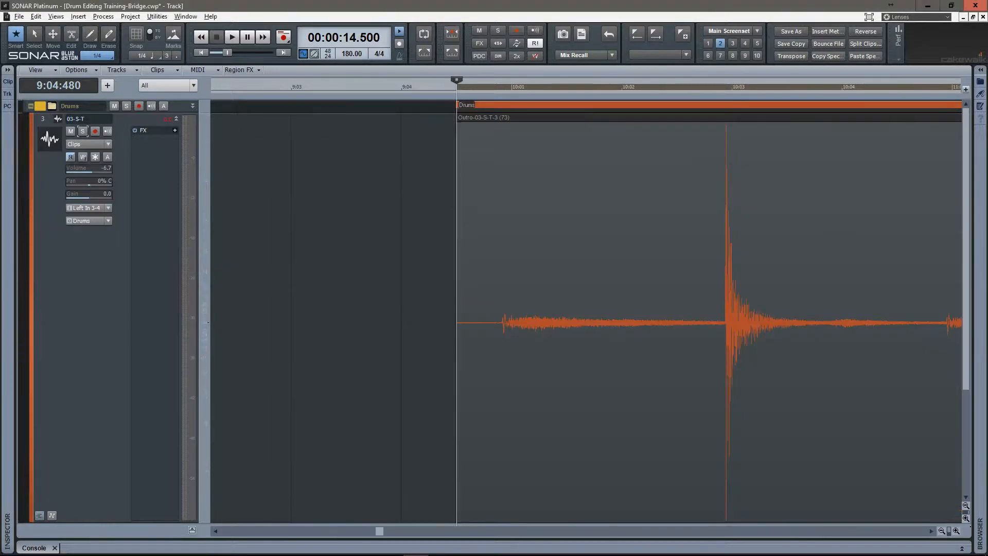
key(h)
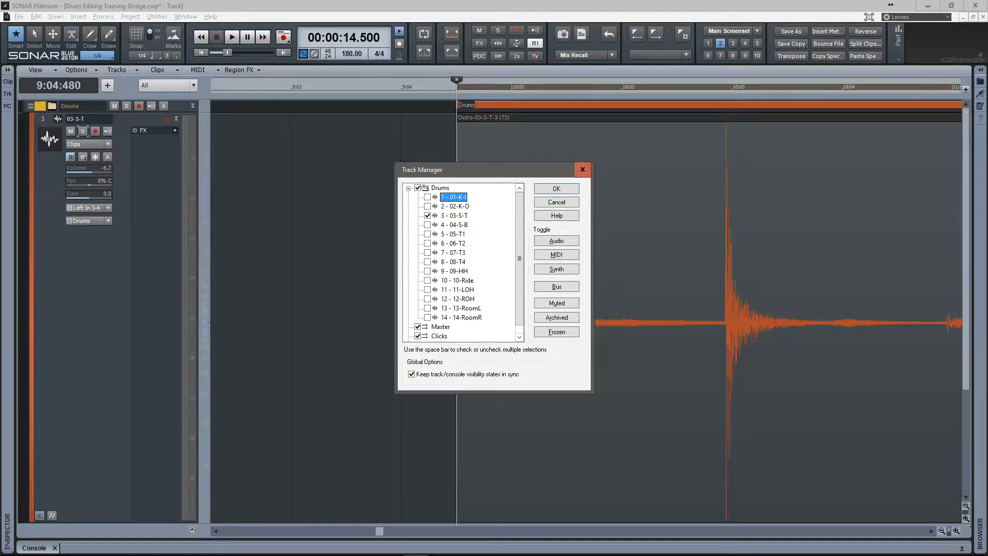
drag(479, 169, 413, 157)
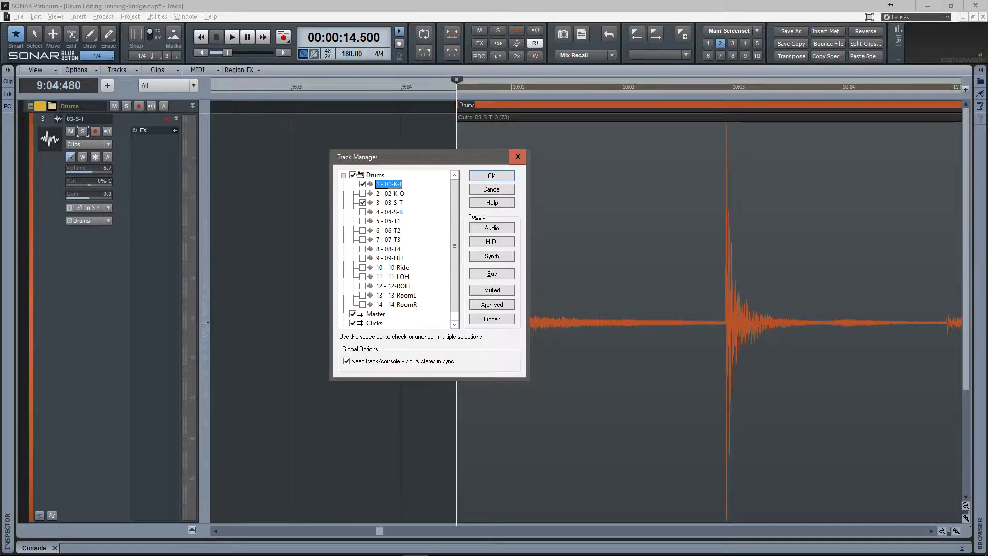
key(Return)
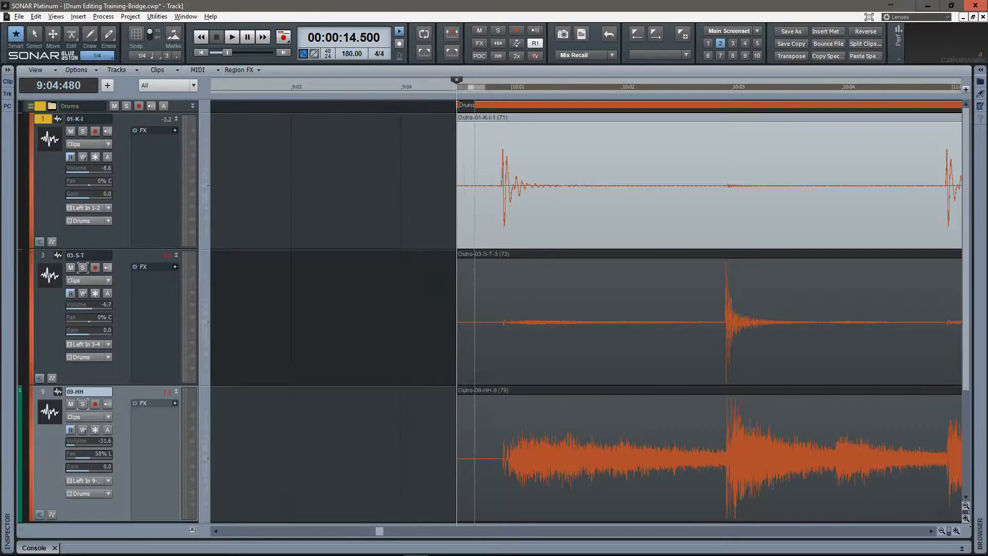
Step: Examine the kick, snare and hi-hat waveforms across the Outro section, leaving the Outro 01-K-I clip selected
drag(540, 87, 298, 82)
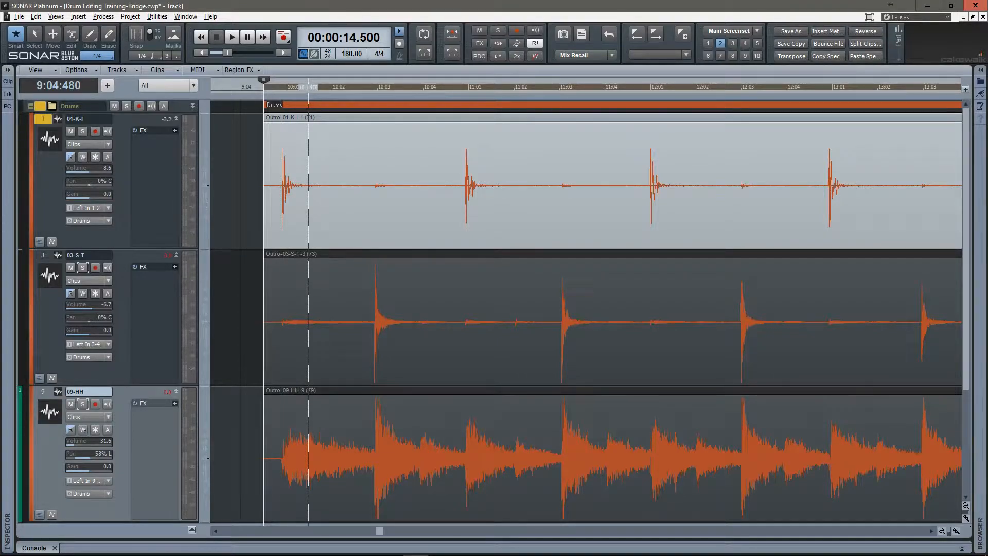
drag(393, 87, 320, 57)
click(323, 280)
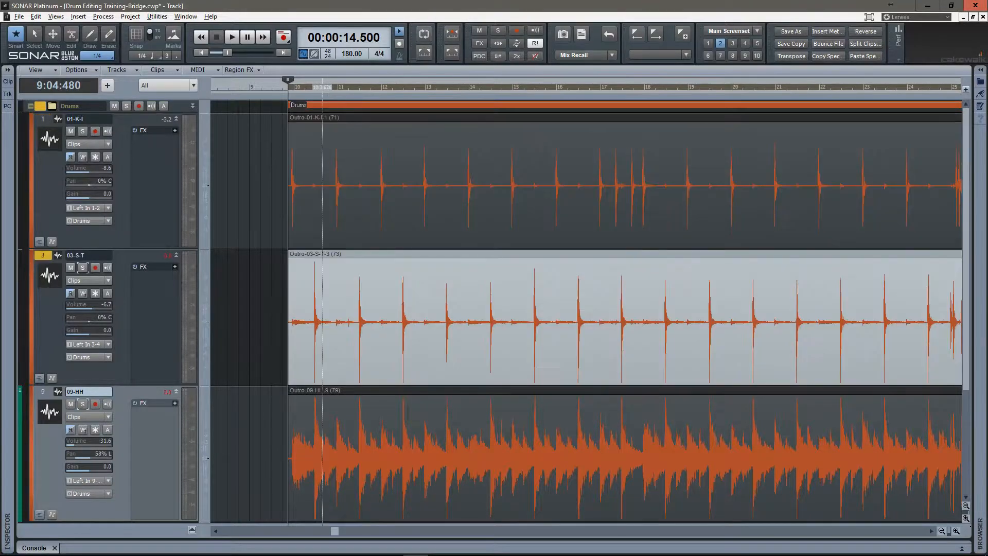
click(344, 146)
drag(344, 87, 338, 65)
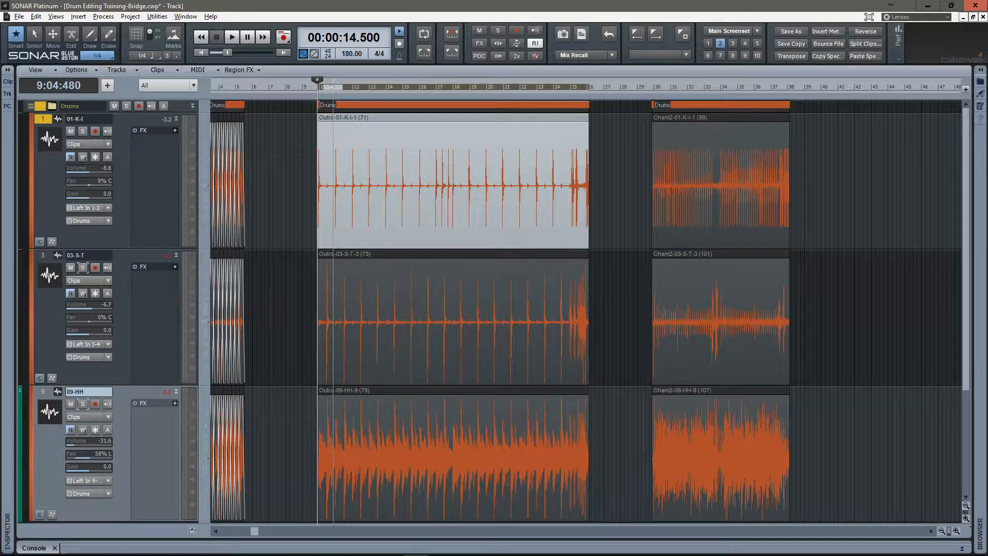
scroll(394, 320, up, 14)
scroll(392, 320, down, 12)
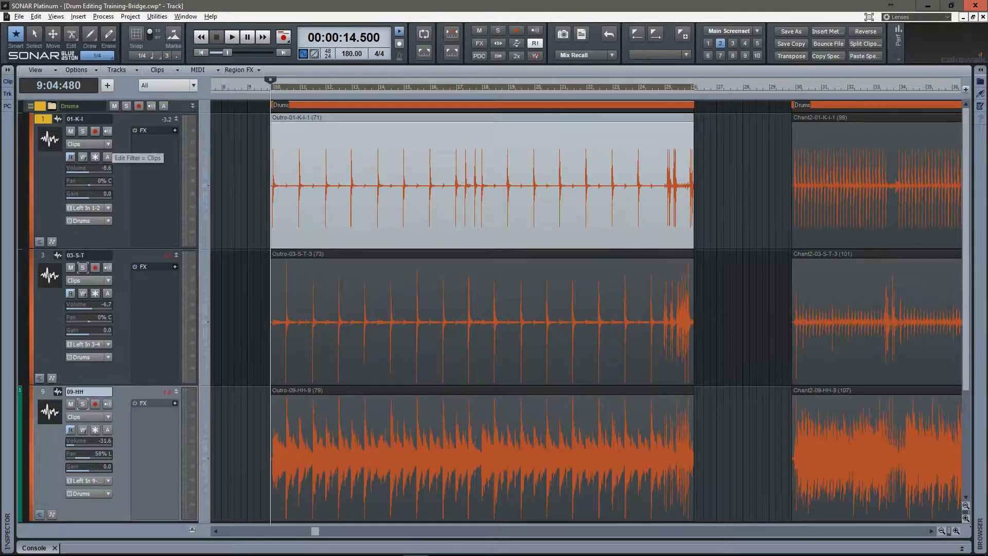
Step: Show the audio transient markers on the 01-K-I track and inspect them against the snare hits
click(107, 157)
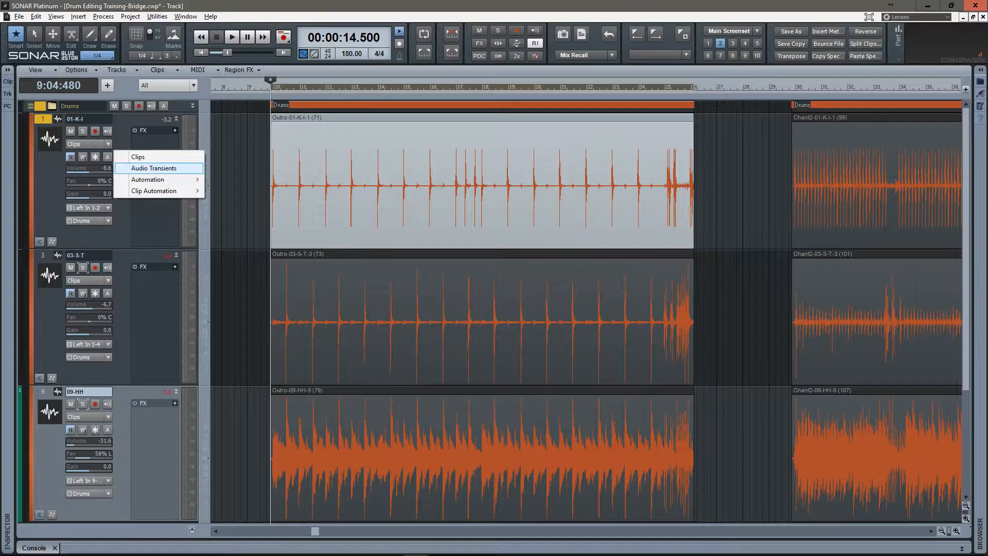
click(154, 168)
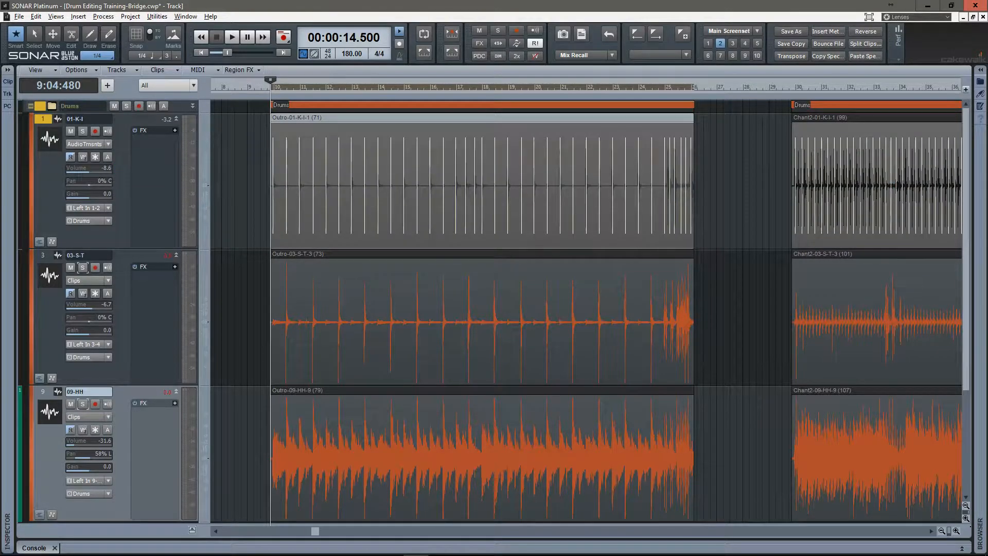
drag(429, 86, 669, 183)
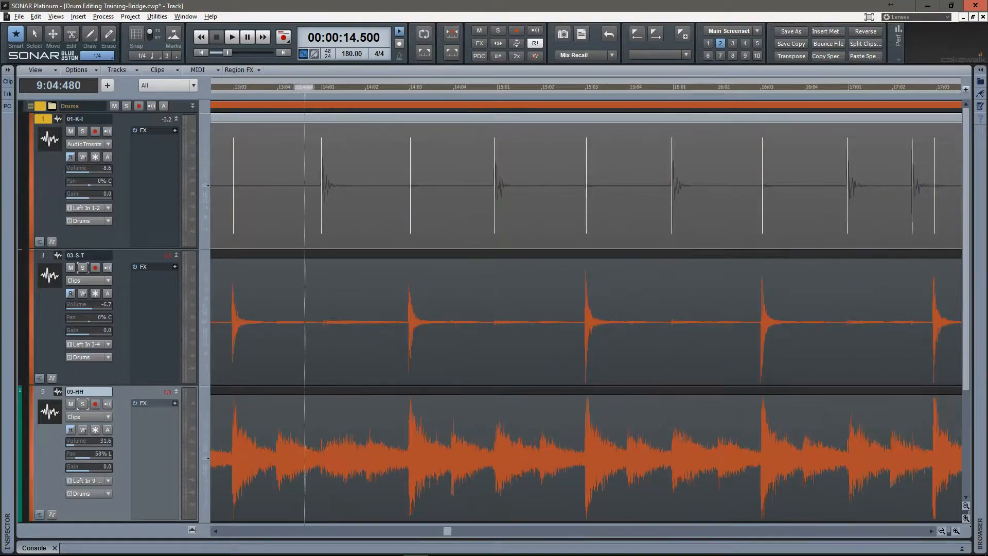
Step: Open AudioSnap for the Outro kick clip and set the transient filter threshold to 82%
key(a)
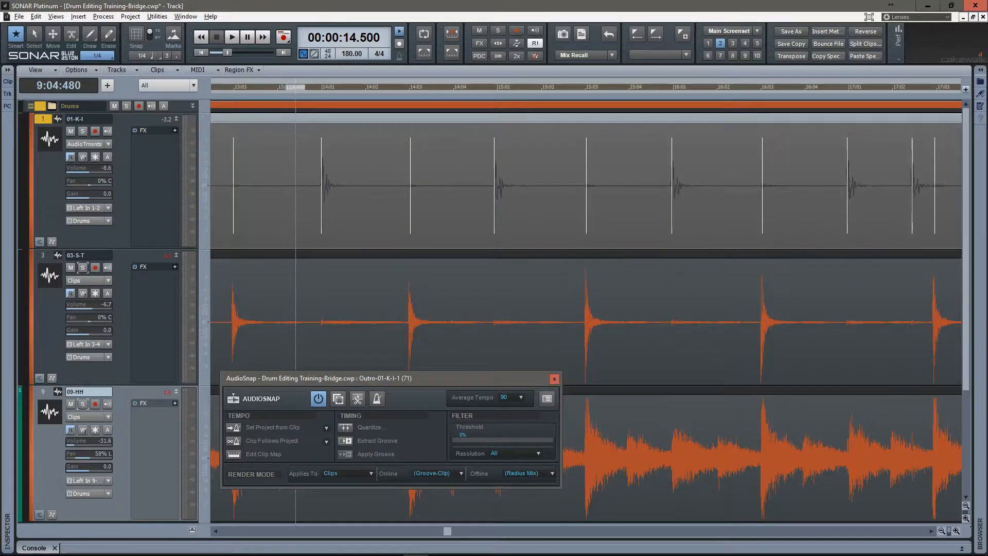
drag(281, 378, 266, 390)
drag(269, 329, 397, 329)
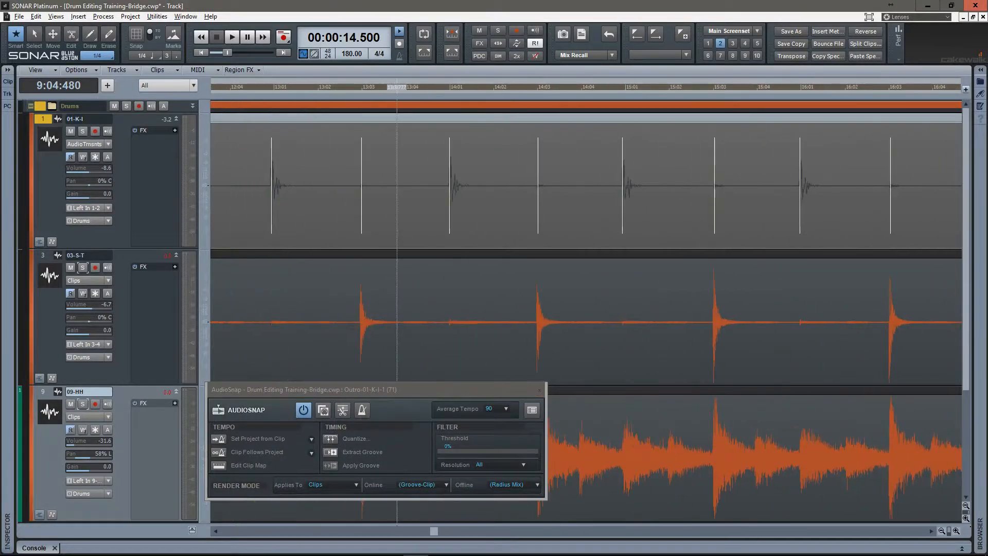
scroll(398, 330, down, 2)
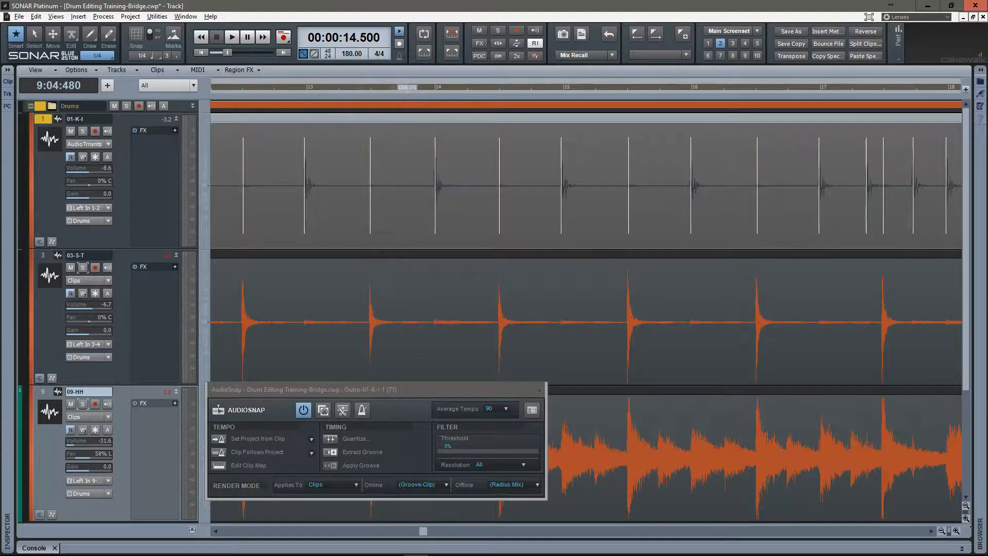
drag(439, 451, 444, 451)
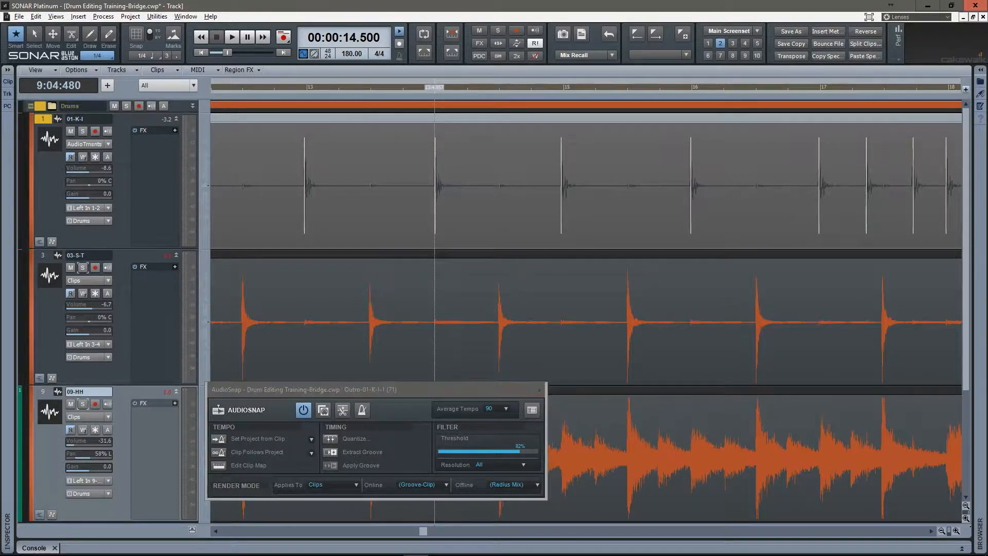
Step: Check the kick transient markers along the whole Outro clip, including the closing fill, and close AudioSnap
scroll(434, 212, down, 4)
scroll(433, 213, up, 1)
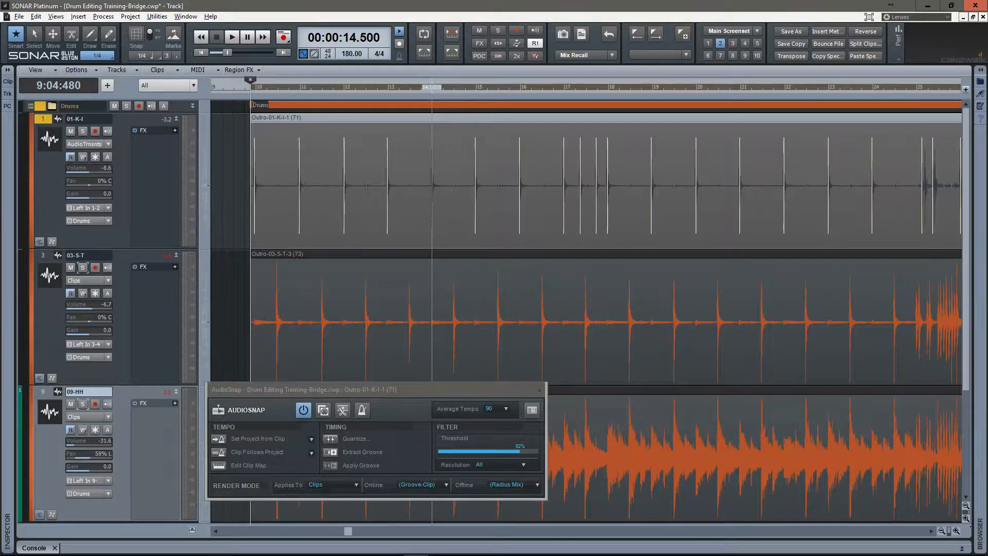
scroll(592, 321, up, 4)
scroll(592, 322, down, 5)
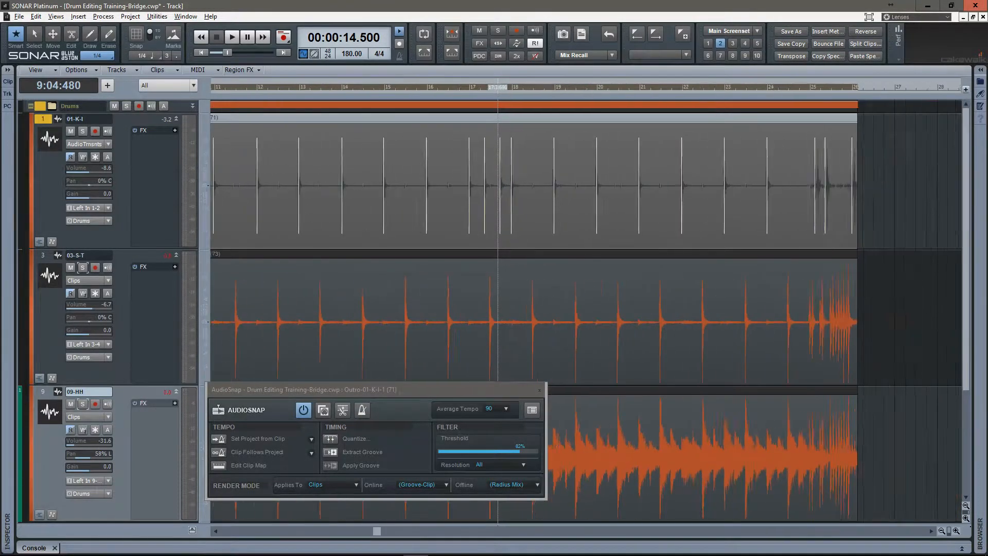
scroll(498, 309, down, 1)
scroll(777, 309, up, 5)
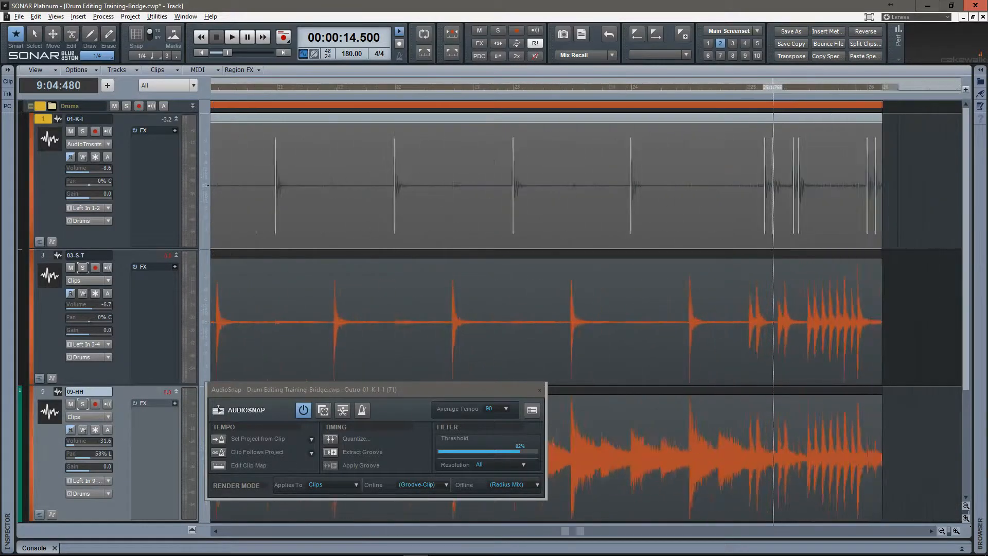
scroll(695, 309, down, 3)
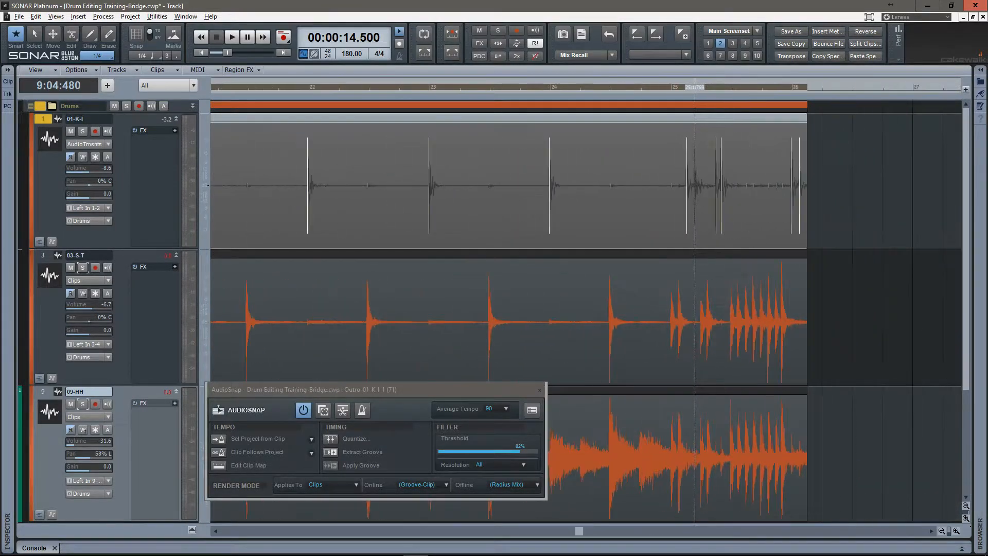
scroll(695, 309, down, 1)
scroll(695, 309, down, 6)
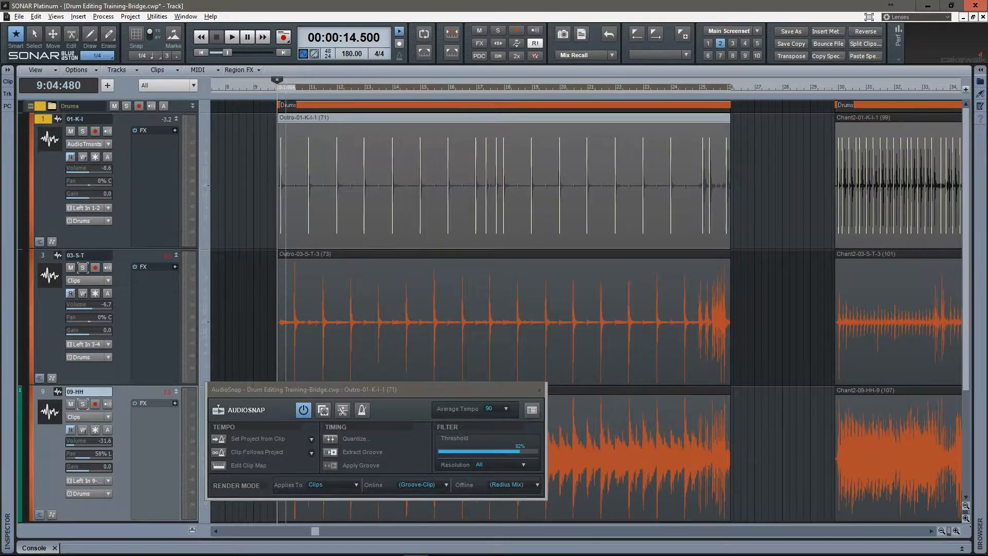
scroll(695, 309, up, 10)
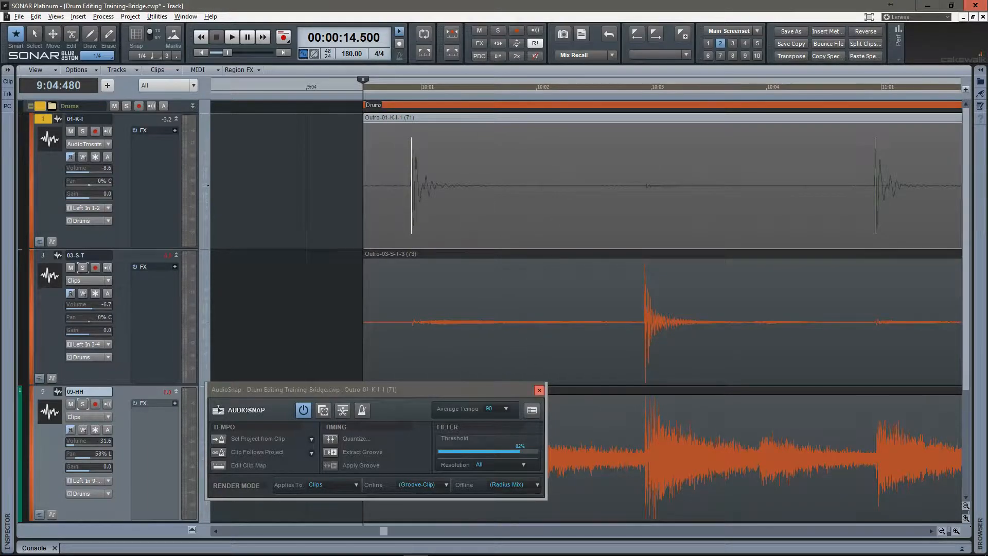
click(539, 391)
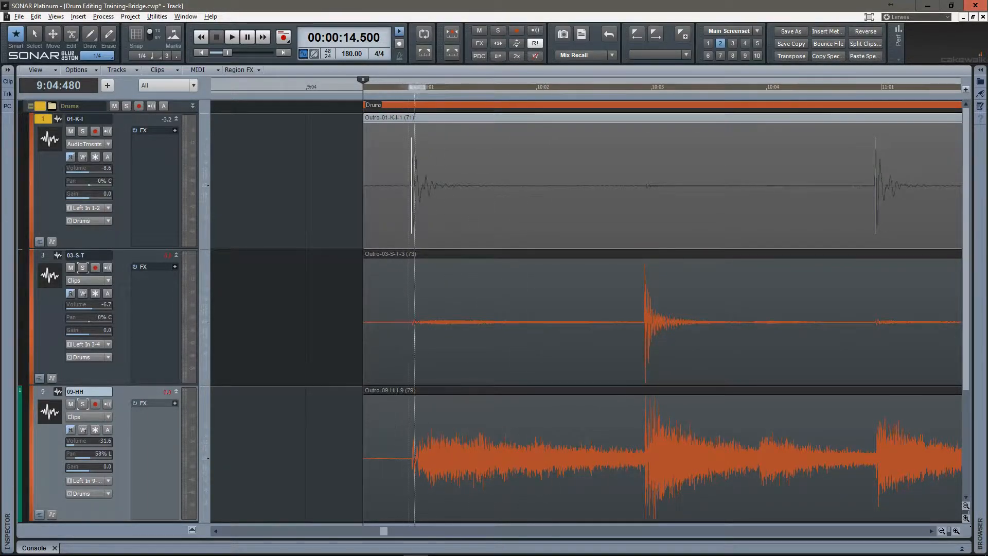
Step: Move the playhead to the first kick transient of the Outro clip and inspect the hit's onset at close range
scroll(410, 308, up, 6)
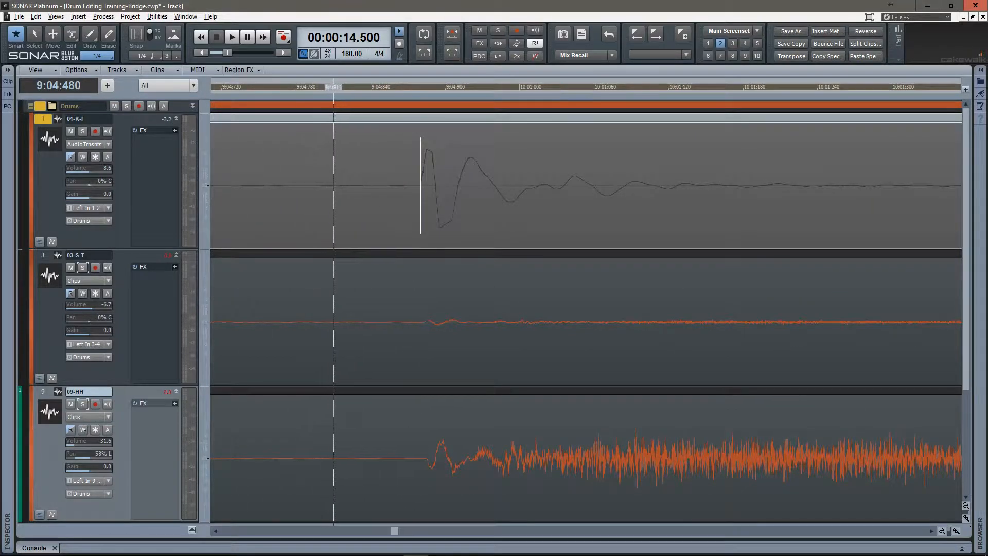
scroll(333, 309, down, 3)
scroll(334, 309, down, 2)
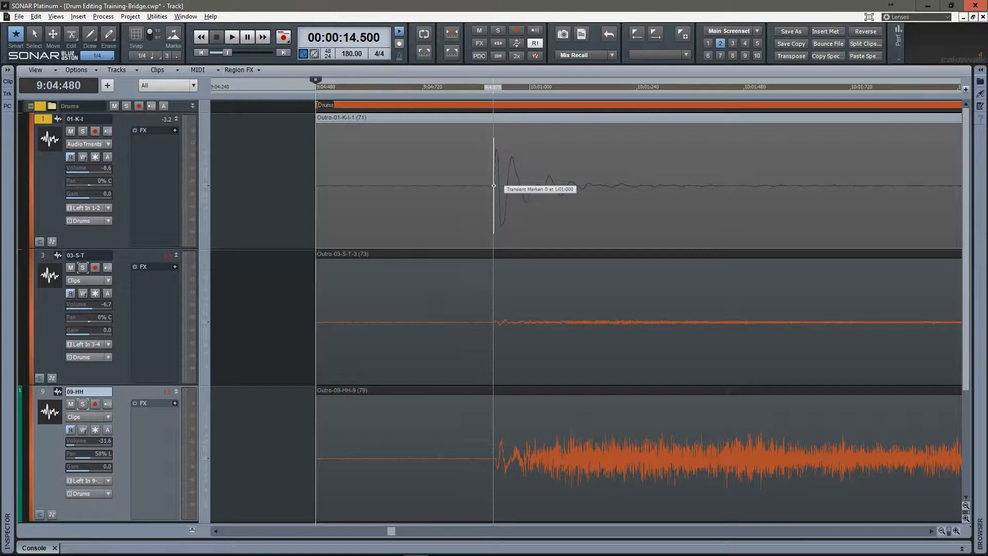
key(Tab)
key(ctrl+Right)
key(ctrl+Right)
key(ctrl+Right)
key(ctrl+Right)
key(ctrl+Right)
key(ctrl+Right)
key(ctrl+Right)
key(ctrl+Right)
key(ctrl+Right)
key(ctrl+Right)
key(ctrl+Right)
key(ctrl+Right)
key(ctrl+Right)
key(ctrl+Right)
key(ctrl+Right)
key(ctrl+Right)
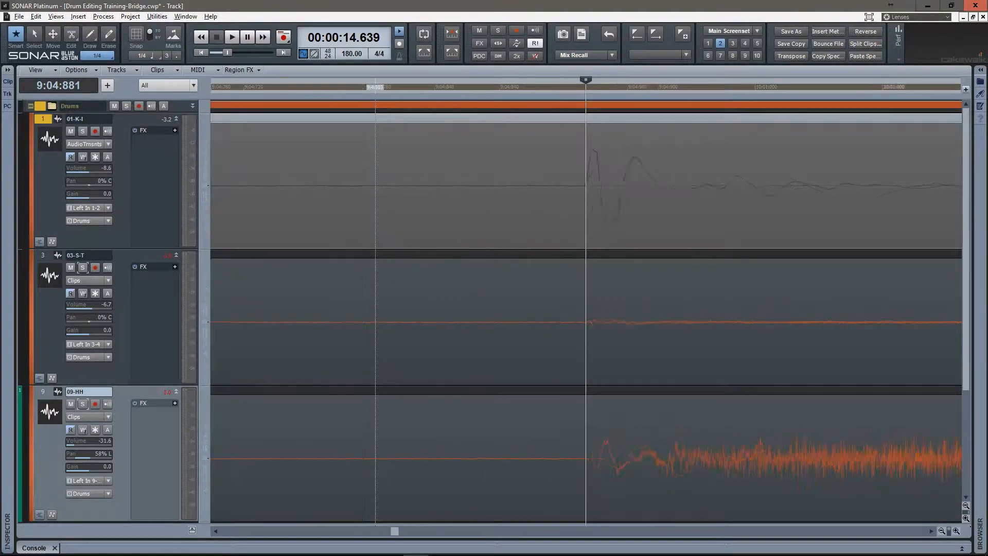
key(ctrl+Right)
key(ctrl+Right)
key(ctrl+Right)
key(ctrl+Right)
key(ctrl+Right)
key(ctrl+Right)
key(ctrl+Right)
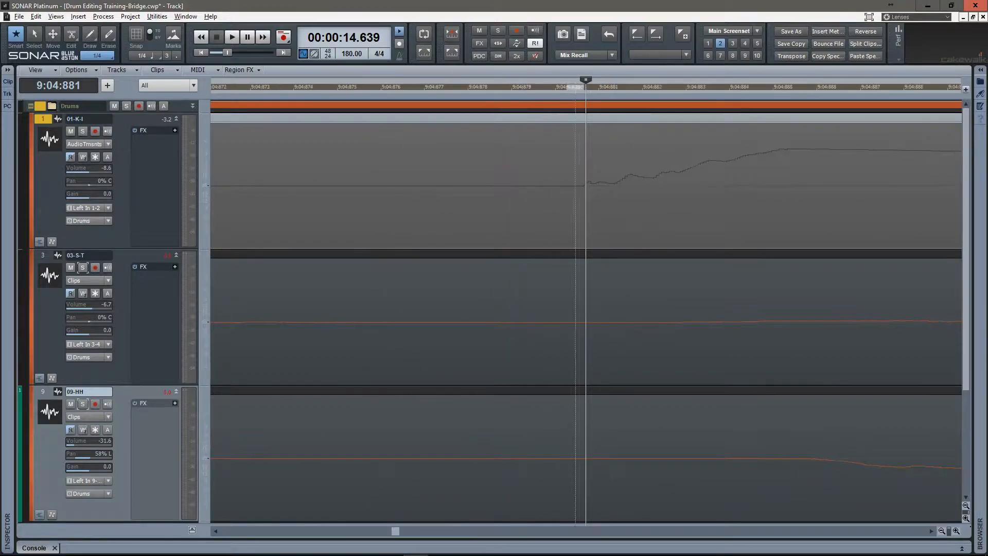
Step: Advance the playhead to the second kick transient, at 10:04:912, and check its marker against the hit's onset
key(ctrl+Left)
key(ctrl+Left)
key(ctrl+Left)
key(ctrl+Left)
key(ctrl+Left)
key(ctrl+Left)
key(ctrl+Left)
key(ctrl+Left)
key(ctrl+Left)
key(ctrl+Left)
key(ctrl+Left)
key(ctrl+Left)
key(ctrl+Left)
key(ctrl+Left)
key(ctrl+Left)
key(ctrl+Left)
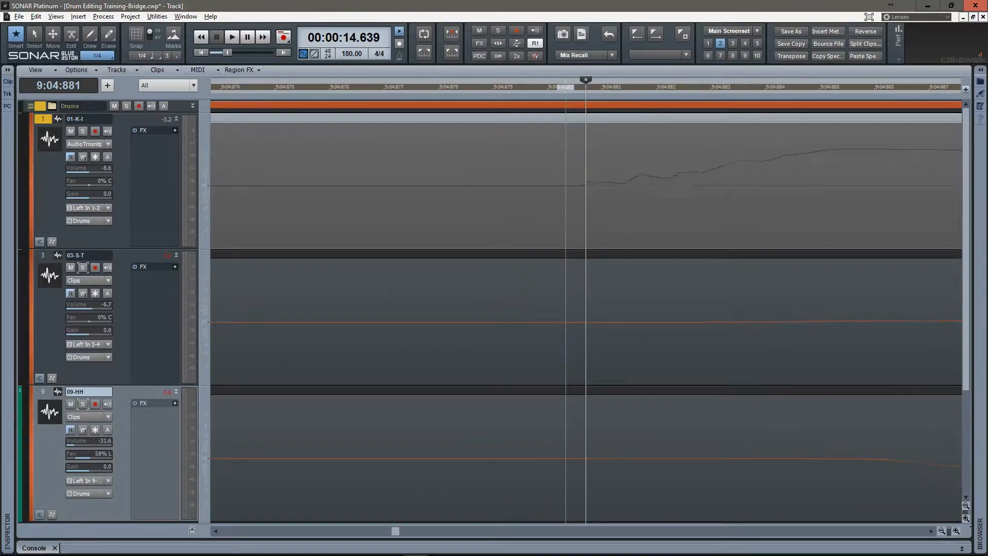
key(Tab)
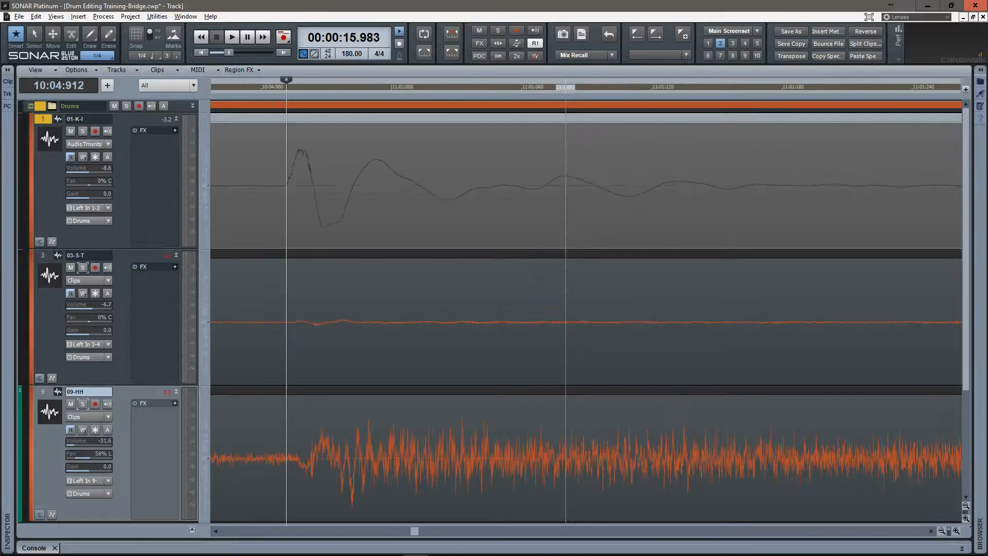
key(ctrl+Right)
key(ctrl+Right)
key(ctrl+Right)
key(ctrl+Right)
key(ctrl+Right)
key(ctrl+Right)
key(ctrl+Right)
key(ctrl+Right)
key(ctrl+Right)
key(ctrl+Right)
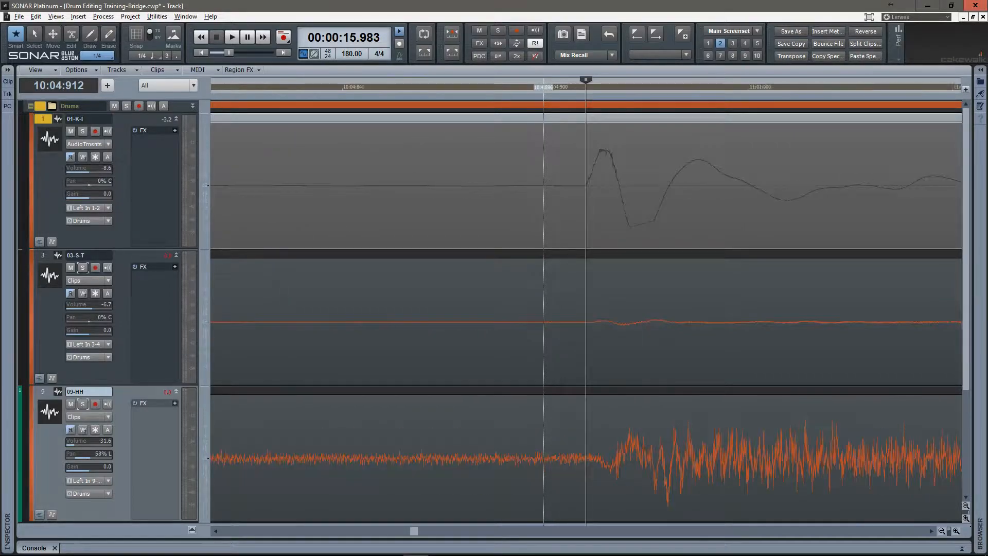
Step: Advance to the kick transient at 12:01:022 and examine its marker placement at close range, with the tracks shown taller
key(ctrl+Left)
key(ctrl+Left)
key(ctrl+Left)
key(ctrl+Left)
key(ctrl+Left)
key(ctrl+Left)
key(ctrl+Left)
key(ctrl+Left)
key(ctrl+Left)
key(ctrl+Left)
key(ctrl+Left)
key(ctrl+Left)
key(ctrl+Left)
key(ctrl+Left)
key(ctrl+Left)
key(ctrl+Left)
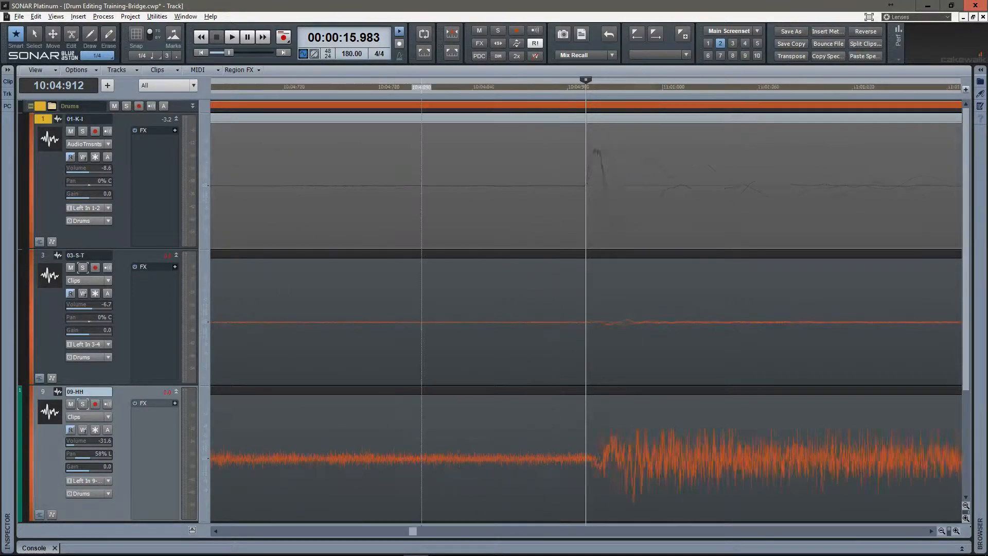
key(ctrl+Down)
key(ctrl+Down)
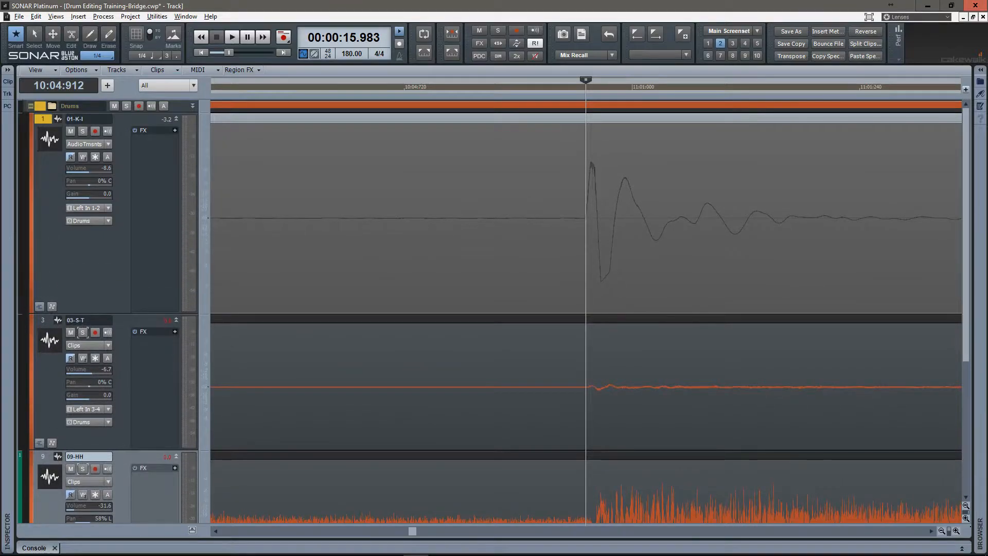
key(Tab)
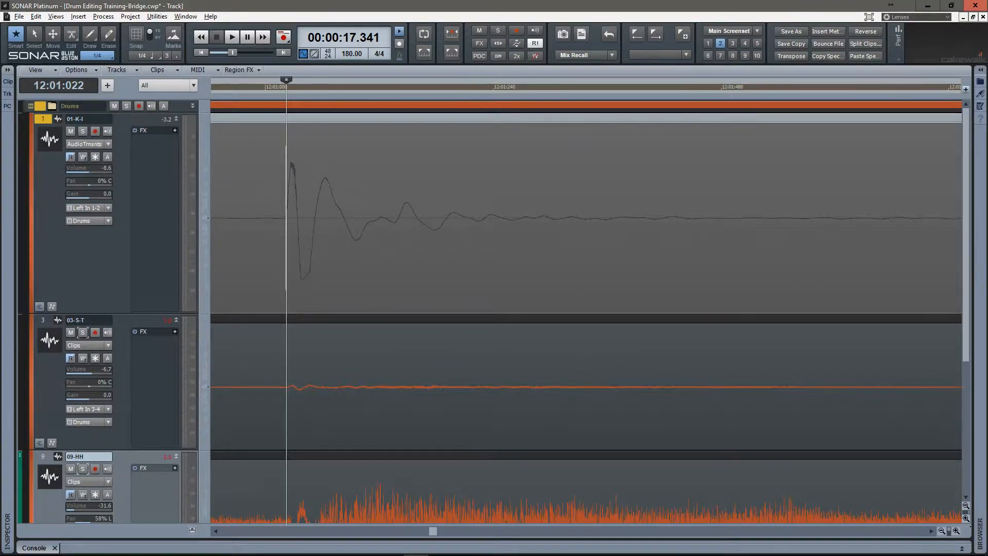
key(ctrl+Right)
key(ctrl+Right)
key(ctrl+Right)
key(ctrl+Right)
key(ctrl+Right)
key(ctrl+Right)
key(ctrl+Right)
key(ctrl+Right)
key(ctrl+Right)
key(ctrl+Right)
key(ctrl+Right)
key(ctrl+Right)
key(ctrl+Right)
key(ctrl+Right)
key(ctrl+Right)
key(ctrl+Right)
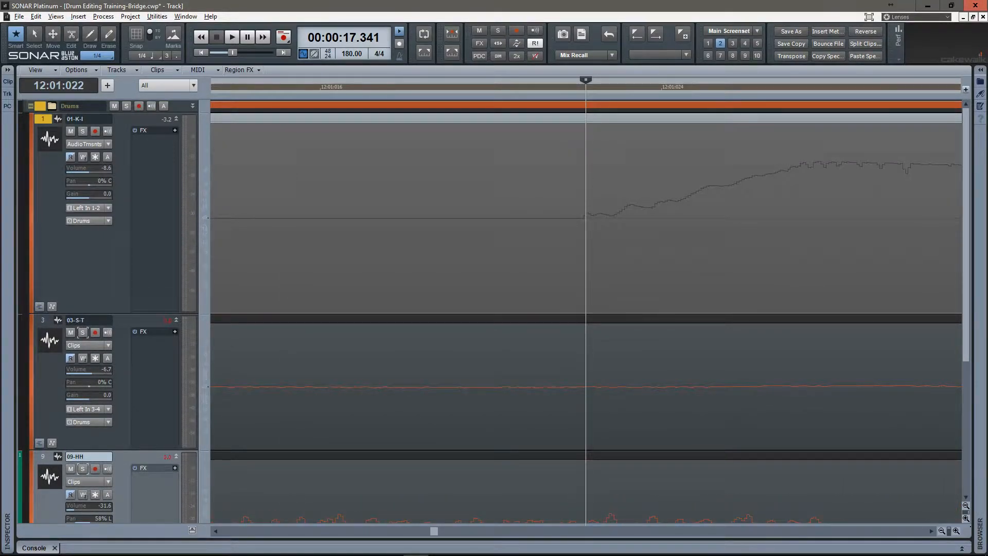
Step: Advance to the kick transient at 12:04:909 and compare its marker with the start of the hit
key(ctrl+Left)
key(ctrl+Left)
key(ctrl+Left)
key(ctrl+Left)
key(ctrl+Left)
key(ctrl+Left)
key(ctrl+Left)
key(ctrl+Left)
key(ctrl+Left)
key(ctrl+Left)
key(ctrl+Left)
key(ctrl+Left)
key(ctrl+Left)
key(ctrl+Left)
key(ctrl+Left)
key(ctrl+Left)
key(Tab)
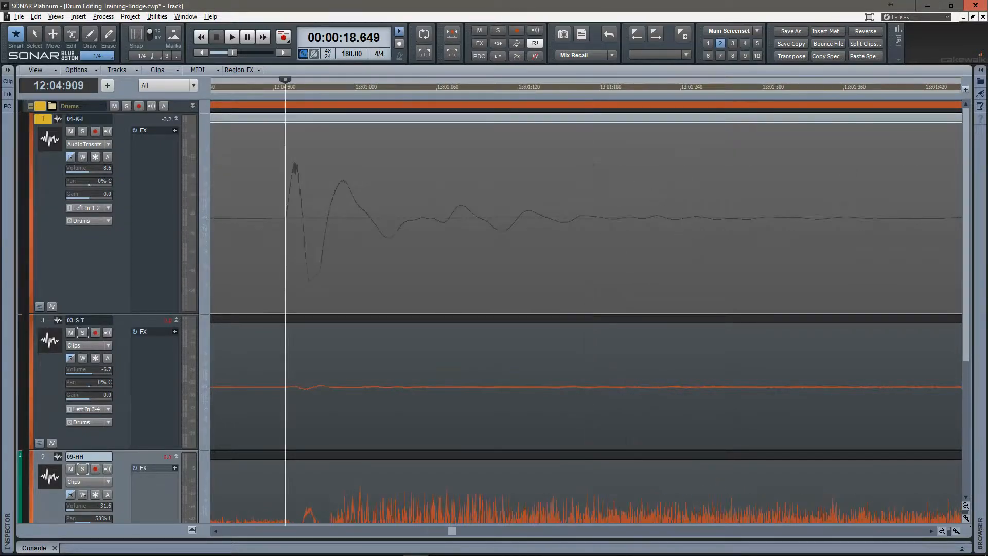
key(ctrl+Right)
key(ctrl+Right)
key(ctrl+Right)
key(ctrl+Right)
key(ctrl+Right)
key(ctrl+Right)
key(ctrl+Right)
key(ctrl+Right)
key(ctrl+Right)
key(ctrl+Right)
key(ctrl+Right)
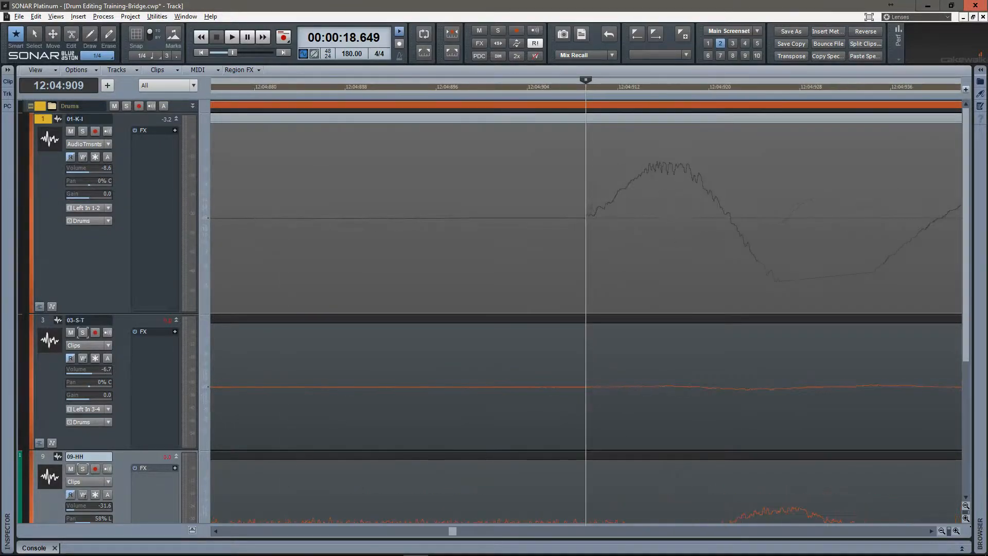
Step: Go through the following kick transients to the one at 17:02:433 and inspect its marker against the onset
key(Tab)
key(Tab)
key(Tab)
key(Tab)
key(Tab)
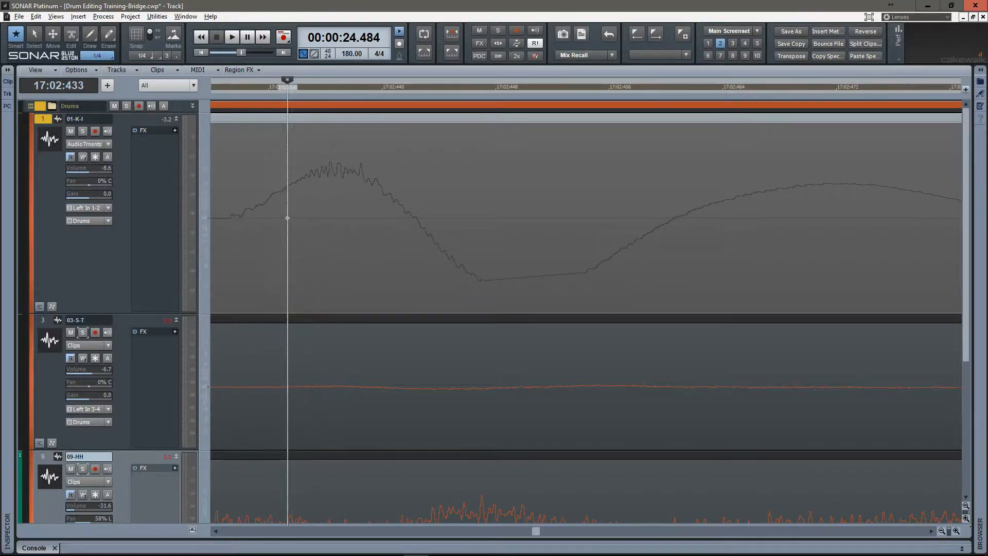
key(ctrl+Right)
key(ctrl+Left)
key(ctrl+Left)
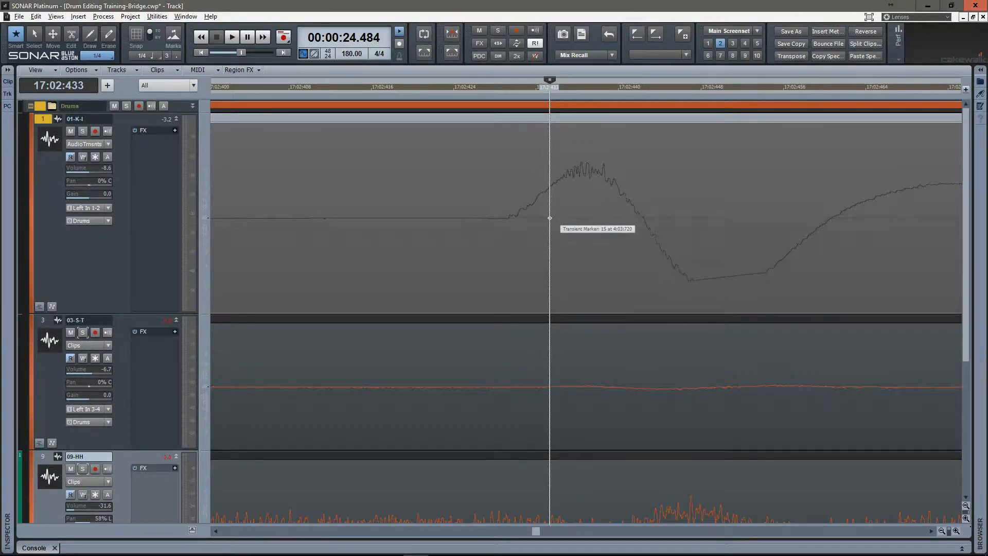
Step: Move the transient marker at 17:02:433 back to the kick's onset, undoing the first attempt that shifts the audio itself
drag(550, 218, 510, 218)
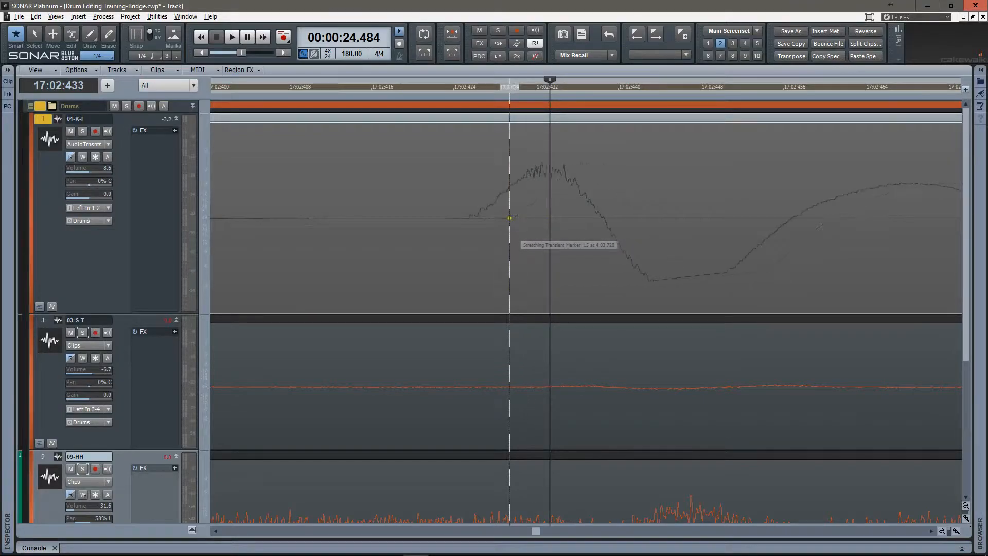
key(ctrl+z)
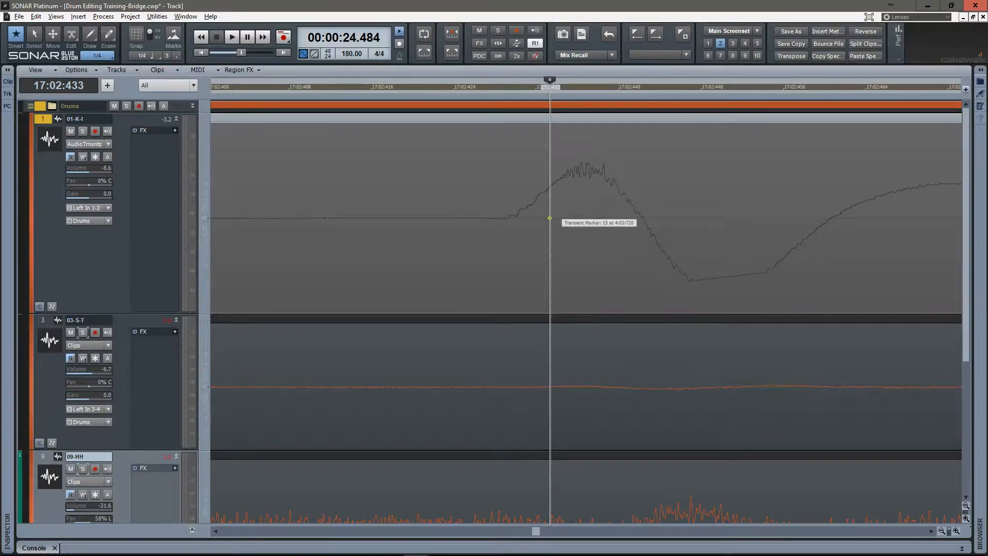
drag(550, 218, 510, 218)
key(shift+Tab)
Step: Move the transient markers of the next two kicks, at 17:03:868 and 17:04:905, back to their onsets
key(Tab)
key(ctrl+Right)
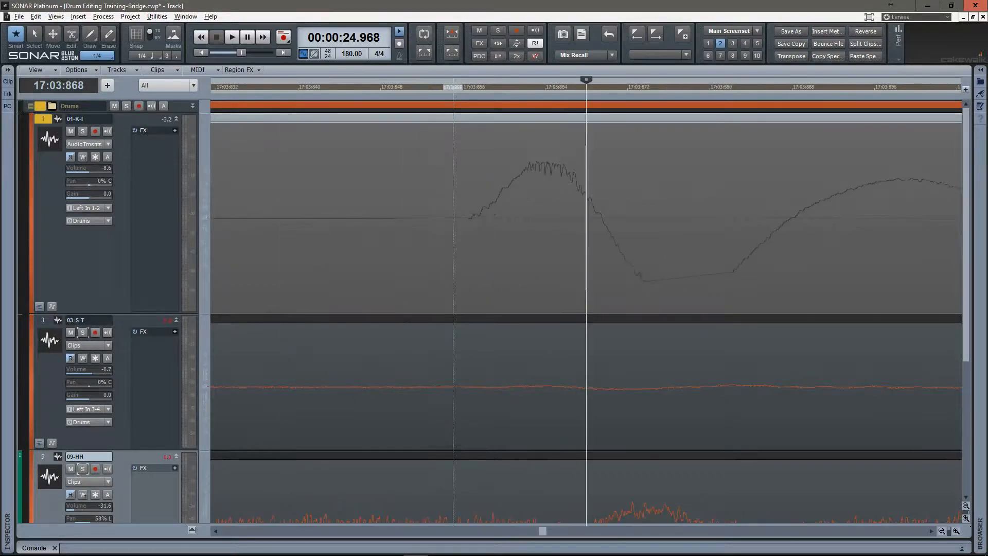
drag(586, 219, 471, 218)
key(Tab)
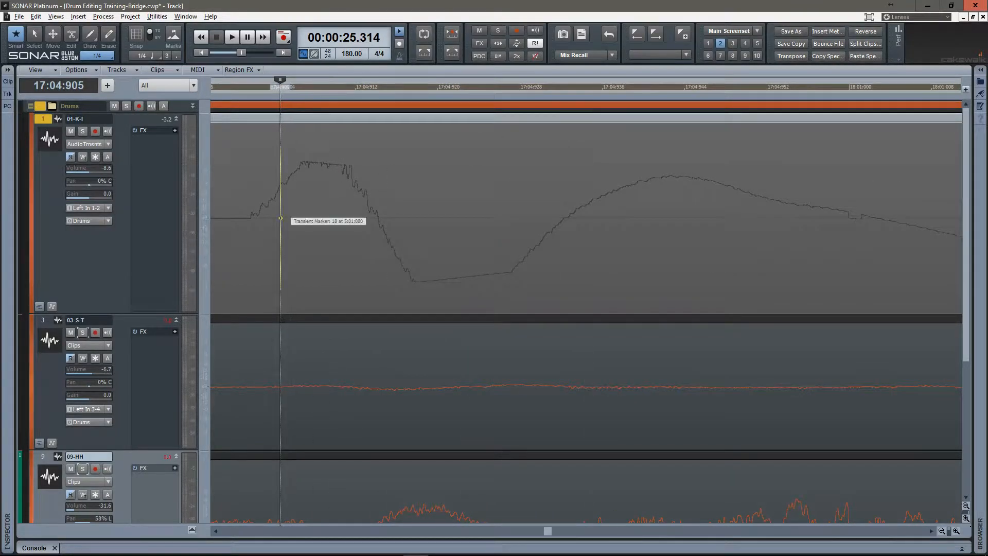
drag(280, 218, 249, 219)
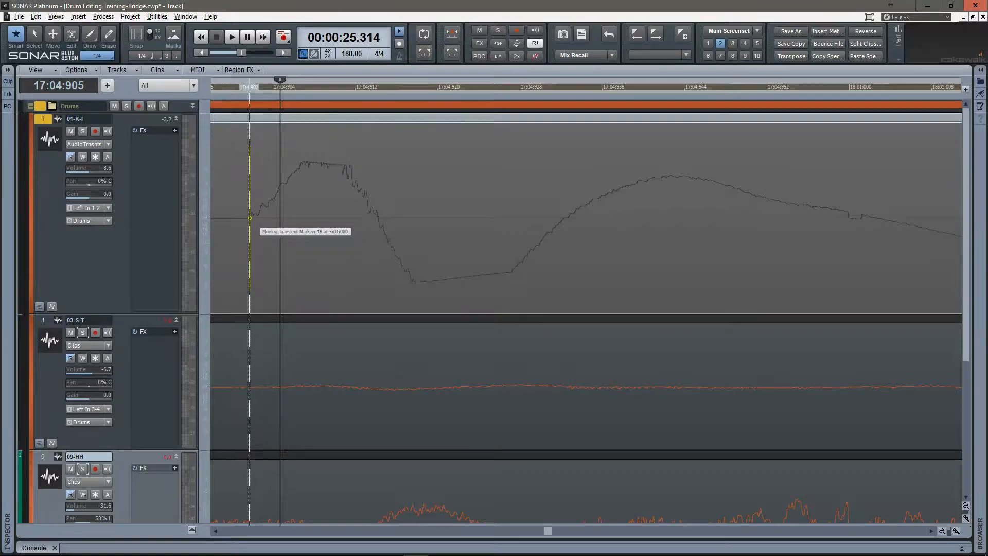
Step: Go through the remaining kick transients to the closing fill and move the marker at 25:01:497 back to its onset
key(Tab)
key(Tab)
key(Tab)
key(Tab)
key(Tab)
key(Tab)
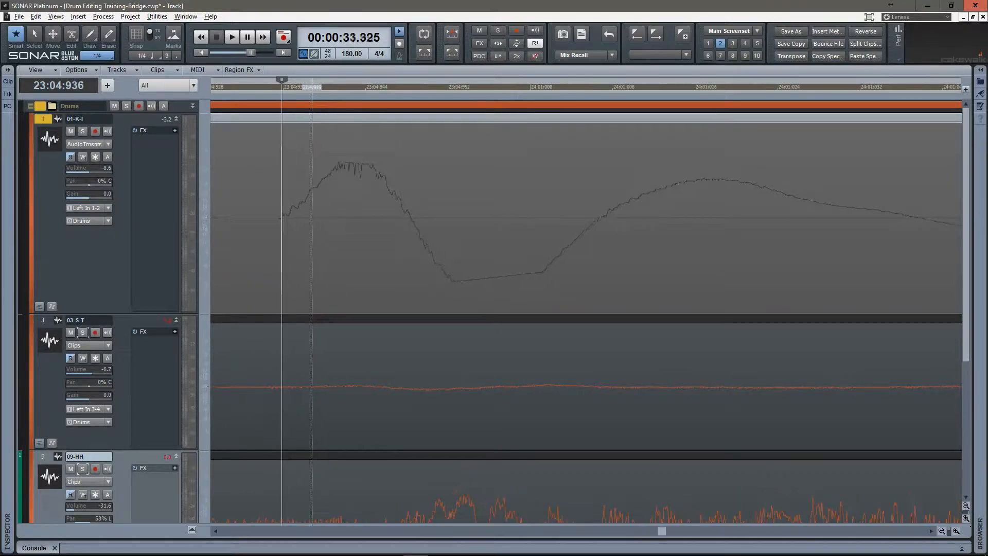
key(Tab)
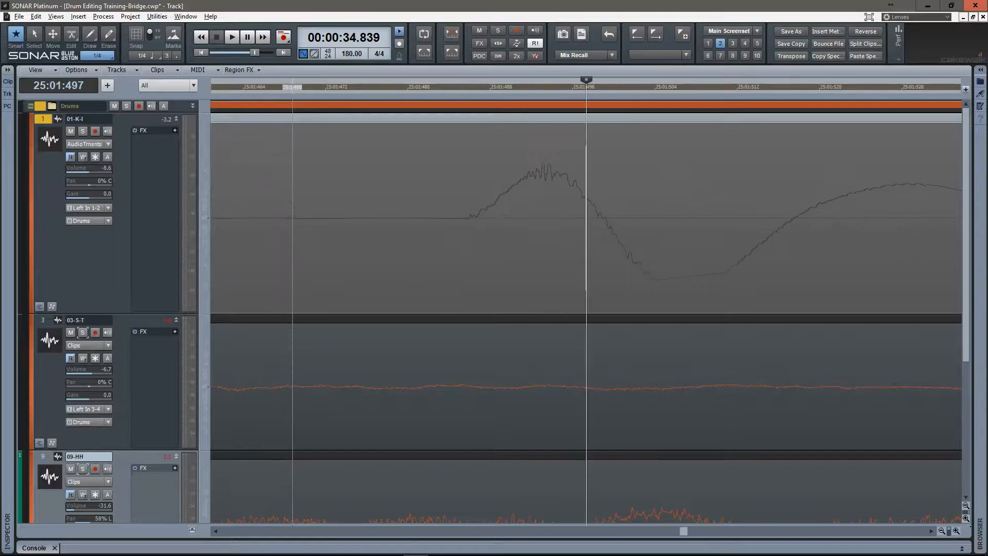
drag(586, 218, 467, 220)
Step: Move the transient marker of the fill's second kick, at 25:01:764, back to the hit's onset
key(Tab)
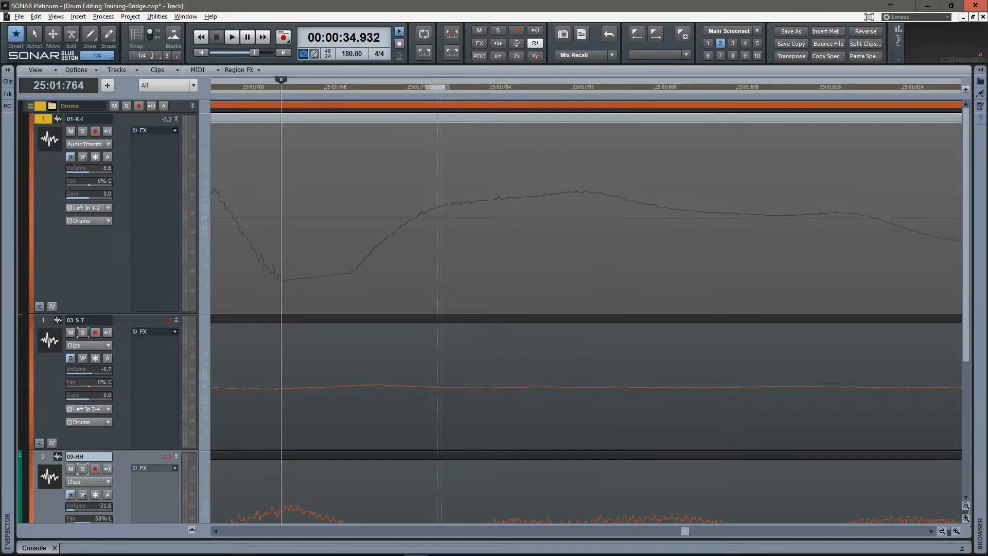
key(alt+8)
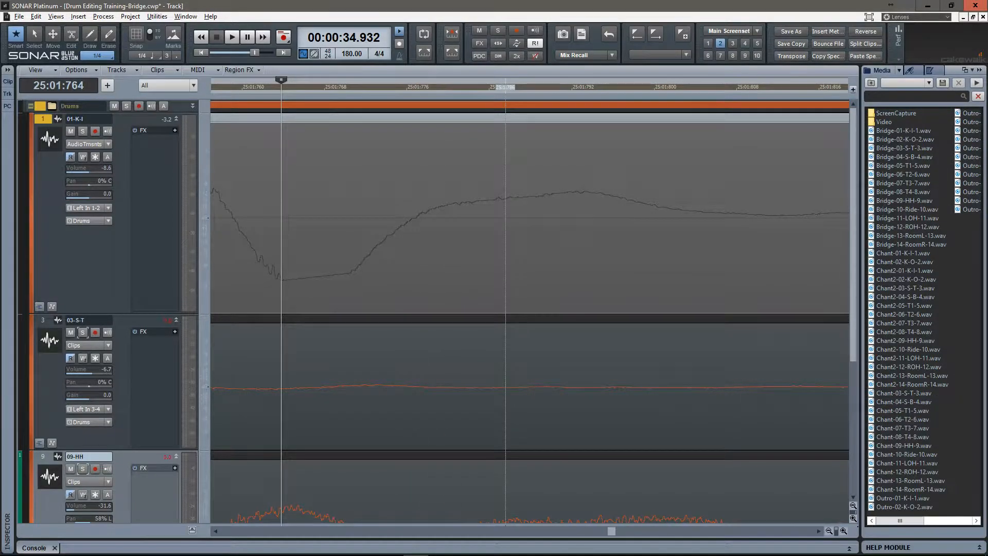
key(alt+8)
key(ctrl+Right)
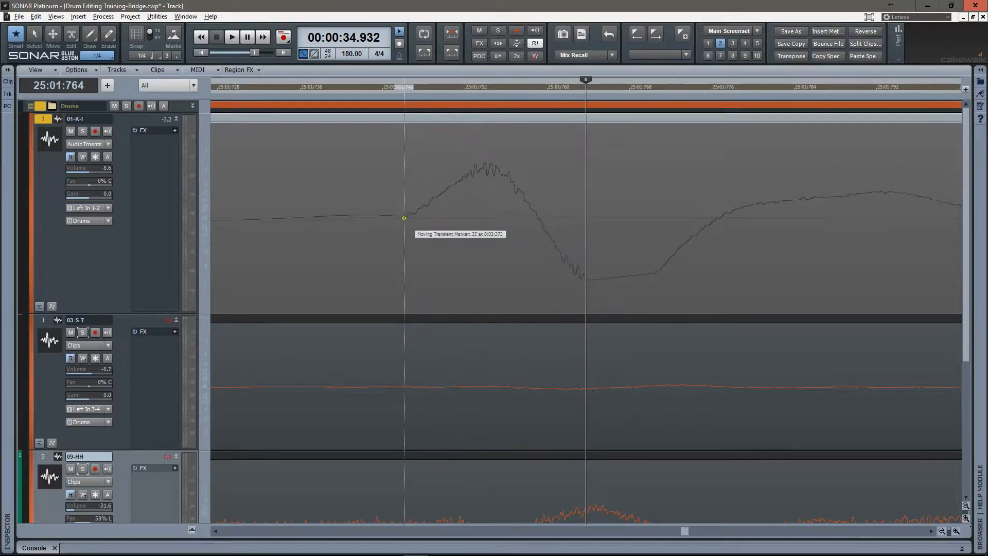
click(407, 218)
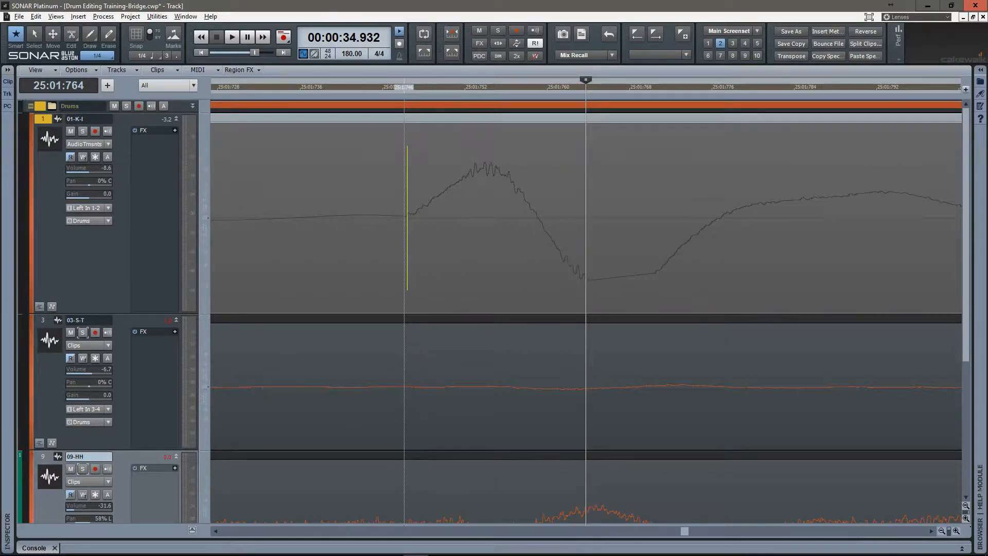
Step: Move the fill's transient markers at 25:02:468 and 25:02:630 back to the onsets of their kick hits
key(ctrl+Right)
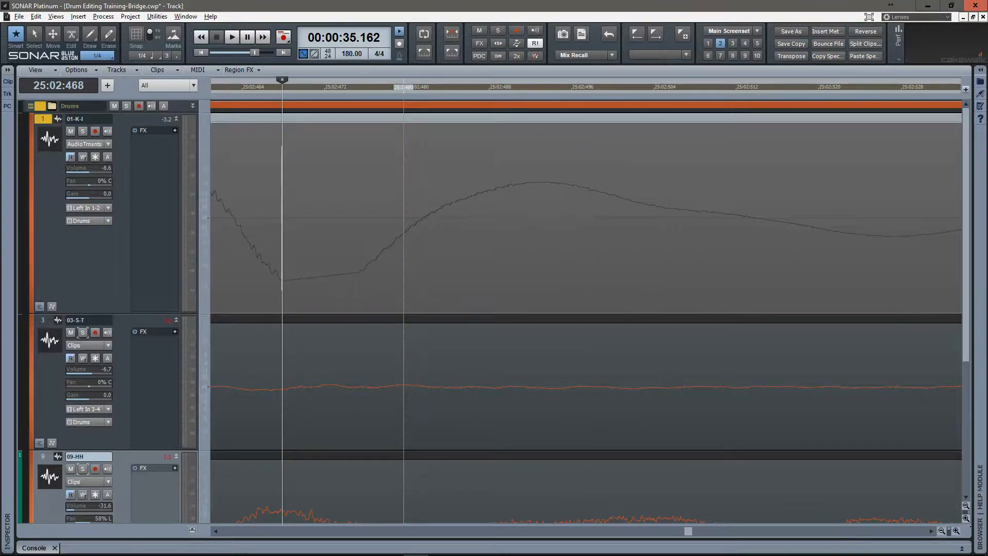
key(g)
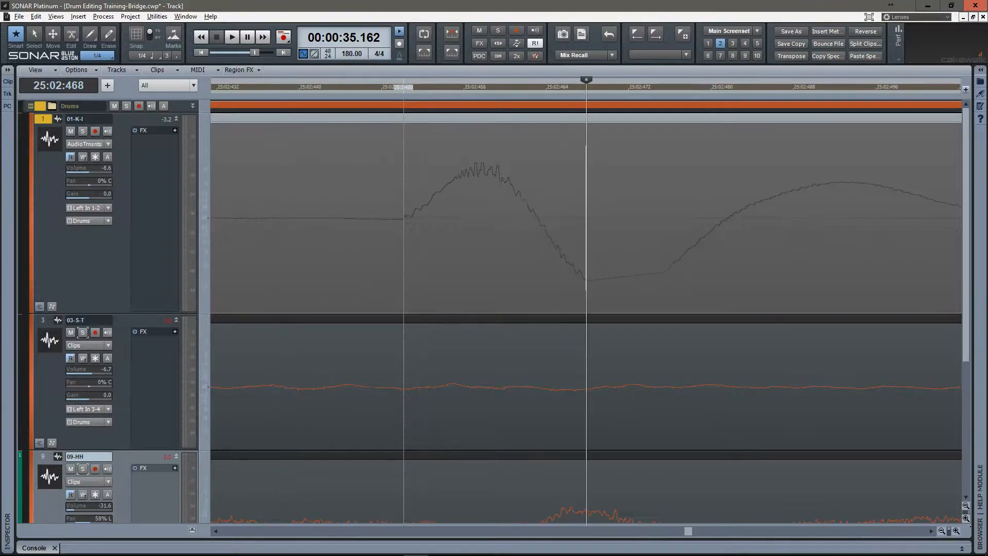
drag(586, 218, 400, 218)
key(ctrl+Right)
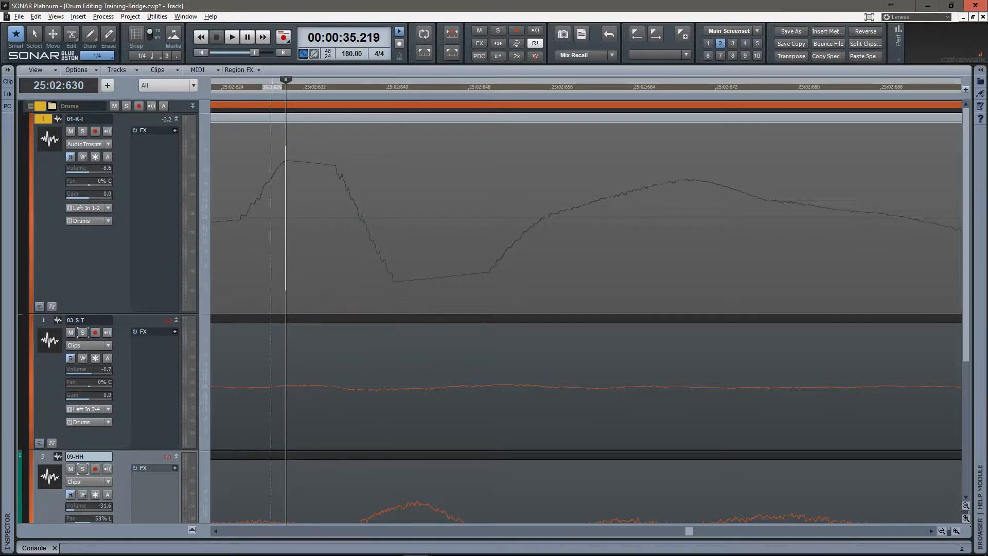
drag(286, 219, 240, 218)
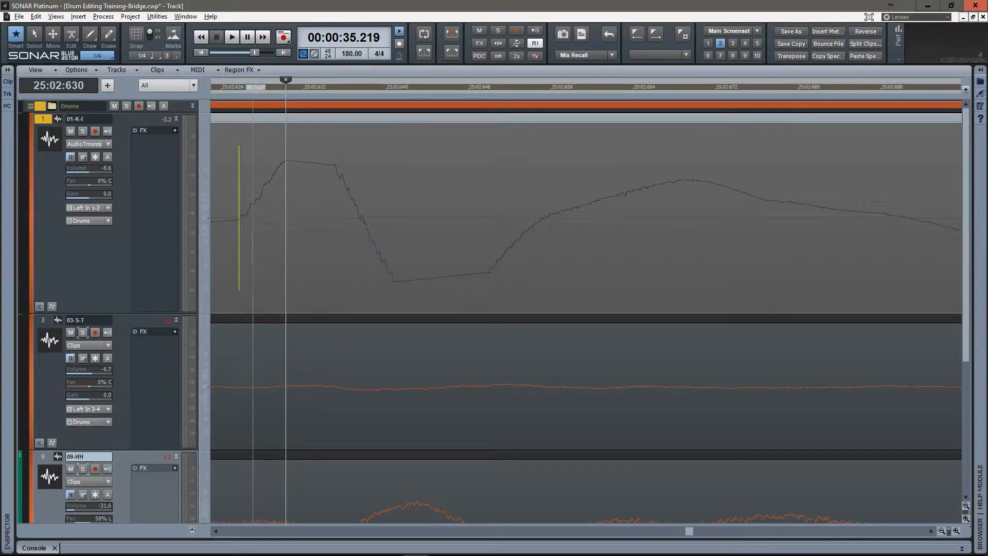
Step: Align the transient markers of the last two kicks, at 25:04:938 and 26:01:238, with the hits' onsets
mouse_move(351, 88)
mouse_down()
mouse_move(347, 46)
mouse_move(566, 47)
mouse_move(584, 39)
mouse_move(580, 15)
mouse_move(572, 98)
mouse_up()
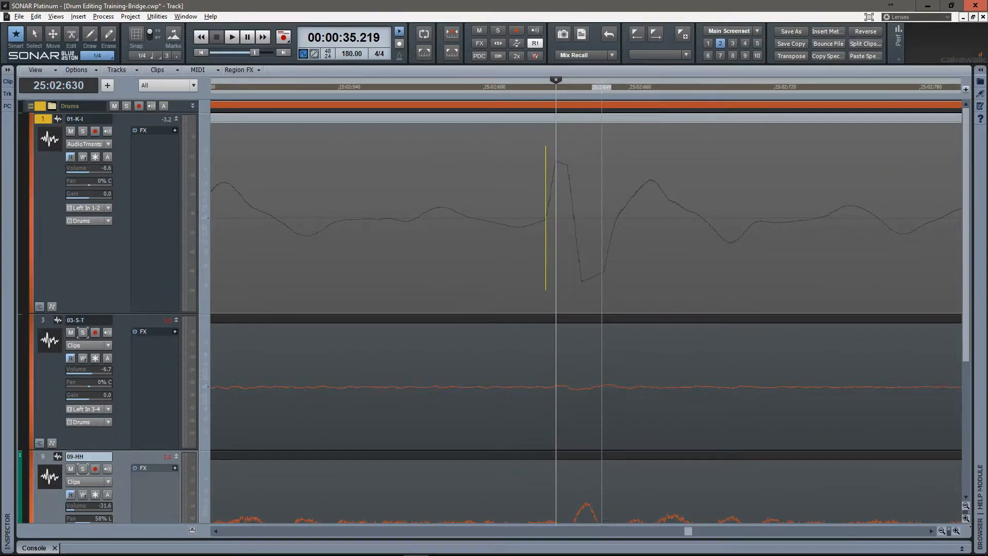
key(Tab)
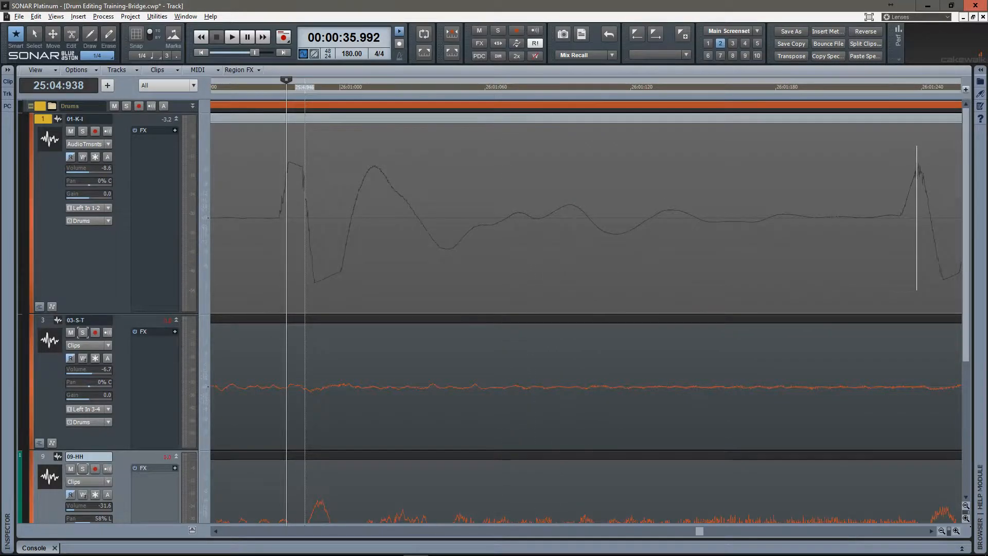
key(ctrl+Right)
key(ctrl+Right)
key(ctrl+Right)
key(ctrl+Right)
key(ctrl+Right)
key(ctrl+Right)
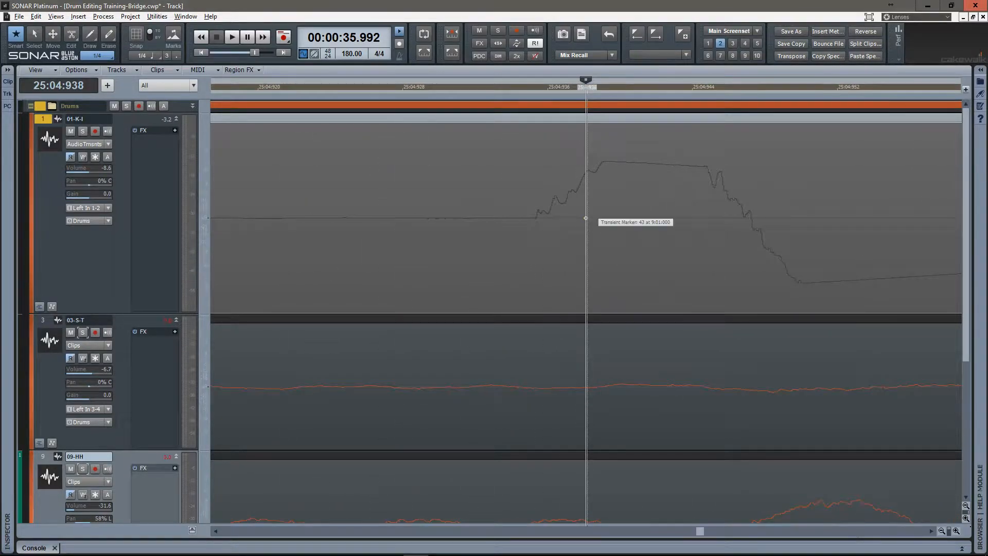
key(Tab)
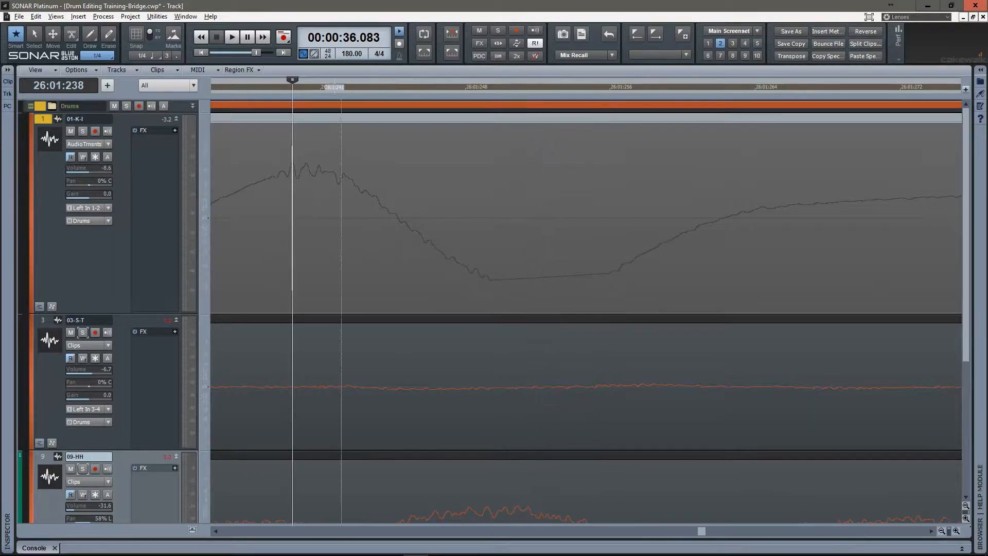
key(ctrl+Right)
drag(587, 218, 465, 218)
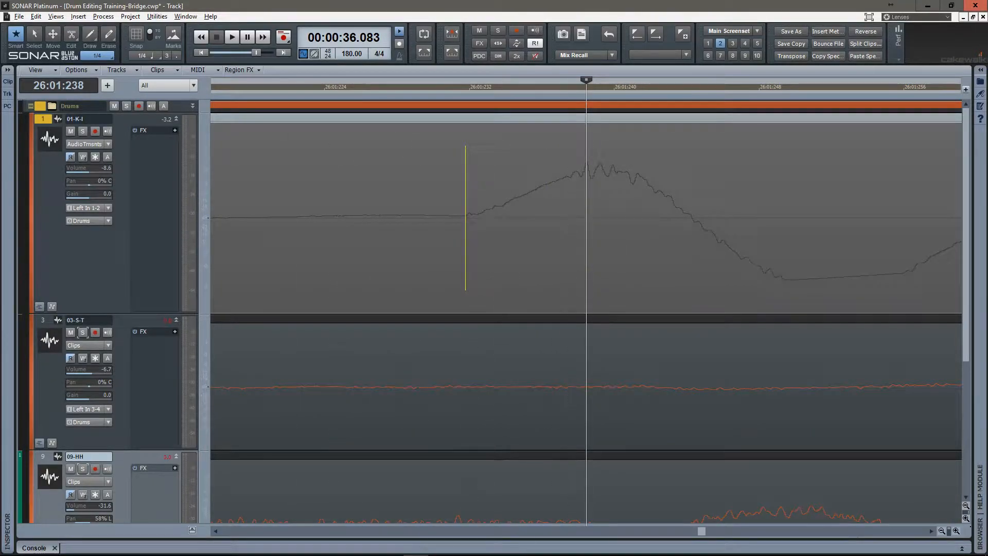
Step: Return the playhead through the kick transients to the first hit of the Outro clip
scroll(566, 218, down, 10)
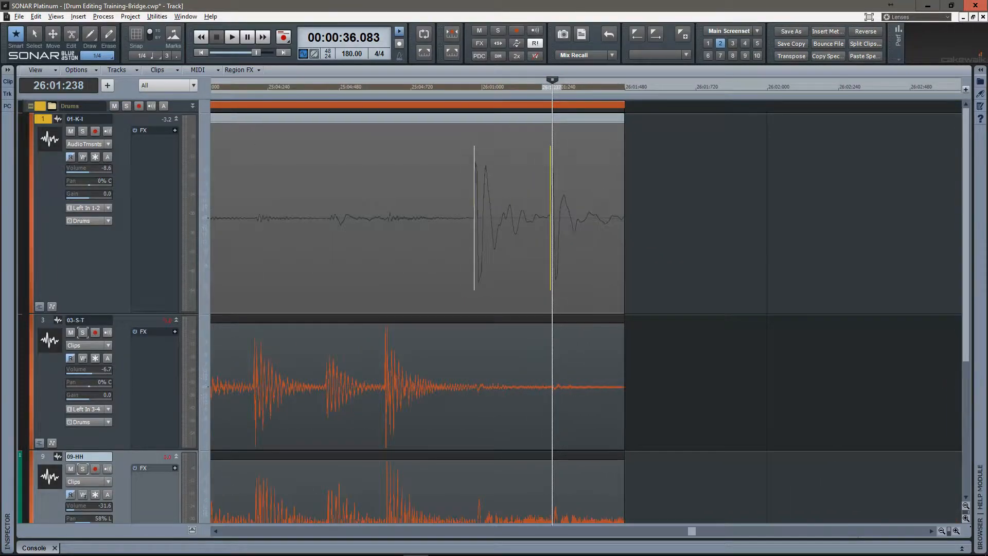
scroll(570, 218, down, 3)
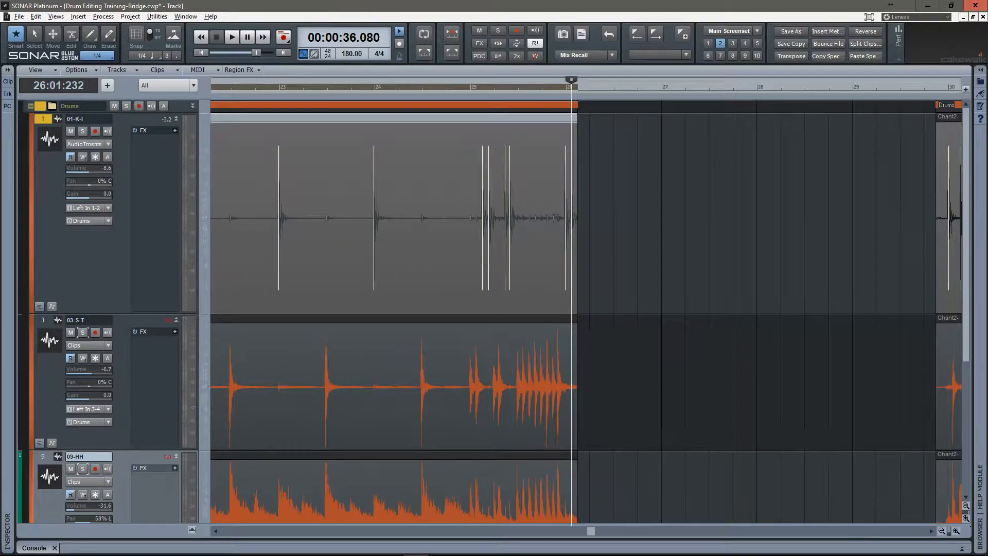
key(shift+Tab)
key(shift+Tab)
key(shift+Tab)
key(shift+Tab)
key(shift+Tab)
key(shift+Tab)
key(shift+Tab)
key(shift+Tab)
key(shift+Tab)
key(shift+Tab)
key(shift+Tab)
key(shift+Tab)
key(shift+Tab)
key(shift+Tab)
key(shift+Tab)
key(shift+Tab)
key(shift+Tab)
key(shift+Tab)
key(shift+Tab)
key(shift+Tab)
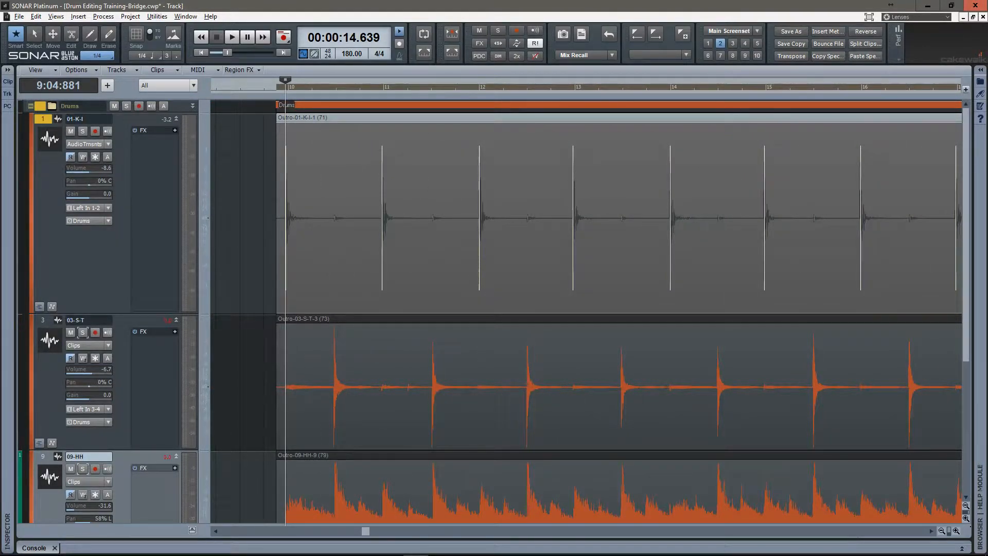
Step: Show the audio transients on the snare track 03-S-T and open the AudioSnap palette beneath the track's waveform
click(108, 345)
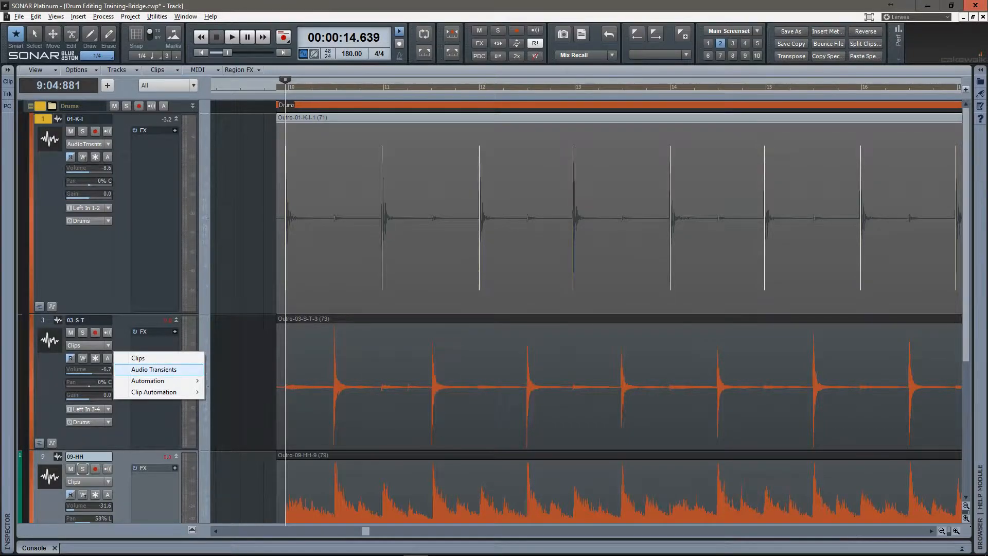
click(154, 370)
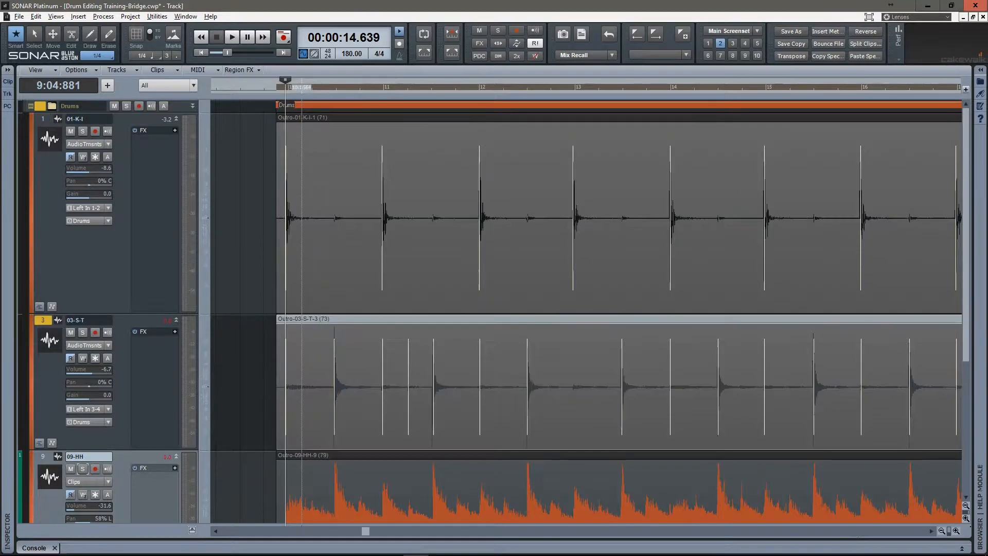
key(a)
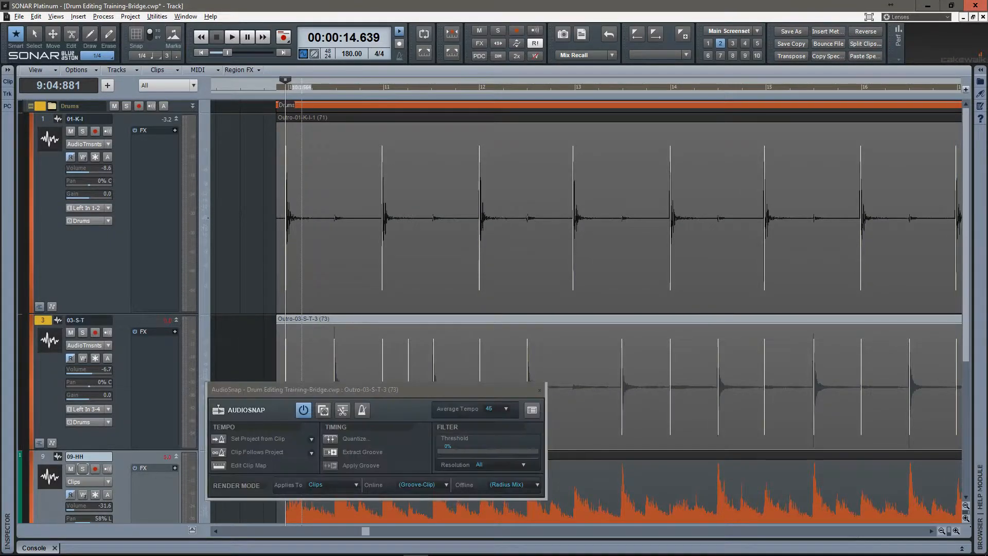
drag(355, 389, 390, 450)
scroll(389, 308, down, 5)
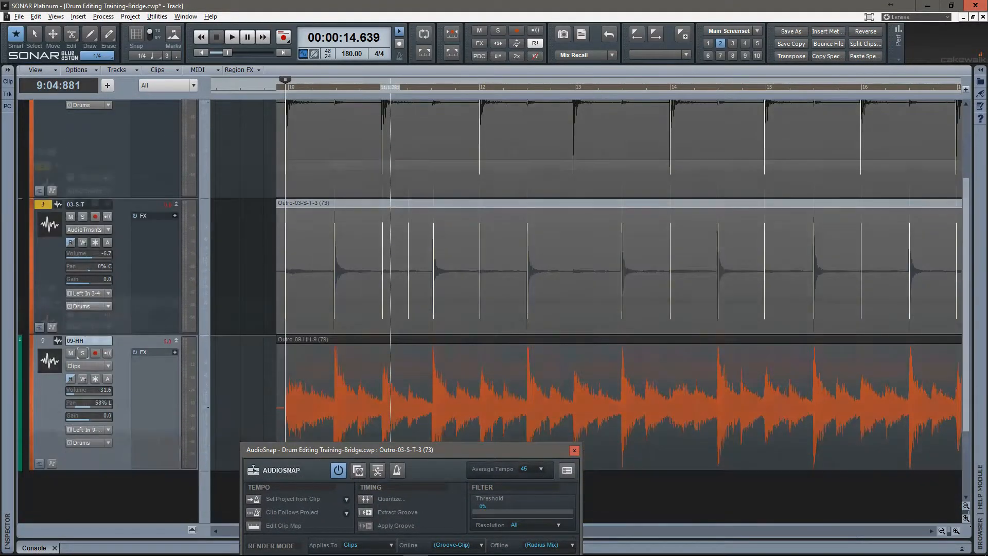
drag(360, 450, 327, 283)
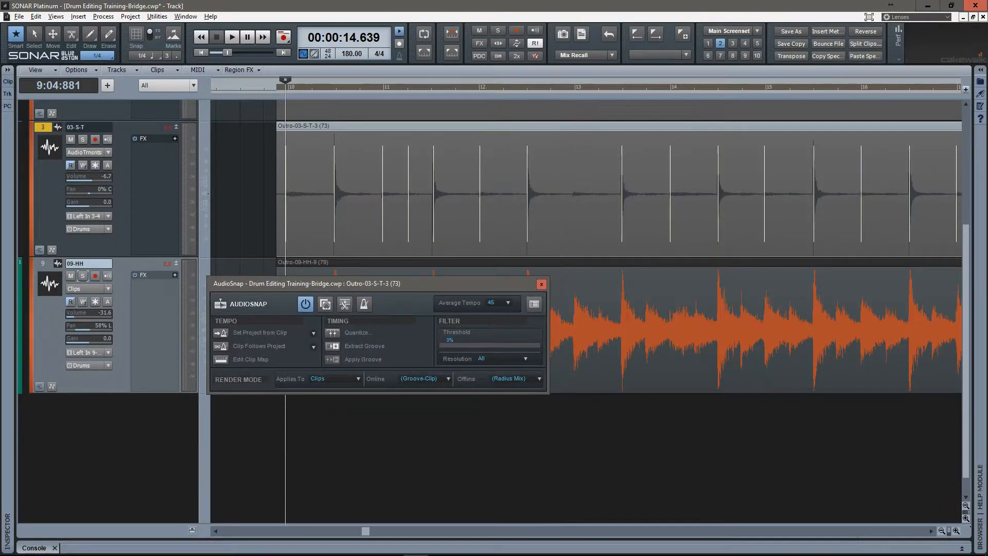
Step: Raise the AudioSnap threshold of the snare's Outro clip to 21% to filter out the markers between the snare hits
click(542, 284)
key(a)
scroll(345, 206, up, 5)
scroll(345, 206, down, 1)
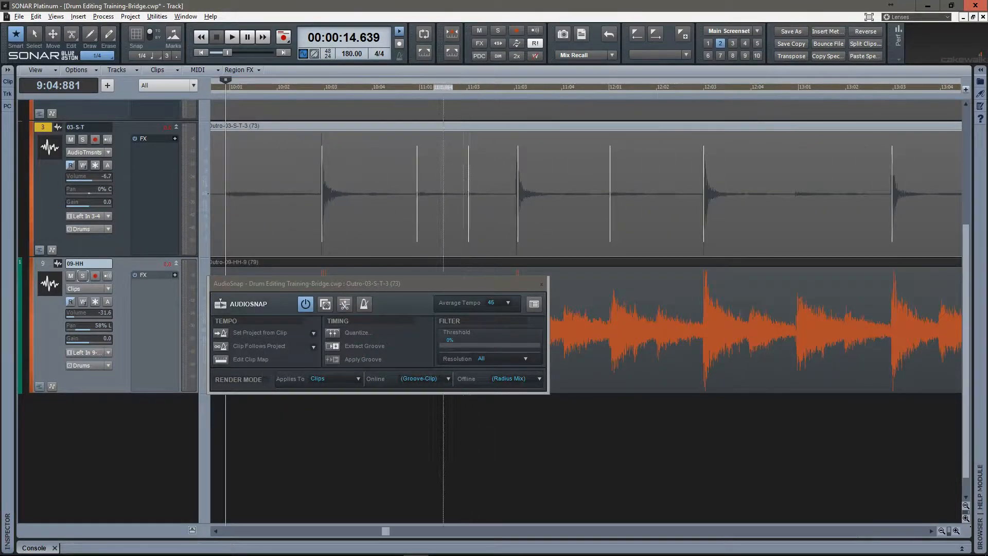
drag(444, 346, 460, 346)
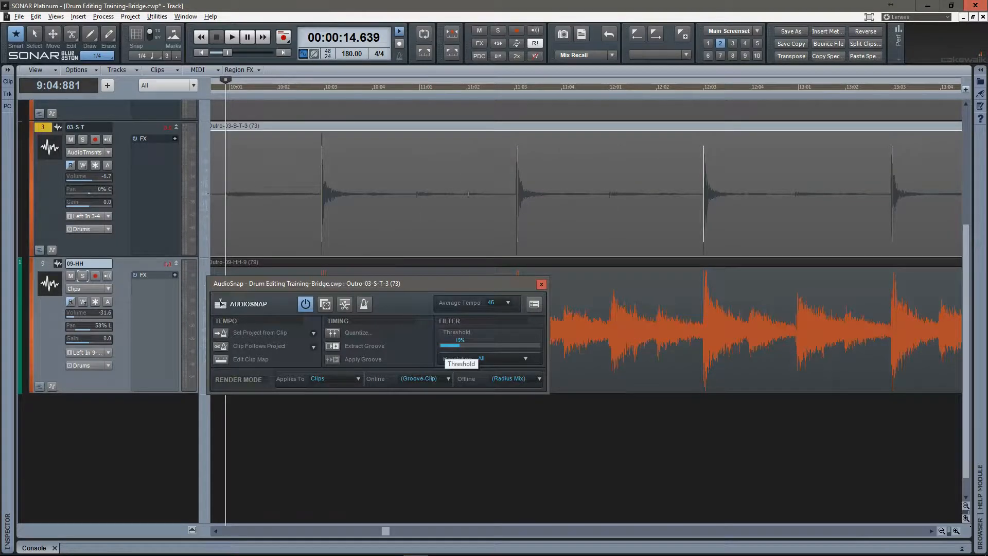
Step: Examine the filtered snare transient markers across the Outro clip and its closing fill, comparing them with the kick markers
drag(519, 85, 397, 47)
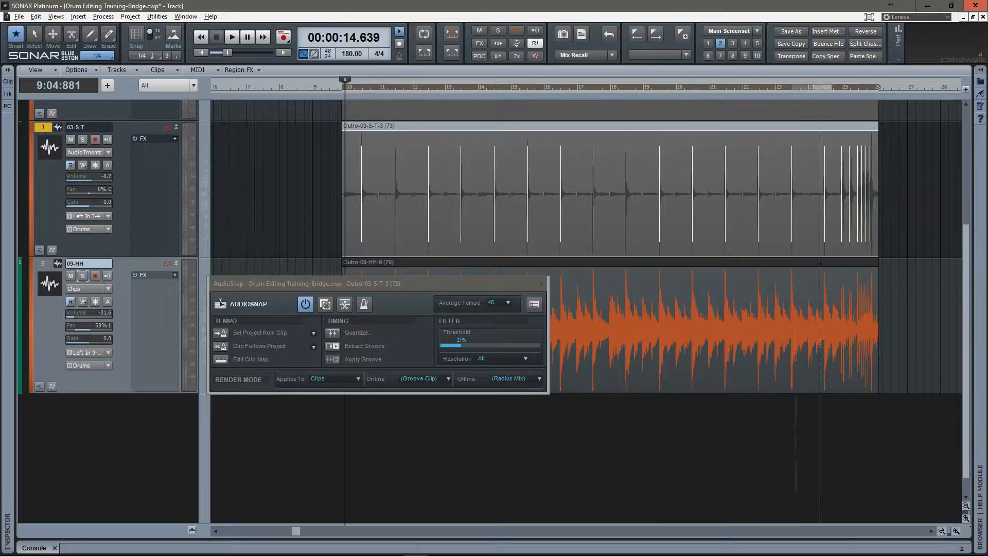
drag(853, 85, 745, 139)
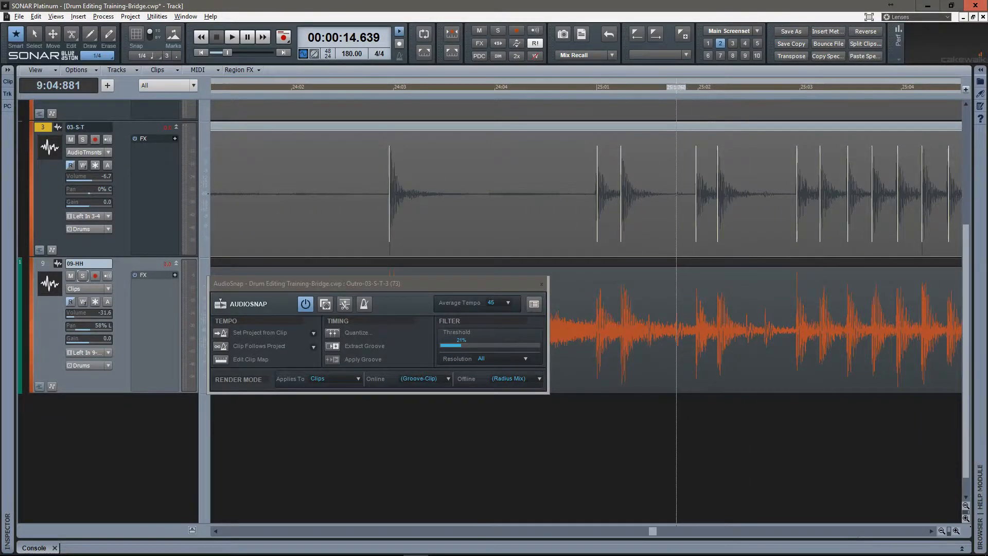
scroll(682, 309, up, 3)
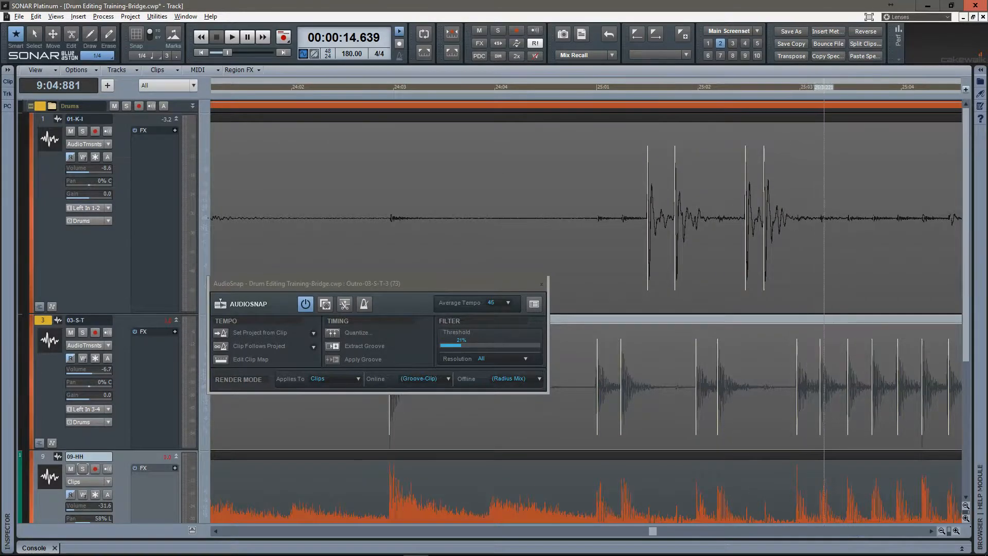
drag(823, 87, 690, 74)
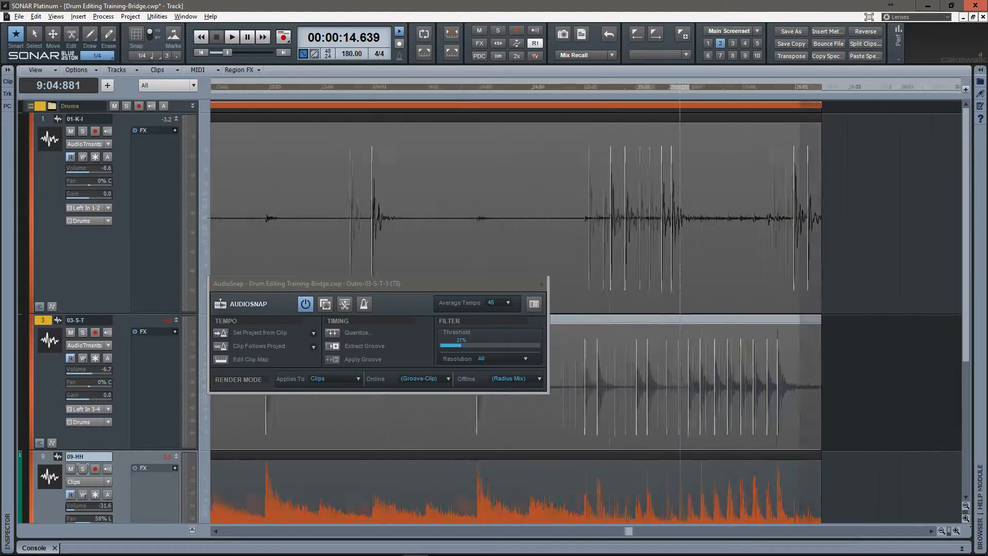
scroll(587, 309, down, 5)
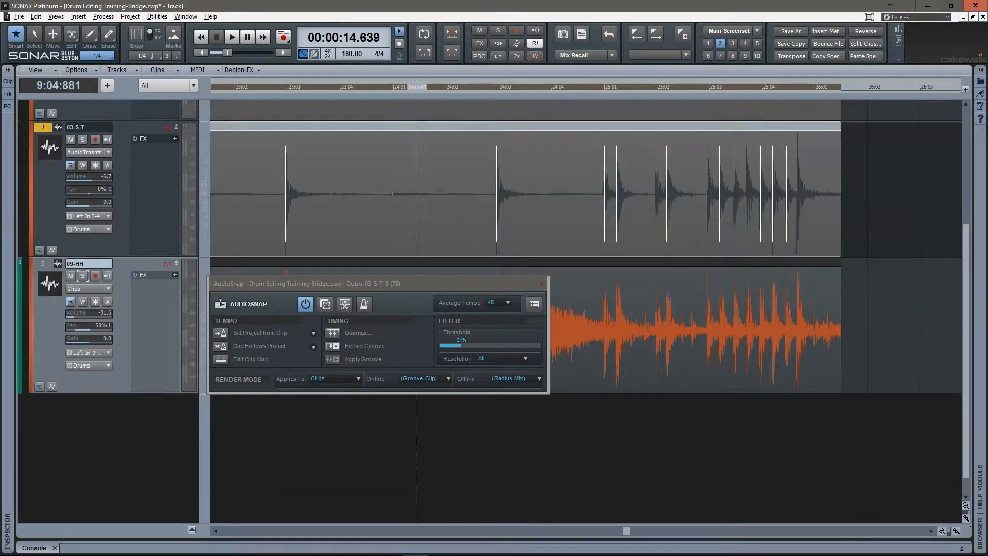
drag(415, 87, 538, 72)
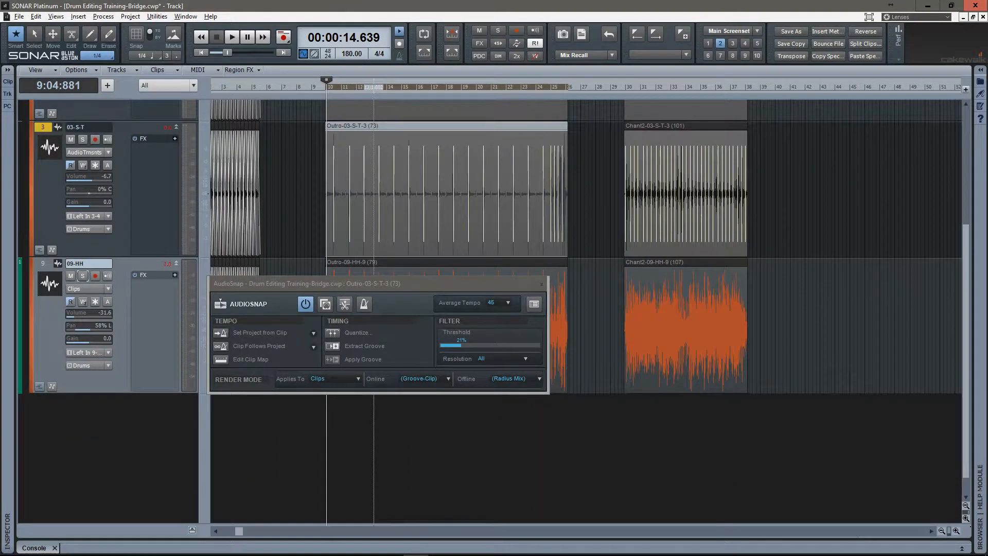
Step: Align the transient marker of the Outro's first snare hit, at 10:02:913, with the hit's onset
drag(356, 86, 375, 86)
key(ctrl+Right)
key(ctrl+Right)
key(ctrl+Right)
key(ctrl+Right)
key(ctrl+Right)
key(ctrl+Right)
key(ctrl+Right)
key(ctrl+Right)
key(ctrl+Right)
key(ctrl+Right)
key(ctrl+Right)
key(ctrl+Right)
key(ctrl+Right)
key(ctrl+Right)
key(ctrl+Right)
key(ctrl+Right)
key(ctrl+Right)
key(ctrl+Right)
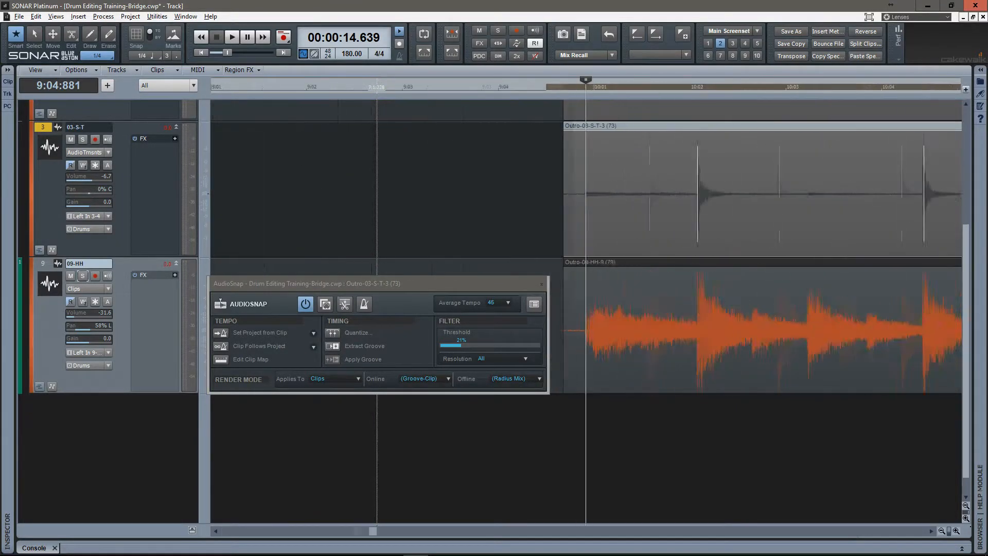
click(520, 86)
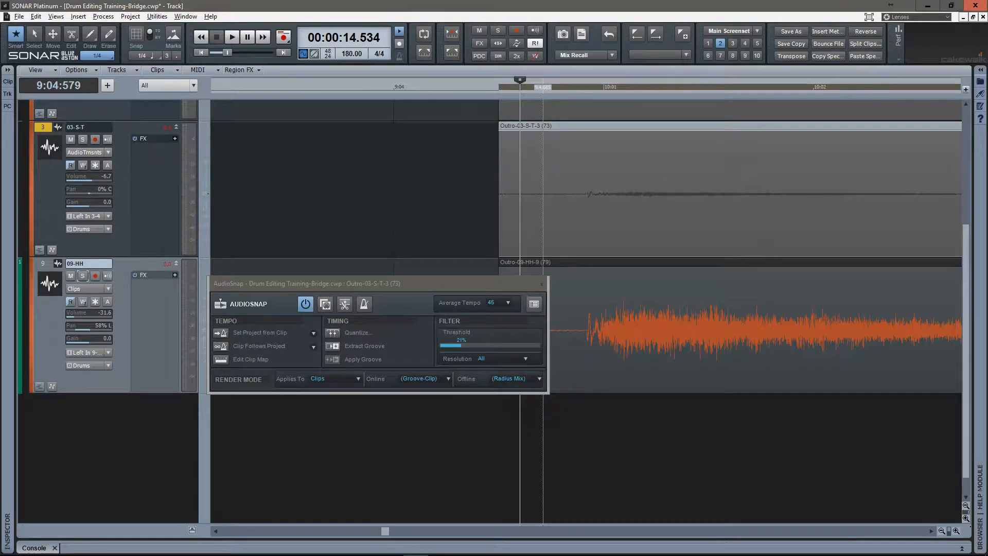
key(space)
key(ctrl+Right)
key(ctrl+Right)
key(ctrl+Right)
key(ctrl+Right)
key(ctrl+Right)
key(ctrl+Right)
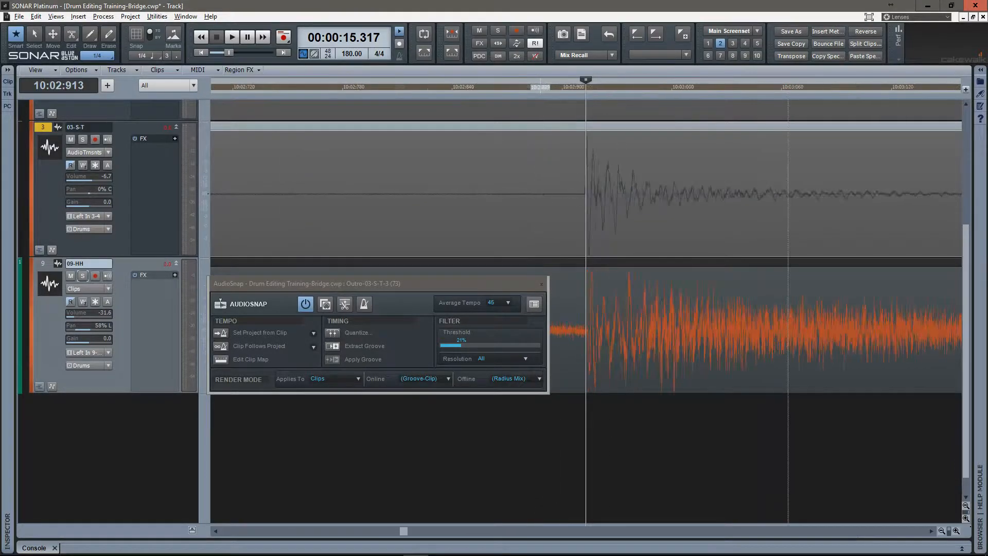
drag(586, 194, 580, 195)
Step: Move the transient marker of the snare hit at 11:03:089 back to the hit's onset
key(Tab)
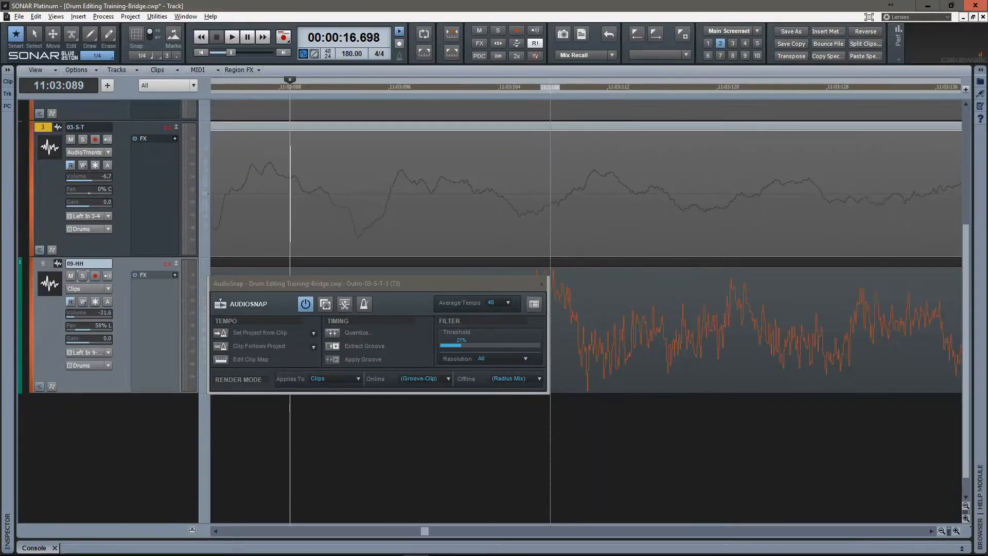
key(ctrl+Right)
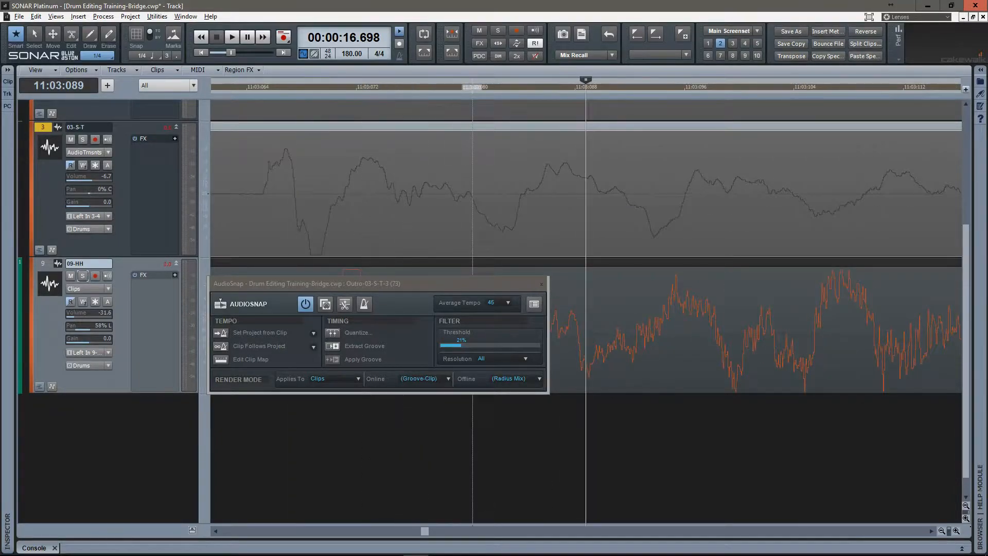
drag(586, 194, 260, 194)
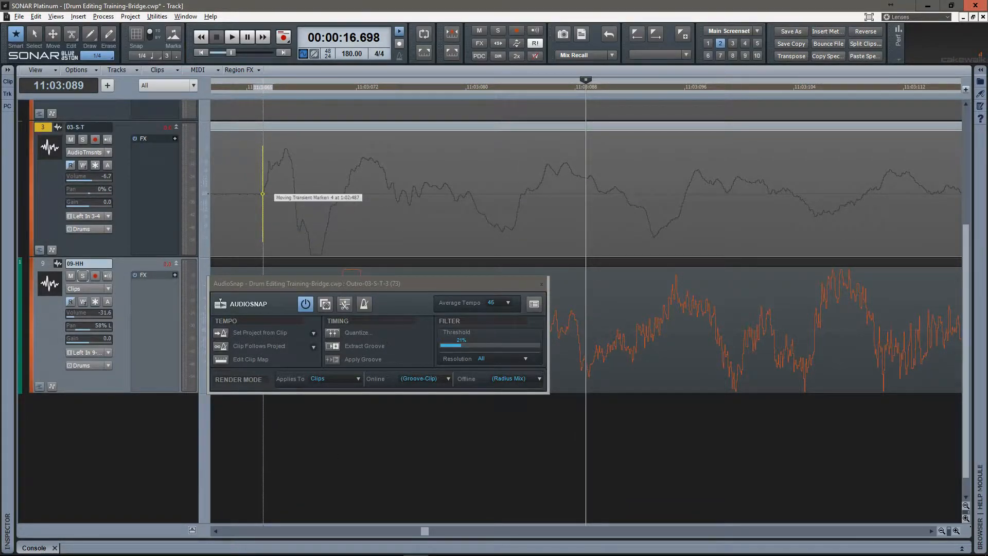
Step: Return to the project start and examine the snare transients of the first Bridge clips
key(w)
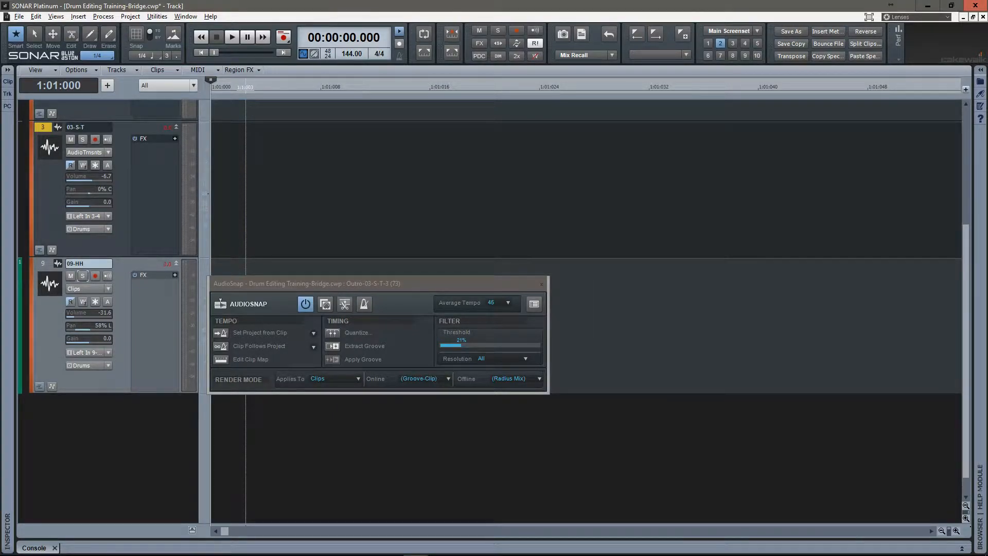
key(Tab)
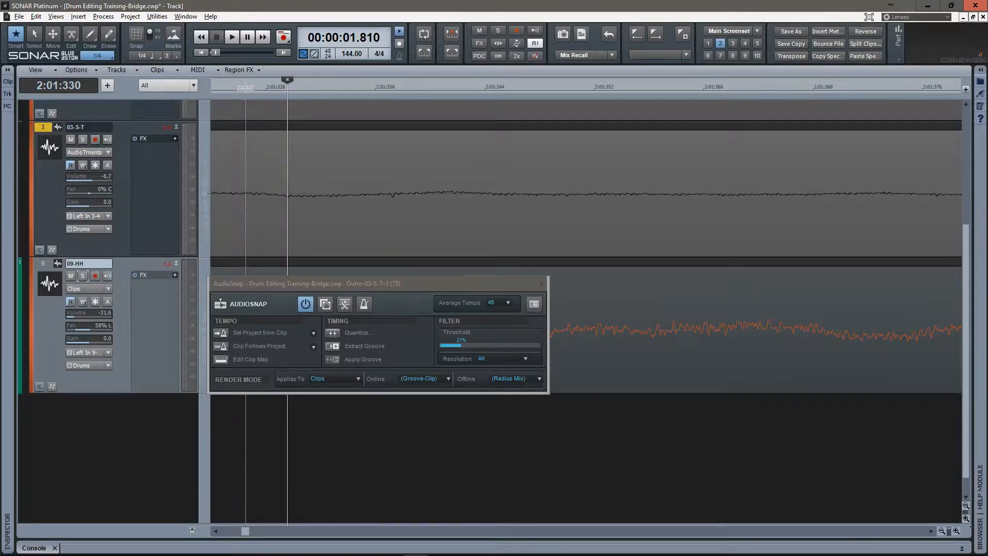
scroll(318, 195, down, 10)
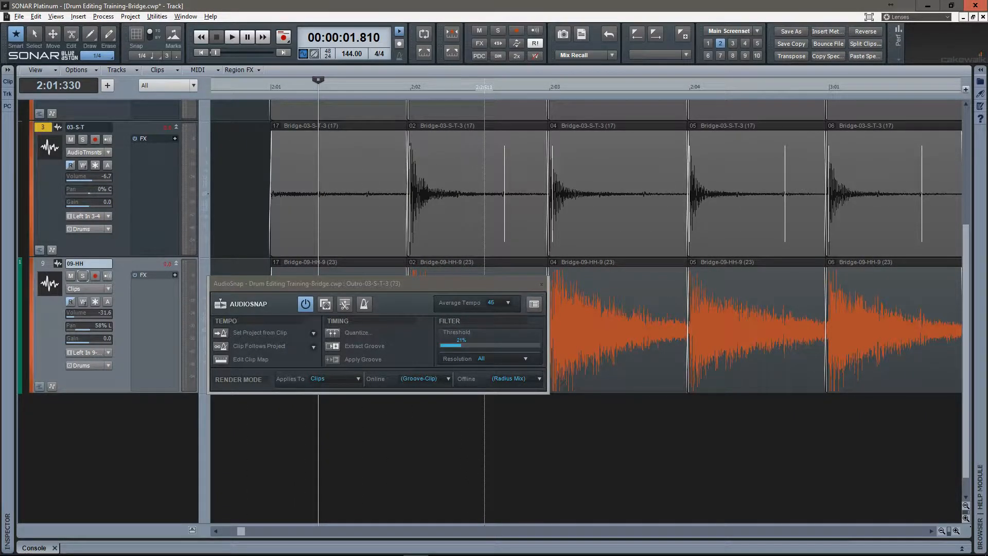
scroll(496, 194, up, 3)
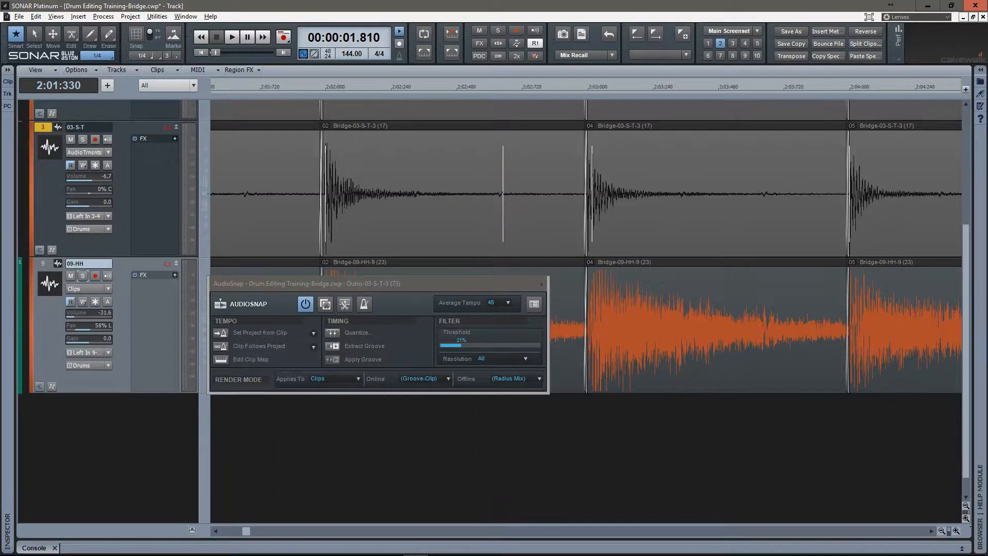
scroll(335, 194, up, 8)
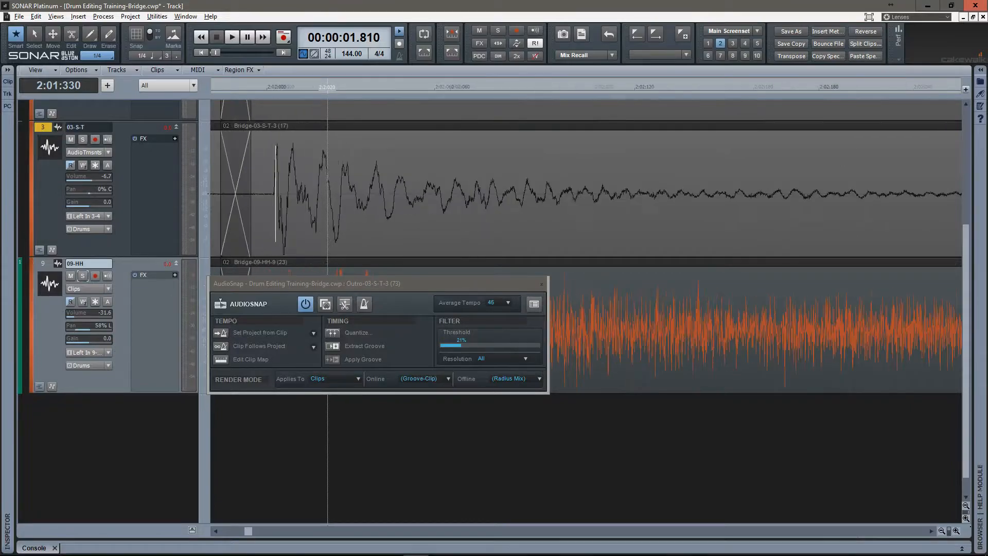
scroll(327, 195, down, 10)
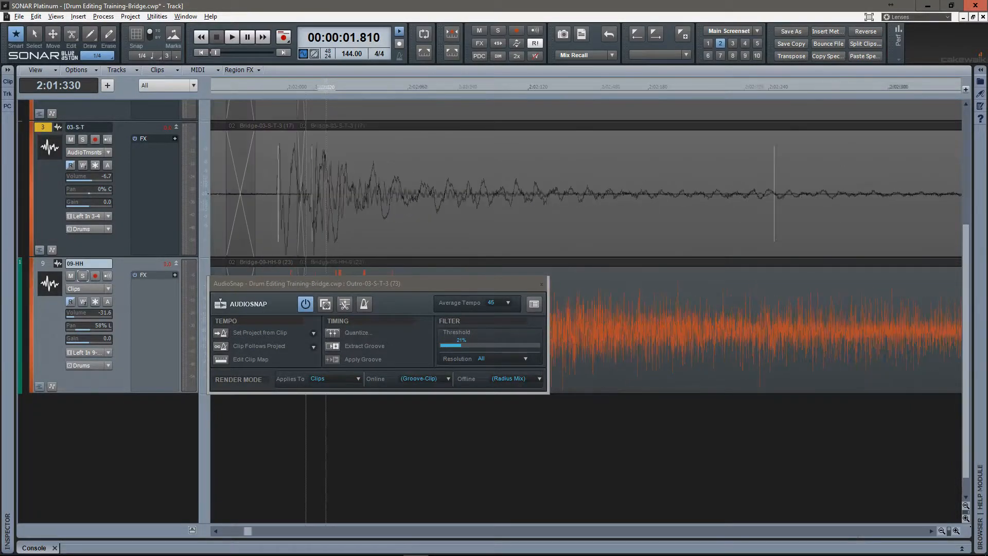
Step: Go back to the Outro snare and align the transient marker of the hit at 12:03:016 with its onset
drag(713, 83, 542, 149)
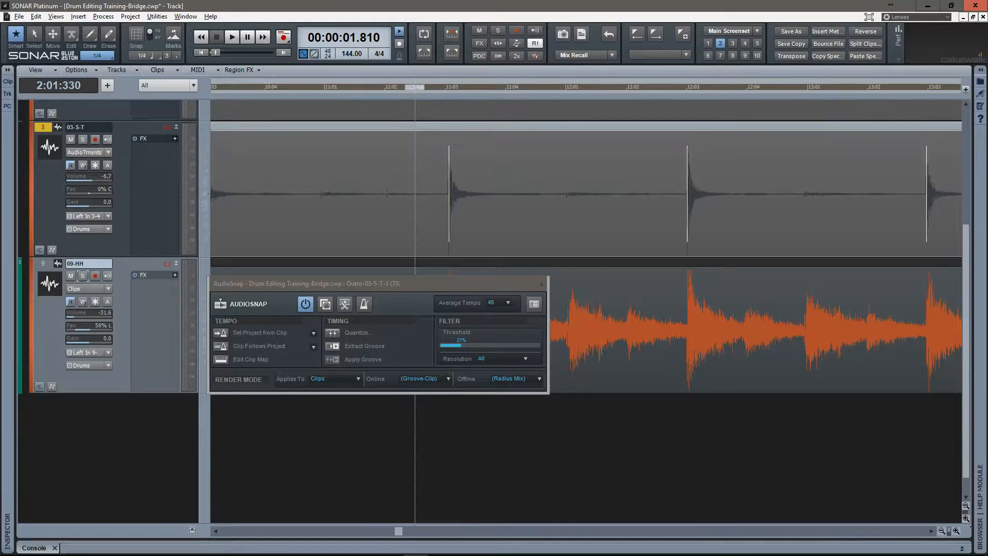
click(412, 86)
key(space)
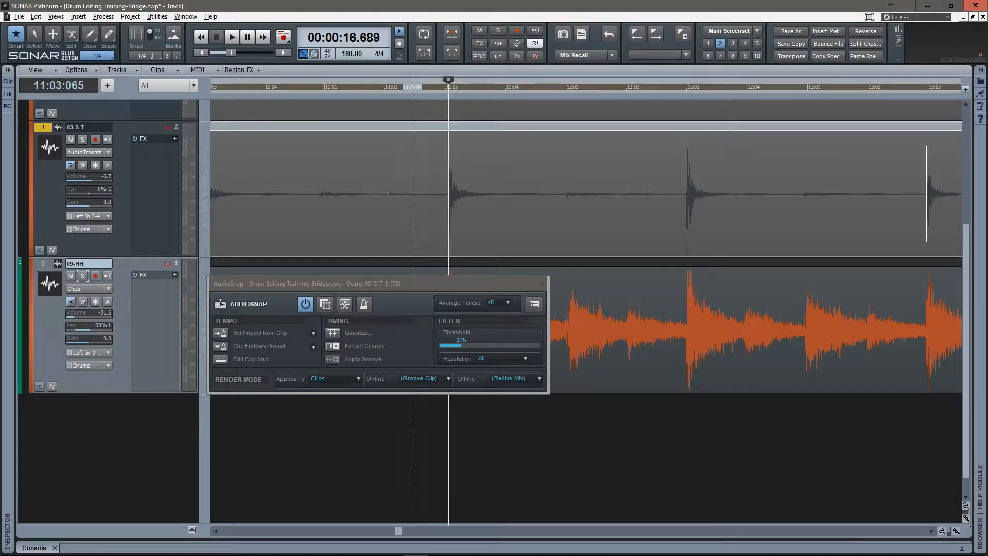
key(ctrl+Right)
key(ctrl+Right)
key(ctrl+Right)
key(ctrl+Right)
key(ctrl+Right)
key(ctrl+Right)
key(ctrl+Right)
key(ctrl+Right)
key(ctrl+Right)
key(ctrl+Right)
key(ctrl+Right)
key(ctrl+Right)
key(ctrl+Right)
key(ctrl+Right)
key(ctrl+Right)
key(ctrl+Right)
key(ctrl+Right)
key(ctrl+Right)
key(ctrl+Right)
key(ctrl+Right)
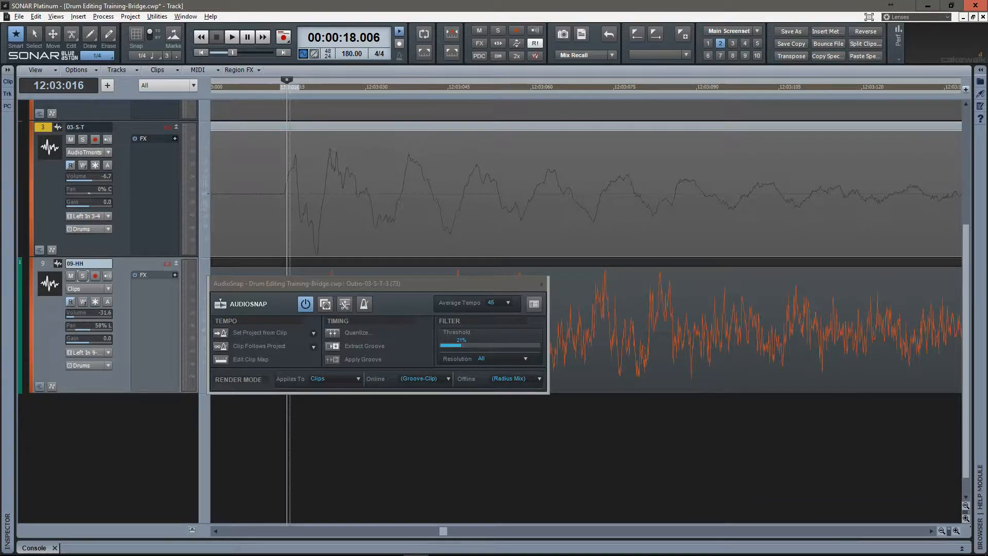
key(ctrl+Right)
key(ctrl+Right)
key(ctrl+Right)
key(ctrl+Right)
key(ctrl+Right)
drag(586, 193, 580, 194)
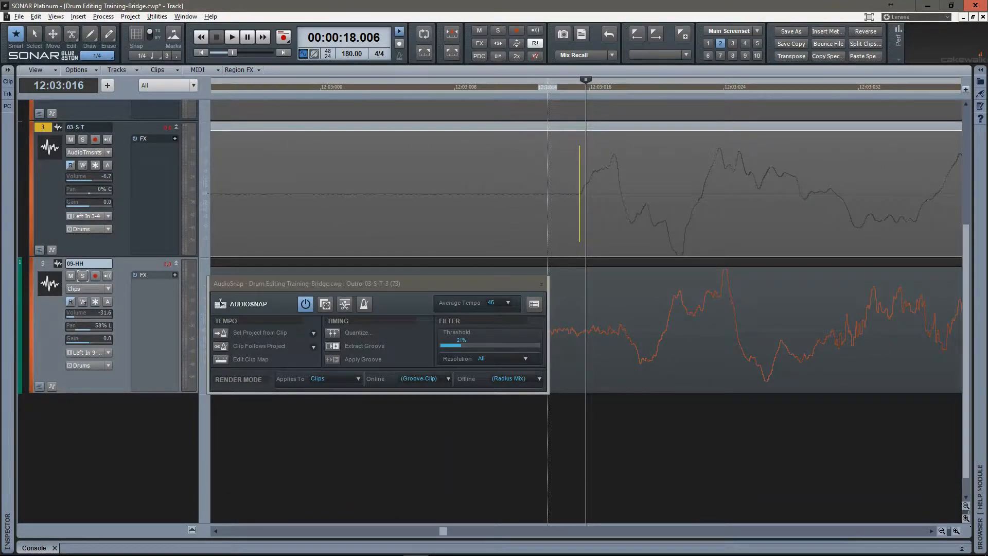
Step: Move the snare transient markers at 13:02:944 and 14:03:007 back to the onsets of their hits
key(Tab)
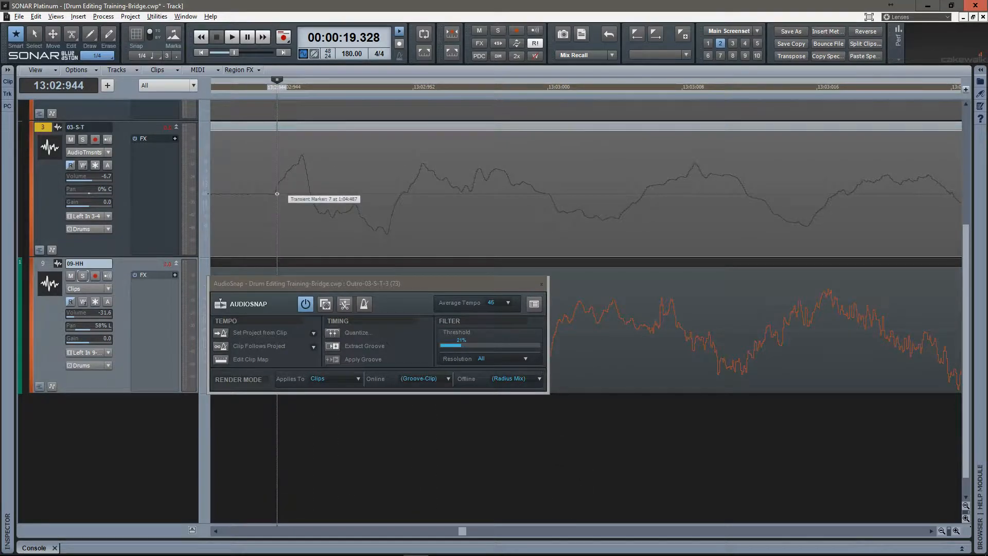
key(ctrl+Right)
drag(586, 193, 582, 193)
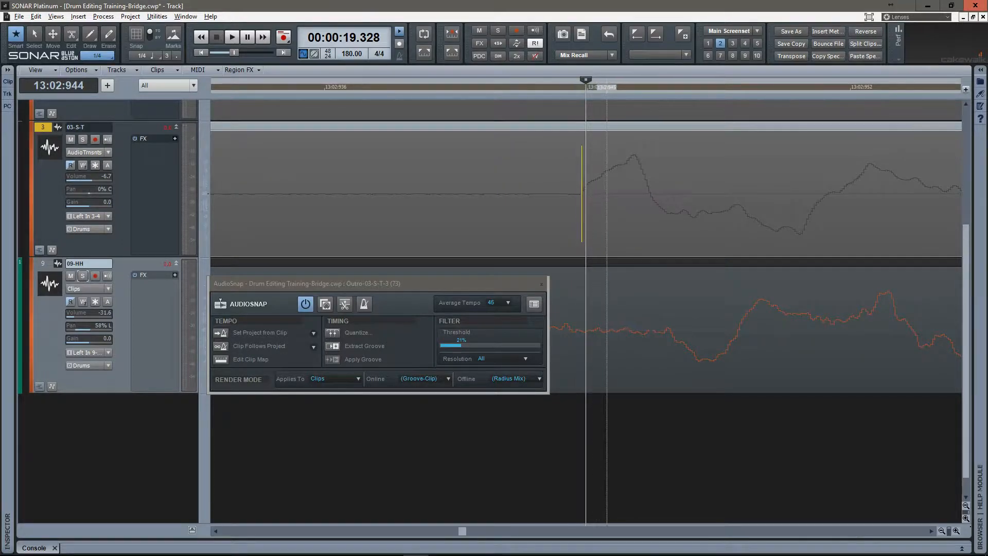
key(Tab)
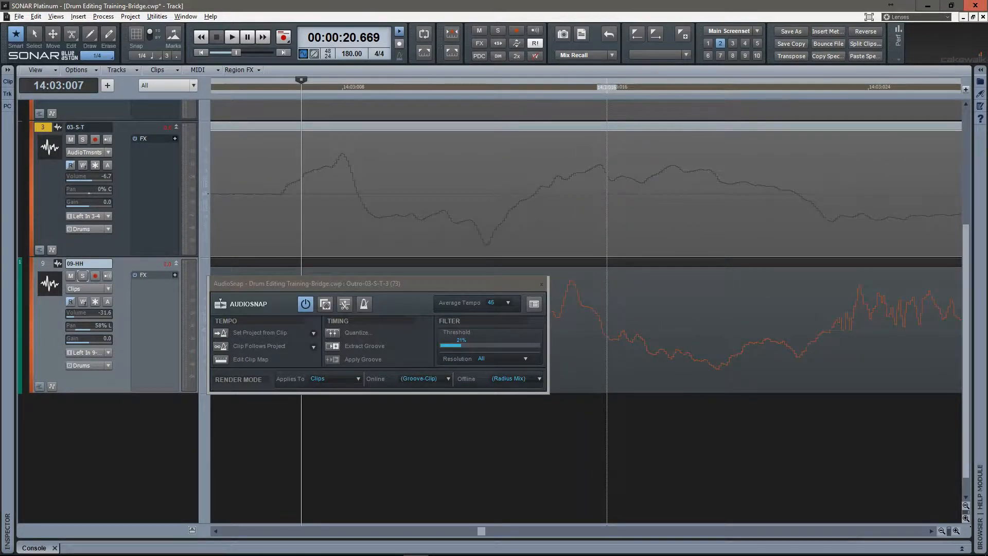
drag(301, 193, 282, 194)
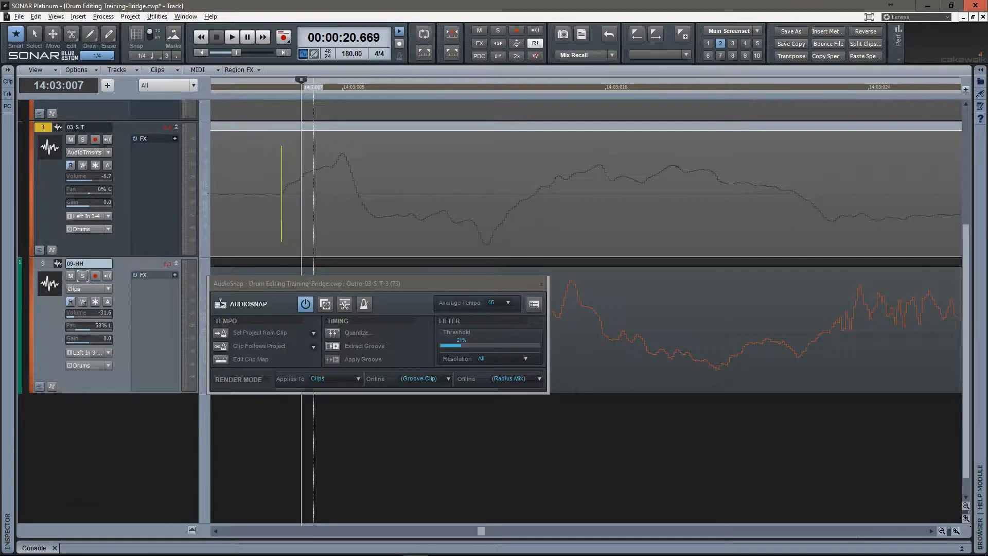
Step: Align the snare transient marker at 15:03:019 and the ones following it with their hits' onsets, advancing to the hit at 19:03:007
key(Tab)
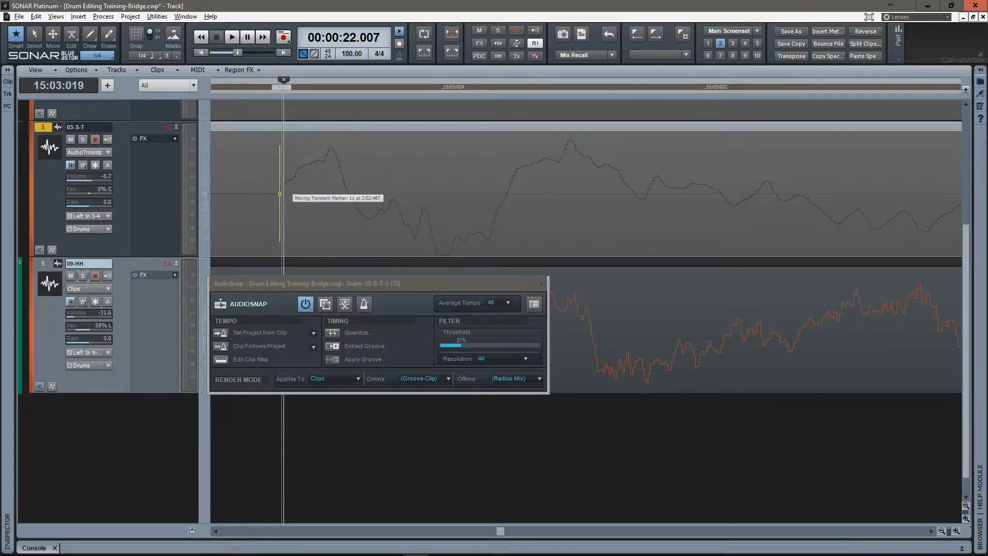
key(Tab)
drag(275, 194, 262, 194)
key(Tab)
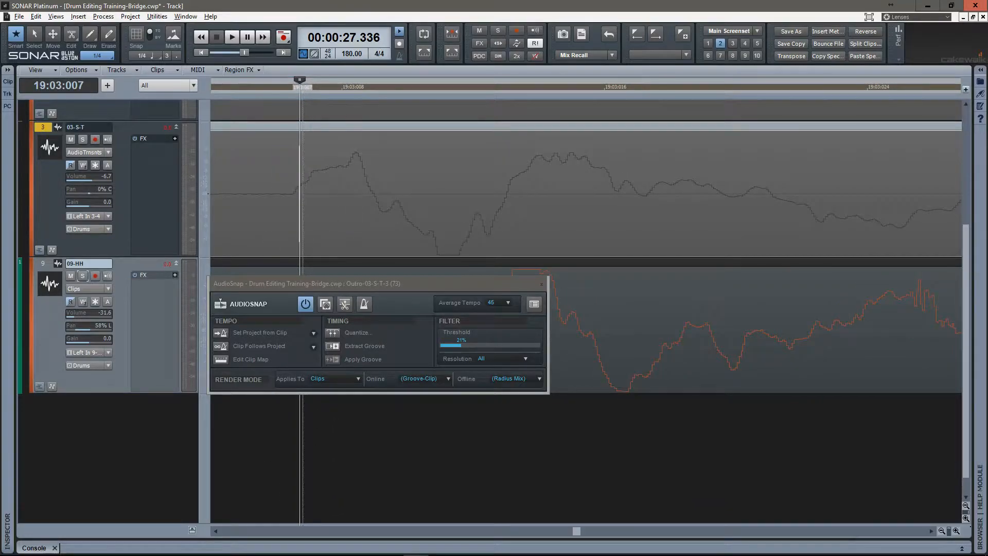
Step: Move the snare transient markers at 19:03:007, 20:02:923 and 21:02:908 back to the onsets of their hits
drag(300, 193, 294, 194)
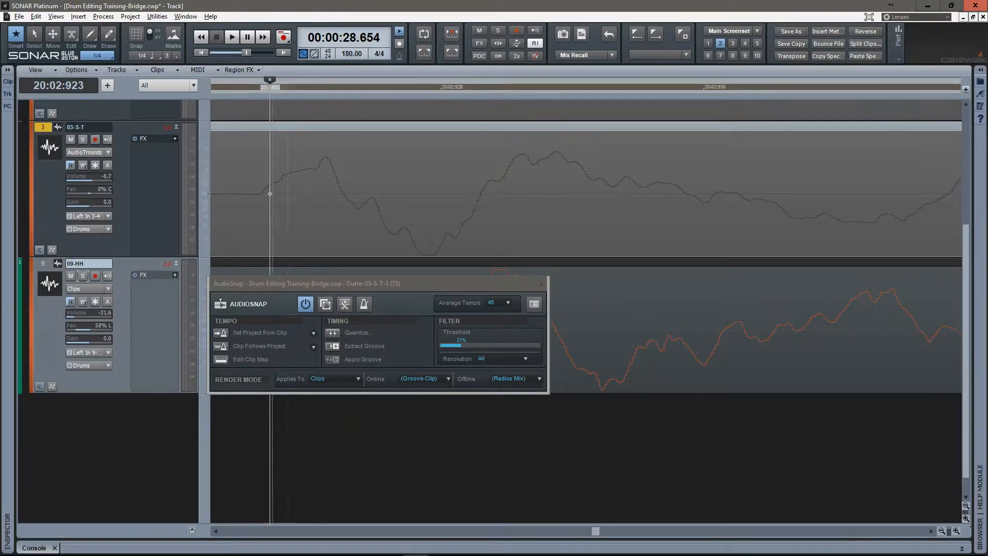
drag(268, 194, 262, 194)
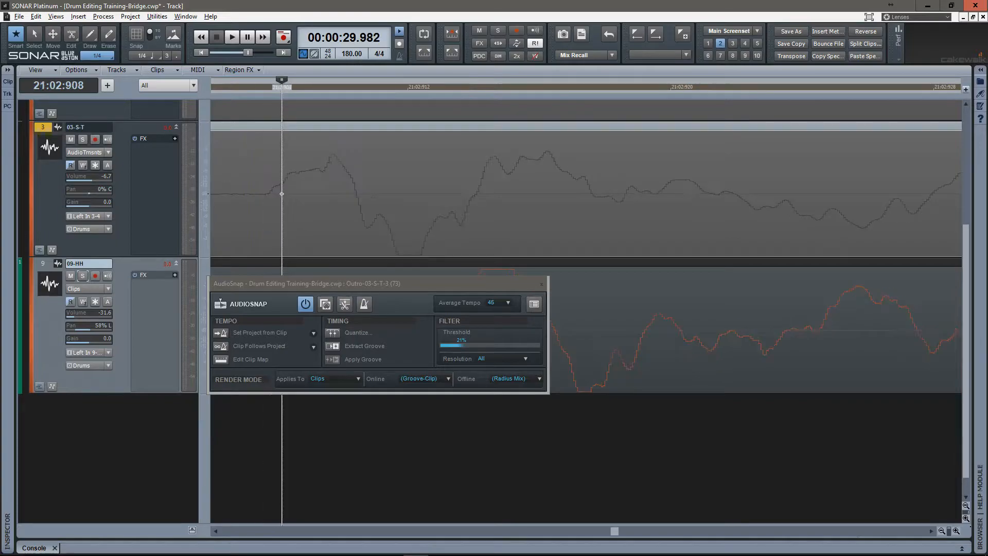
drag(283, 194, 270, 194)
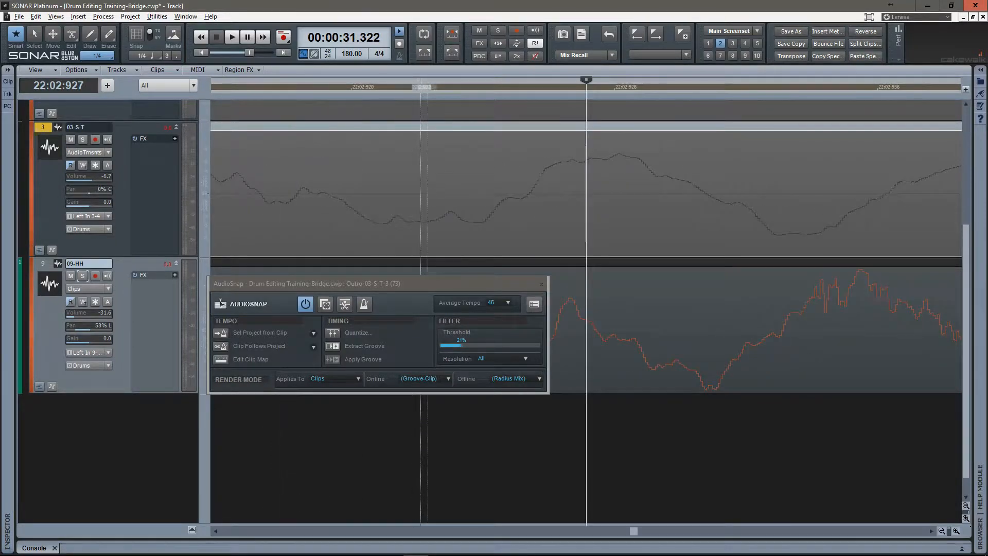
Step: Align the snare transient marker at 22:02:927 with its hit's onset and advance to the following marker
key(ctrl+Left)
key(ctrl+Left)
key(ctrl+Left)
key(ctrl+Left)
key(ctrl+Left)
key(ctrl+Left)
key(ctrl+Left)
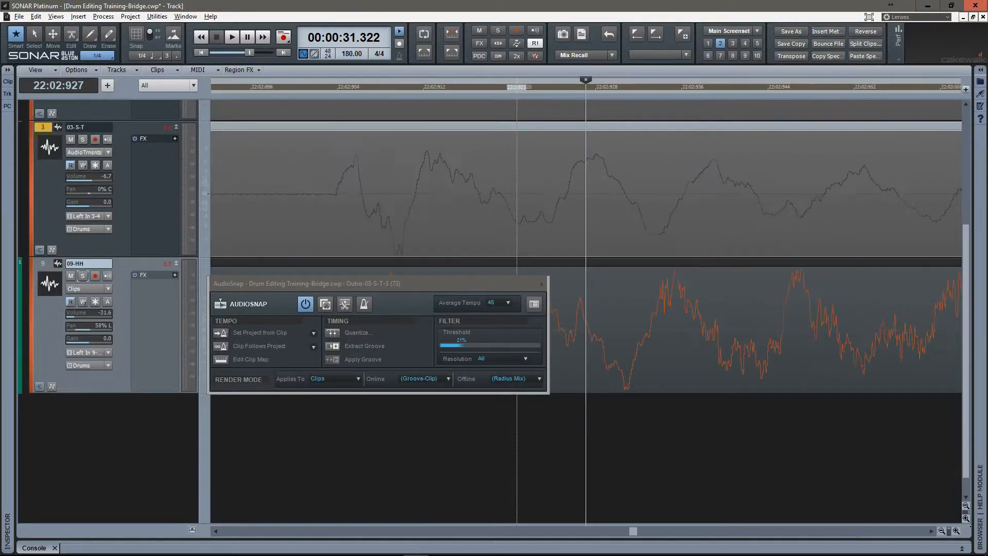
drag(583, 194, 426, 194)
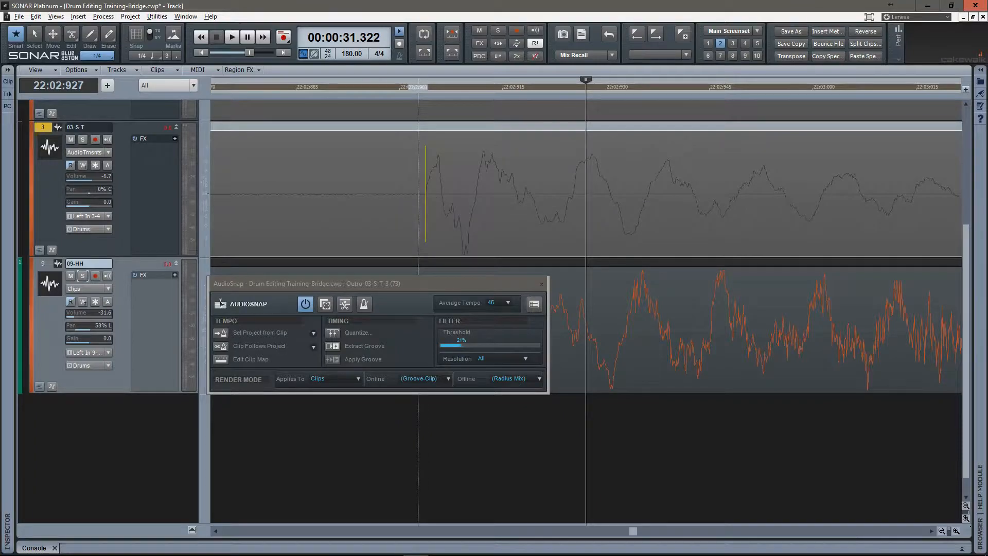
key(Tab)
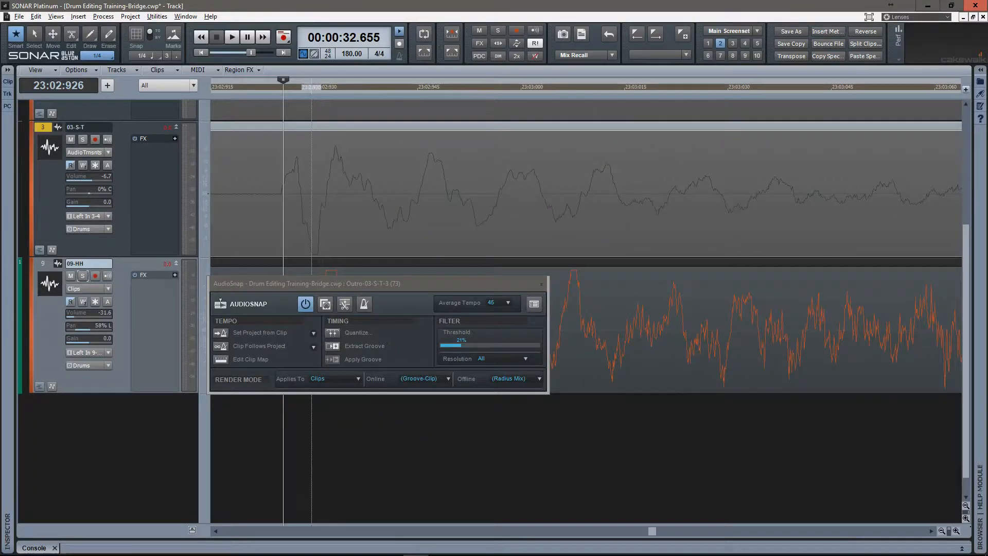
Step: Move the snare transient markers at 23:02:926 and 24:02:930 back to their hits' onsets
key(ctrl+Right)
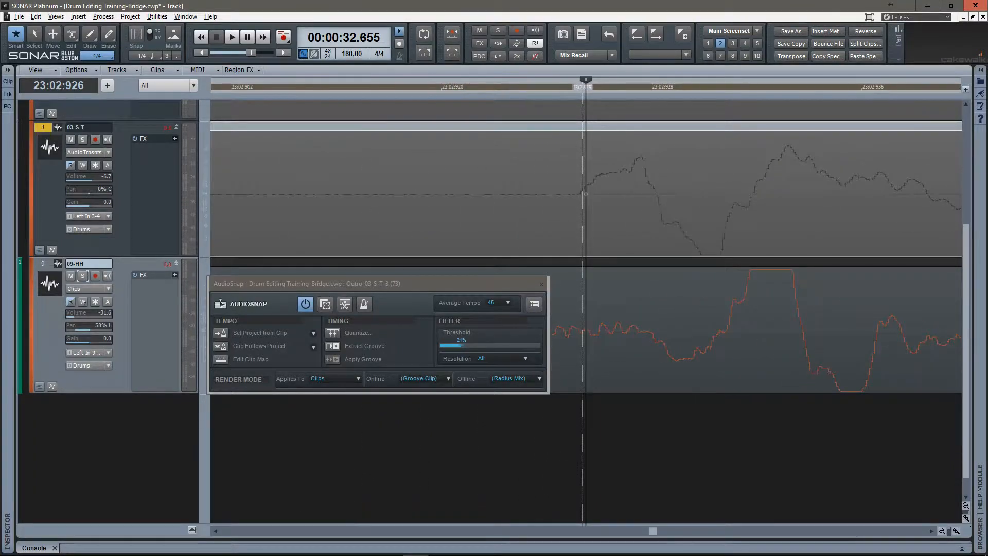
drag(586, 194, 580, 194)
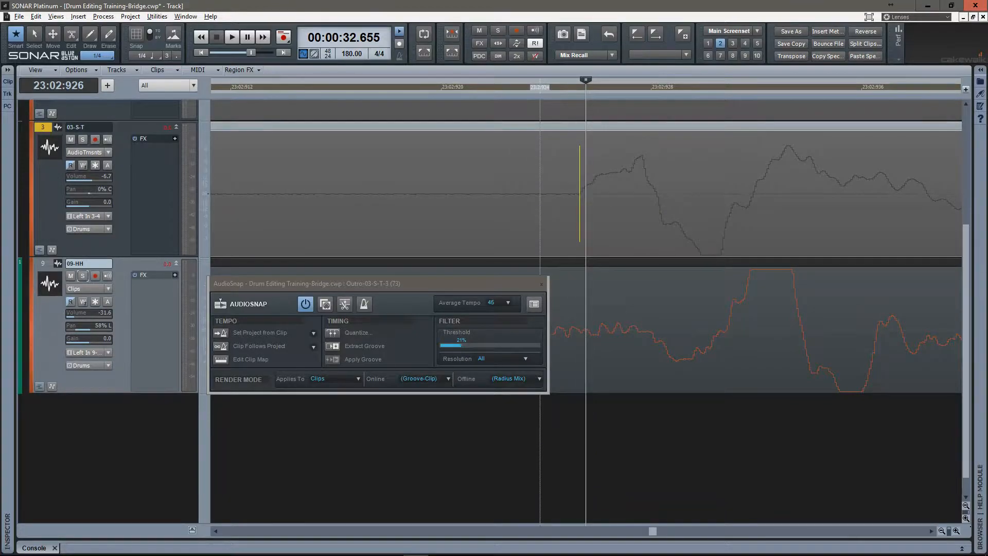
key(Tab)
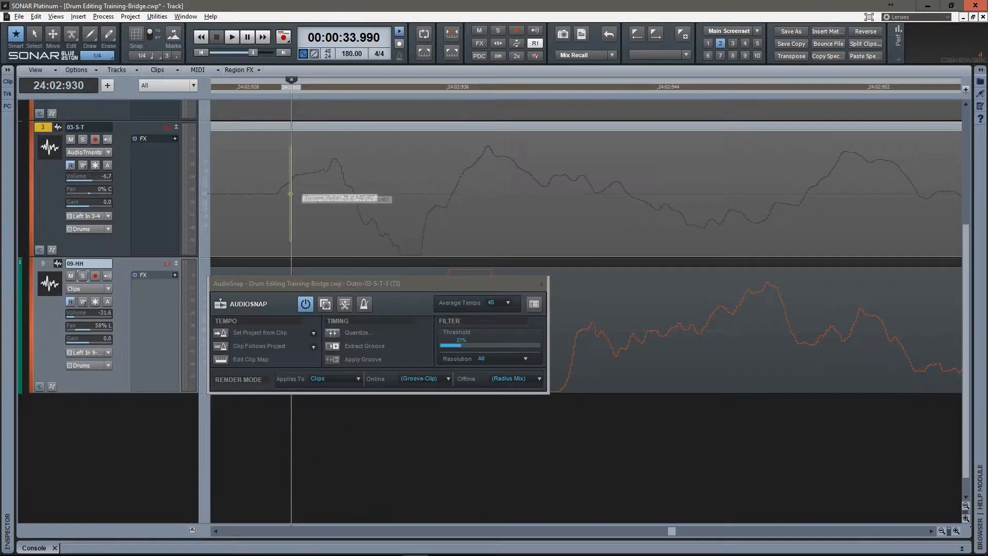
drag(290, 194, 277, 194)
key(Tab)
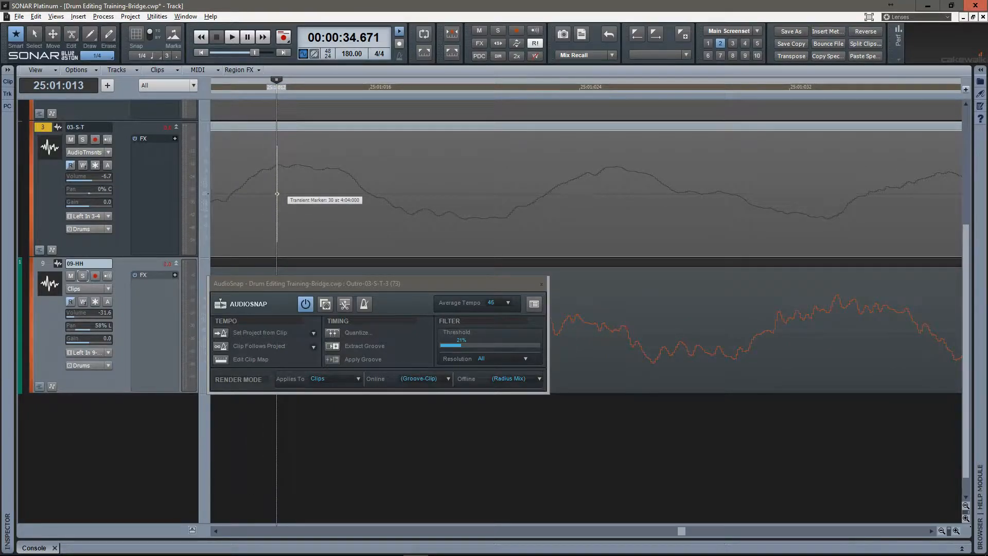
Step: Align the snare transient markers at 25:01:013 and 25:01:237 with their onsets and advance to the hit at 25:02:937
key(g)
mouse_move(586, 194)
mouse_down()
mouse_move(240, 194)
mouse_move(289, 194)
mouse_move(252, 194)
mouse_up()
key(Tab)
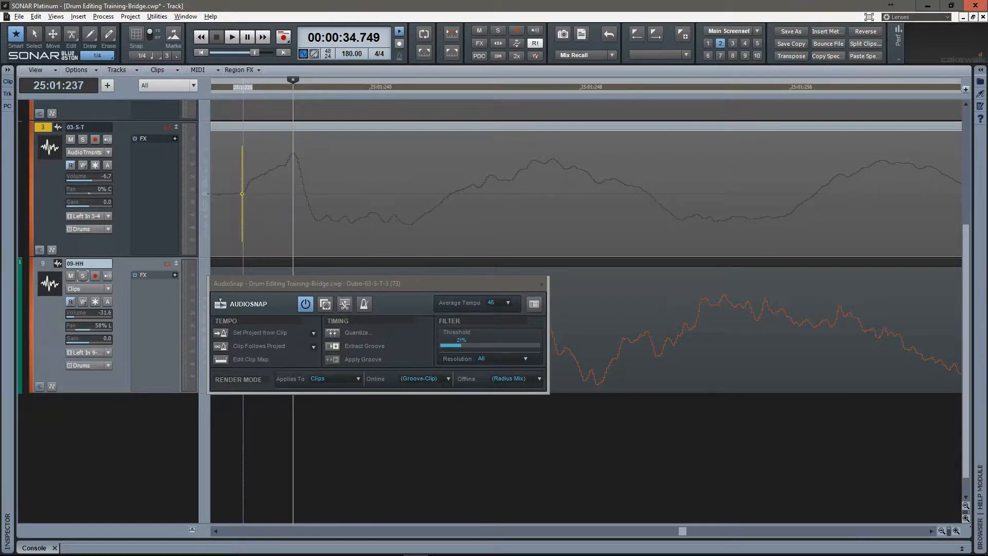
key(Tab)
key(Tab)
key(Tab)
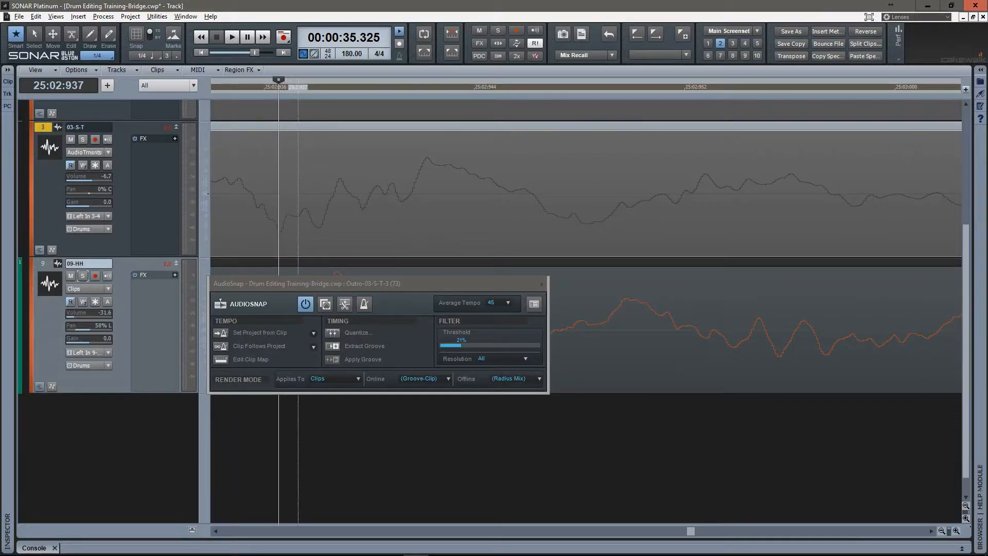
Step: Move the snare transient markers at 25:02:937 and 25:03:195 back to the onsets of their hits
drag(586, 194, 483, 194)
key(Tab)
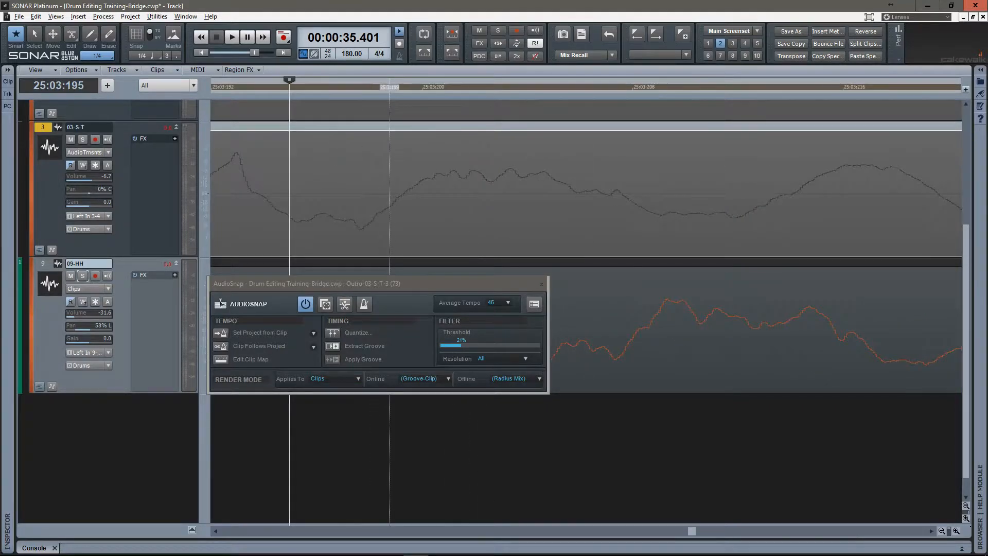
key(ctrl+Right)
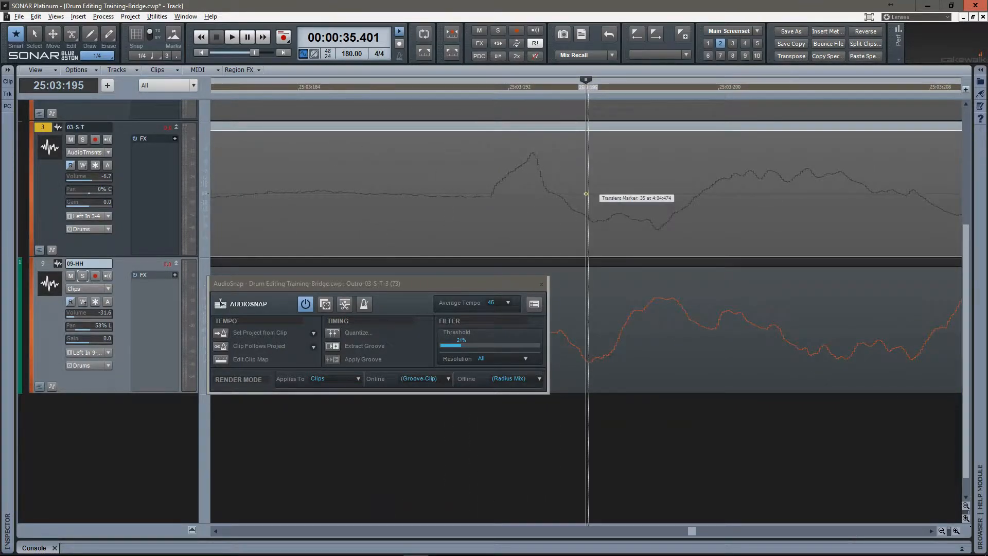
drag(586, 194, 493, 194)
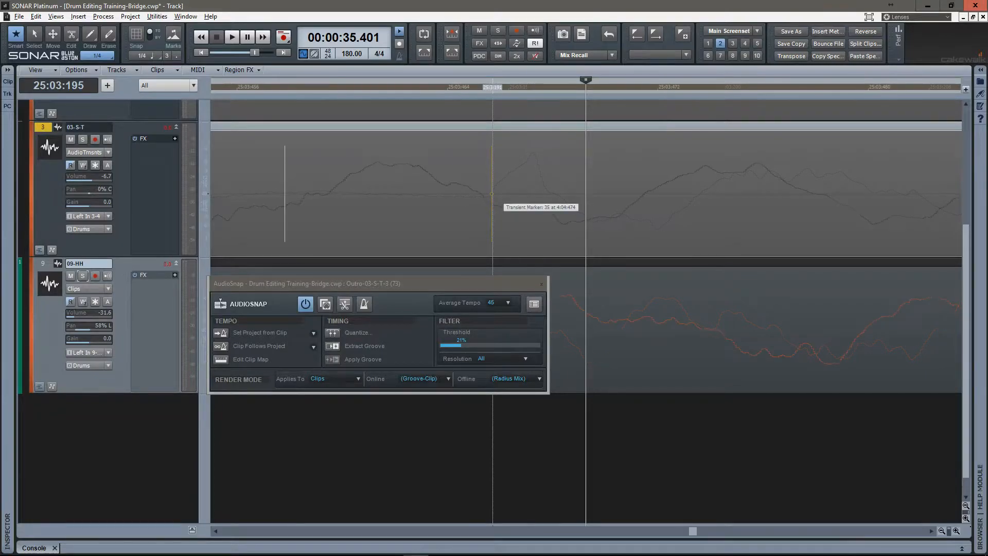
key(Tab)
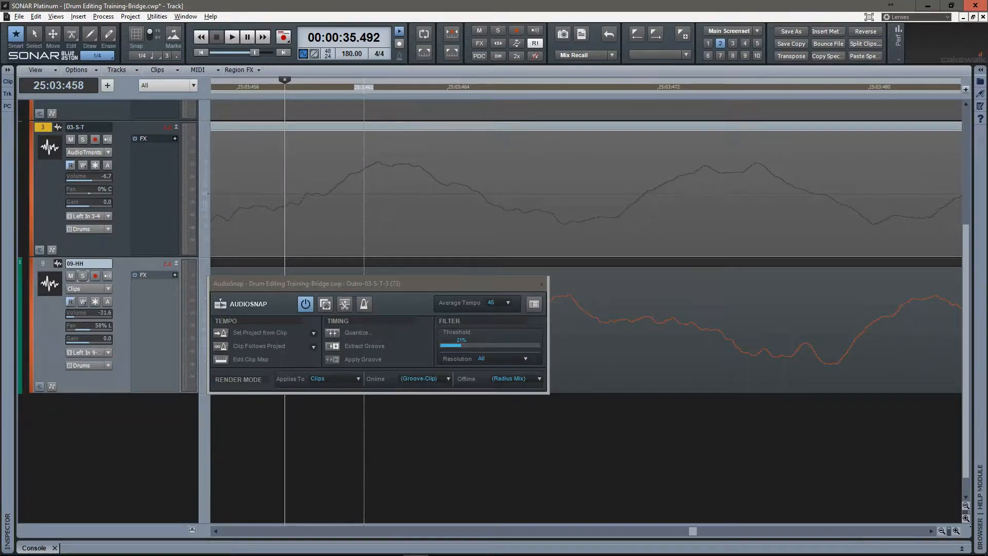
Step: Align the snare transient markers at 25:03:458 and 25:03:686 with the onsets of their hits
key(g)
drag(586, 194, 384, 194)
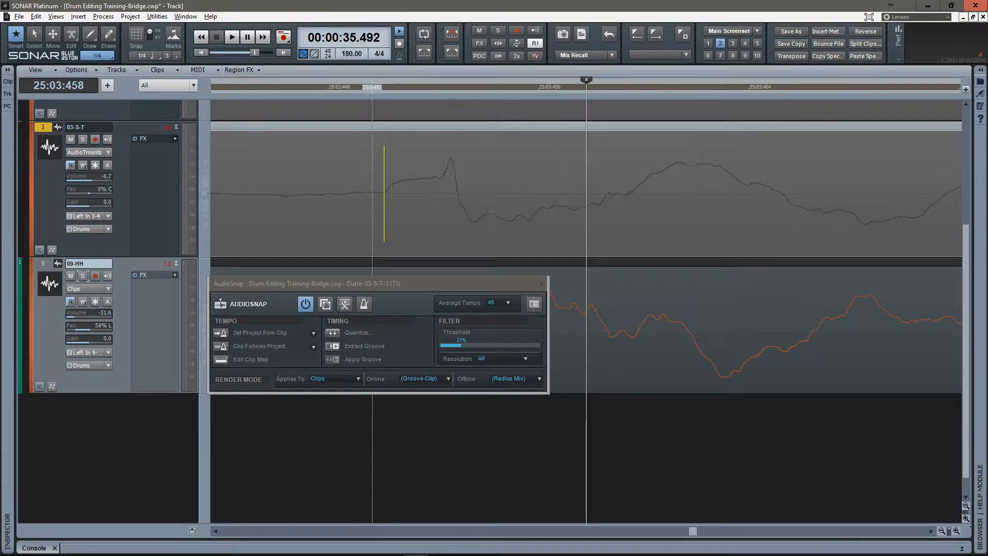
key(Tab)
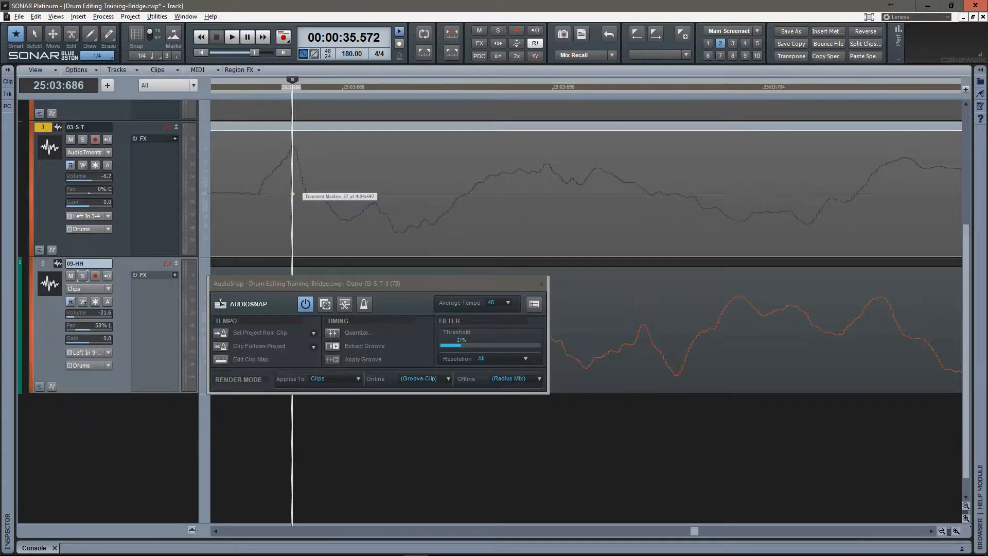
drag(292, 195, 263, 194)
key(Tab)
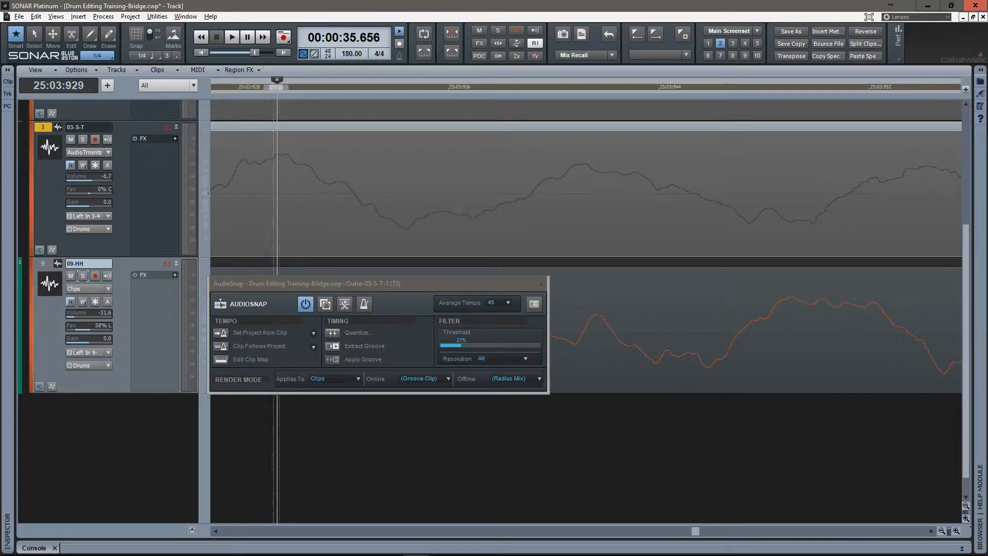
Step: Move the snare transient markers at 25:03:929 and 25:04:201 back to their hits' onsets
key(ctrl+Right)
drag(585, 194, 288, 194)
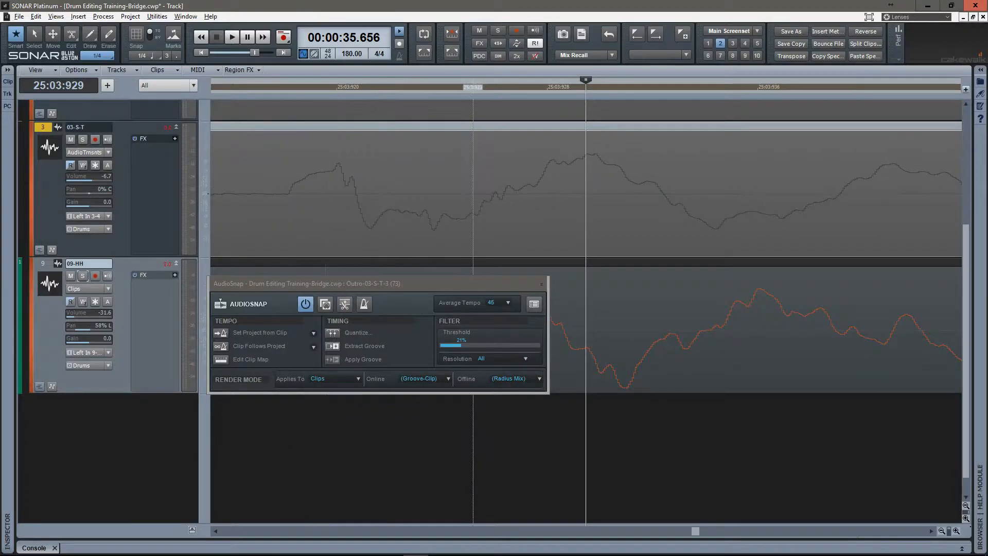
drag(586, 194, 287, 194)
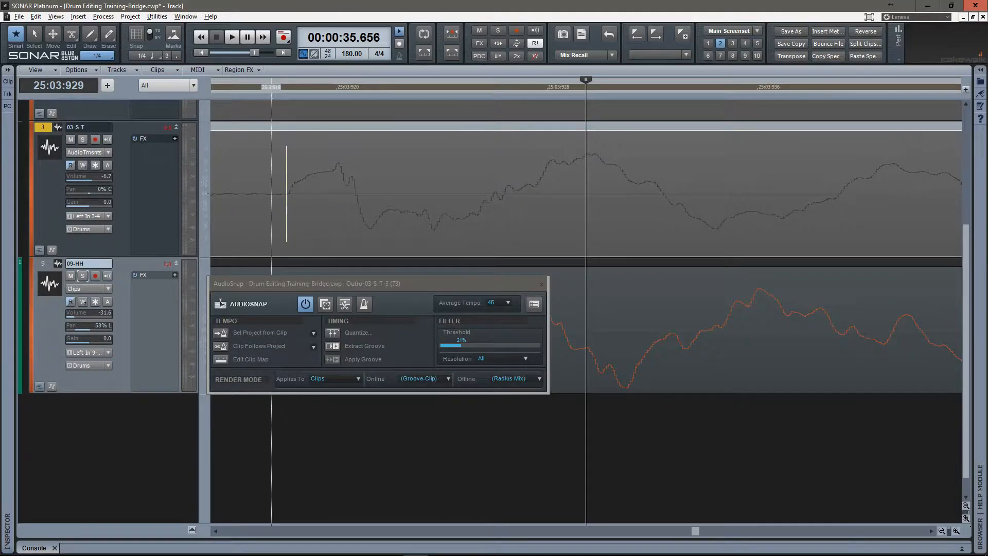
key(Tab)
key(g)
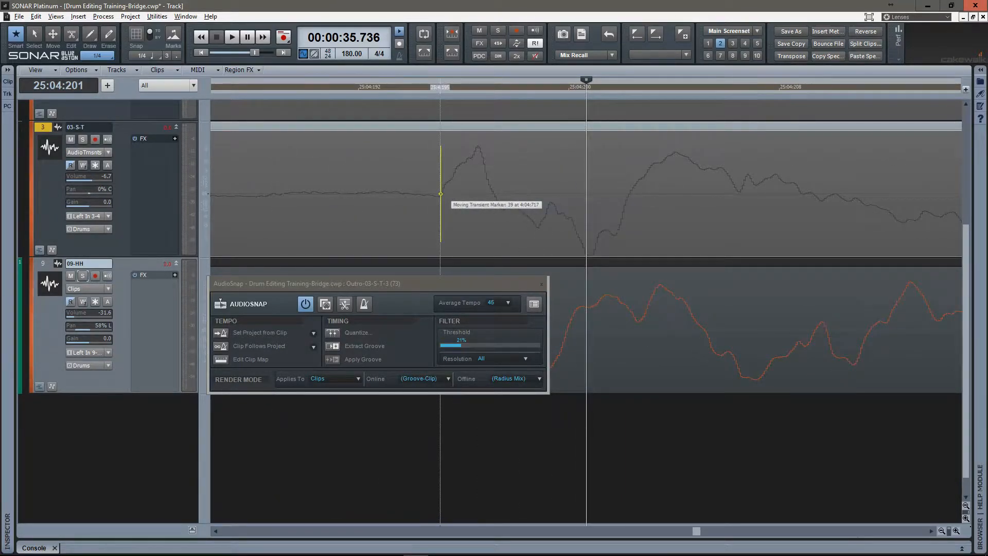
scroll(515, 194, down, 10)
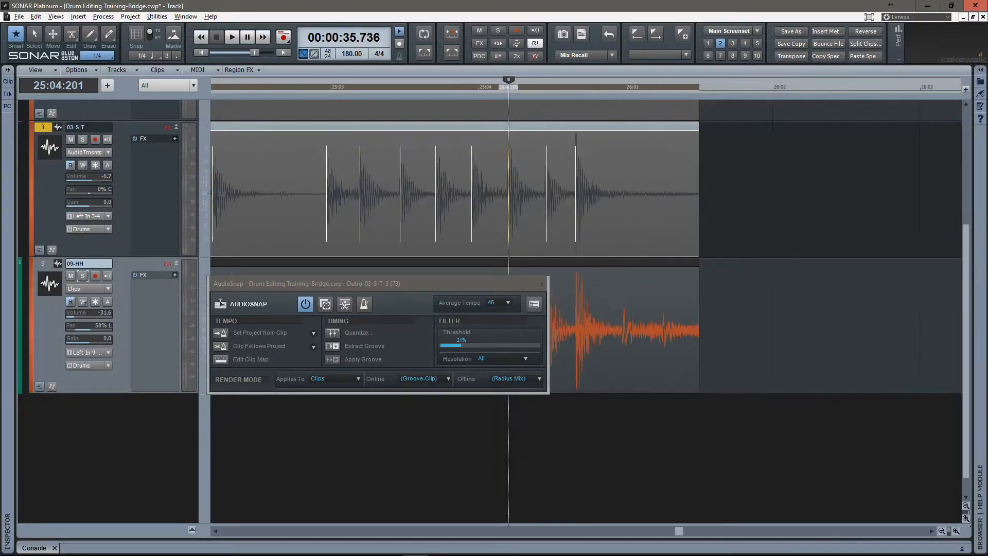
scroll(504, 194, up, 12)
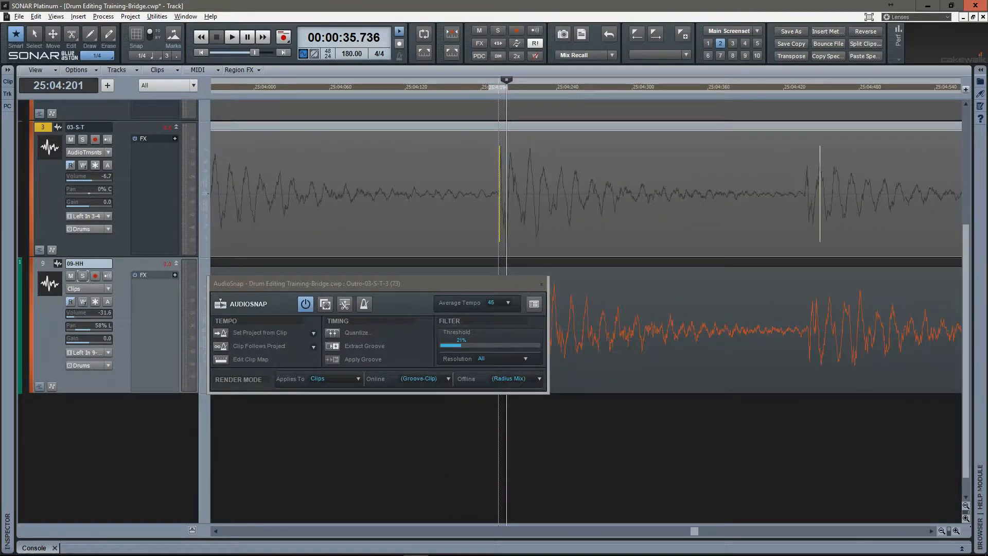
key(Tab)
Step: Align the final two Outro snare transient markers, at 25:04:449 and 25:04:637, with their hits' onsets
scroll(586, 194, up, 10)
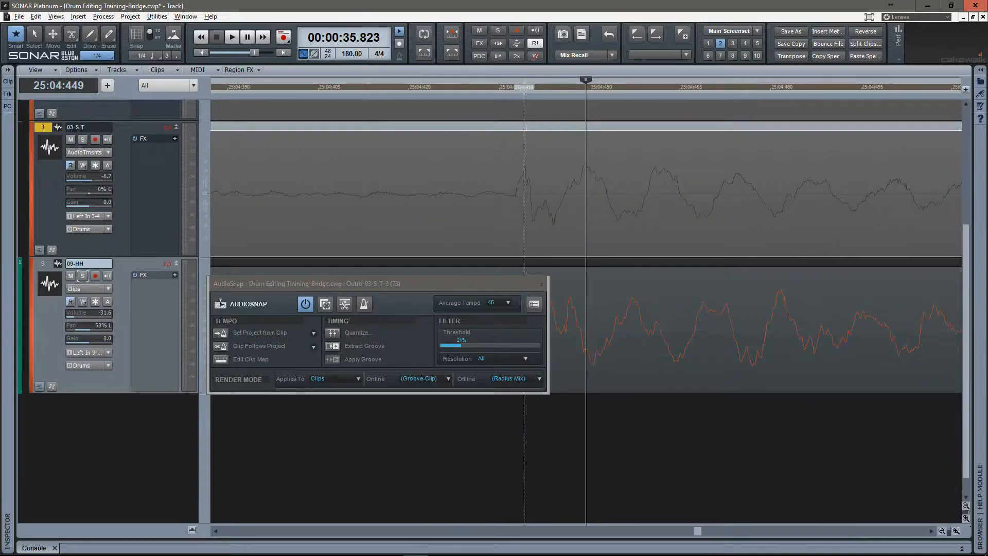
drag(586, 195, 514, 194)
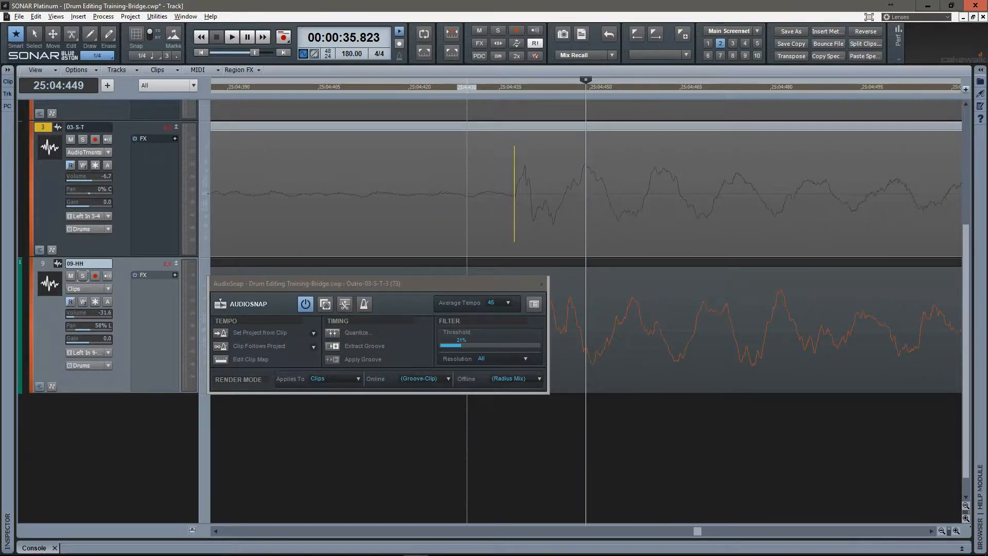
key(Tab)
drag(285, 194, 274, 194)
Step: Look over the snare transient markers across the whole Outro clip
key(ctrl+Left)
key(ctrl+Left)
key(ctrl+Left)
key(ctrl+Left)
key(ctrl+Left)
key(ctrl+Left)
key(ctrl+Left)
key(ctrl+Left)
key(ctrl+Left)
key(ctrl+Left)
key(ctrl+Left)
key(ctrl+Left)
key(ctrl+Left)
key(ctrl+Left)
key(ctrl+Left)
key(ctrl+Left)
key(ctrl+Left)
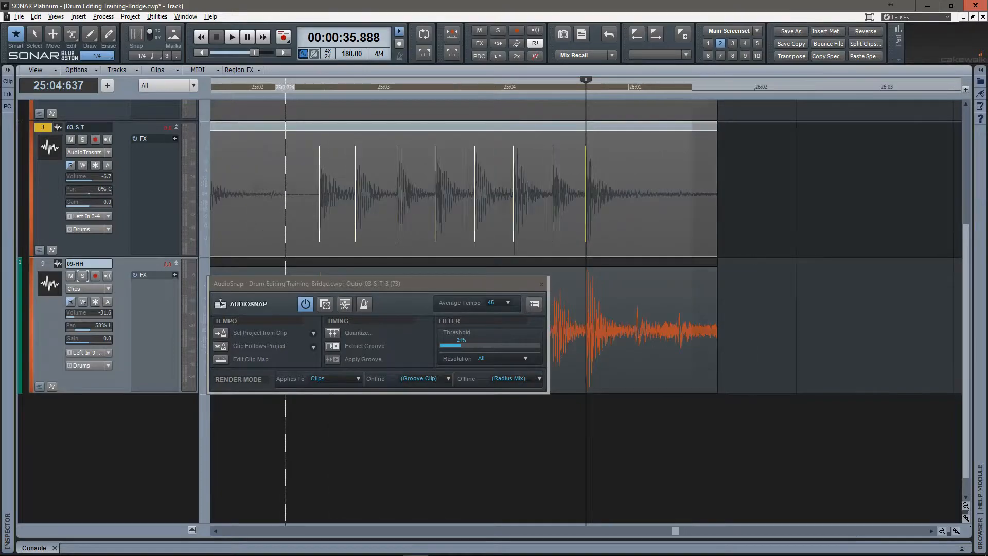
key(ctrl+Left)
key(ctrl+Left)
key(ctrl+Left)
key(ctrl+Left)
key(ctrl+Left)
key(ctrl+Left)
key(ctrl+Left)
key(ctrl+Left)
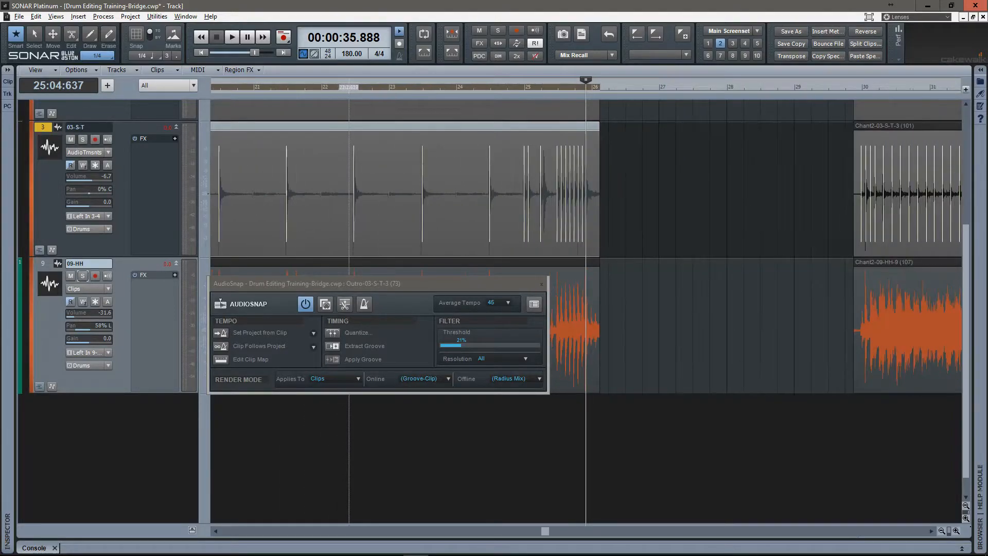
key(ctrl+Left)
key(ctrl+Left)
key(ctrl+Left)
key(ctrl+Left)
key(ctrl+Left)
key(ctrl+Left)
key(ctrl+Left)
key(ctrl+Left)
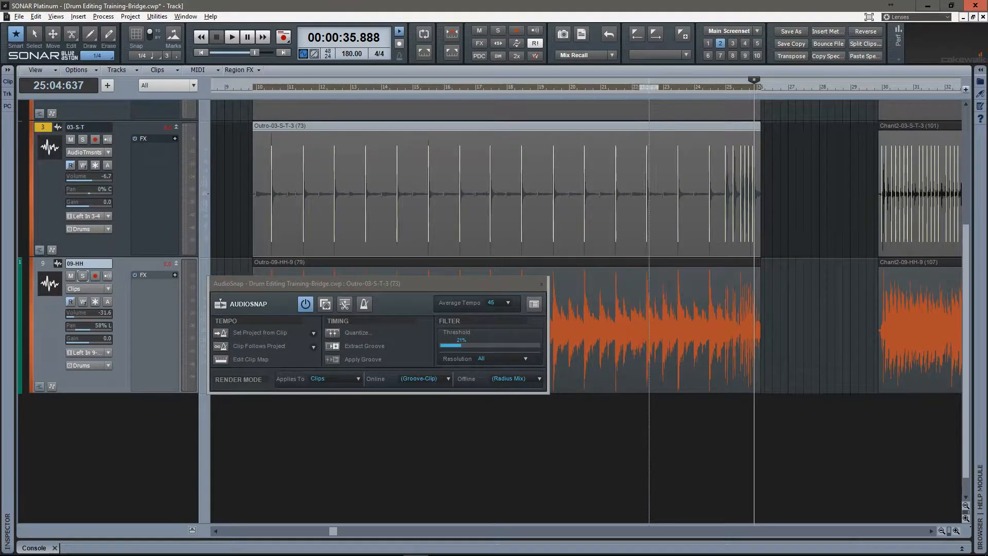
Step: Close the AudioSnap palette, then select the Outro kick clip and move the playhead to its start
scroll(422, 309, up, 3)
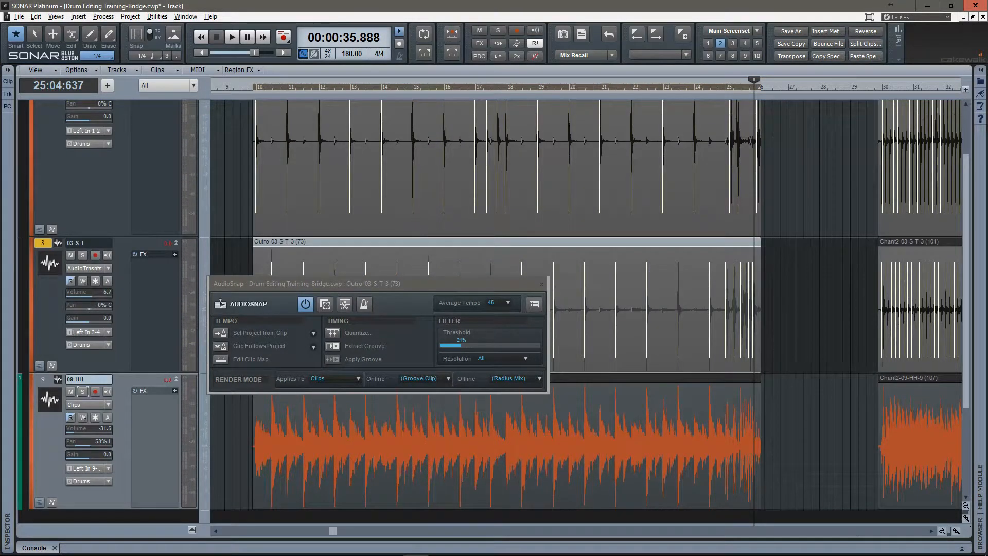
click(541, 284)
scroll(432, 308, up, 2)
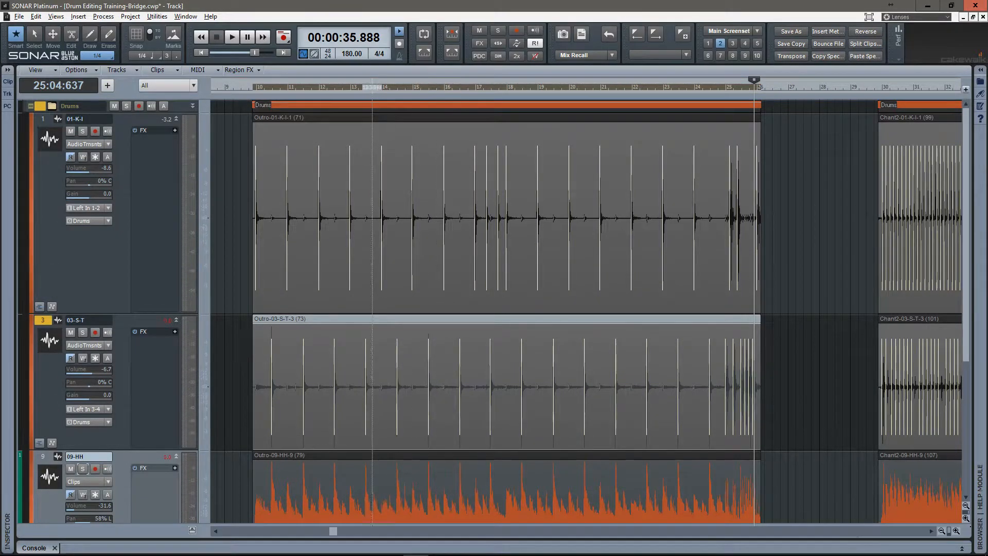
click(372, 118)
key(F7)
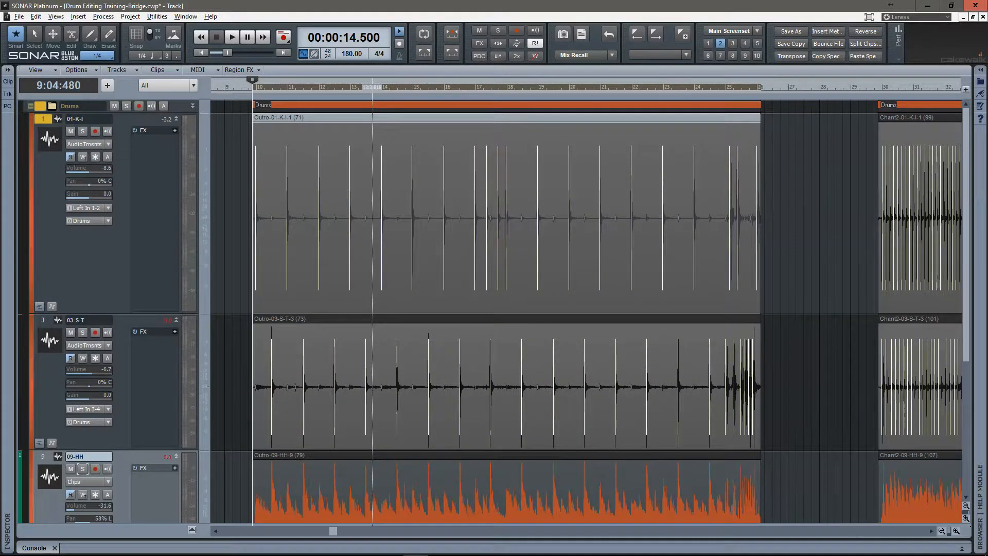
Step: Play back the opening bars of the Outro, stop playback, and turn on Snap
key(space)
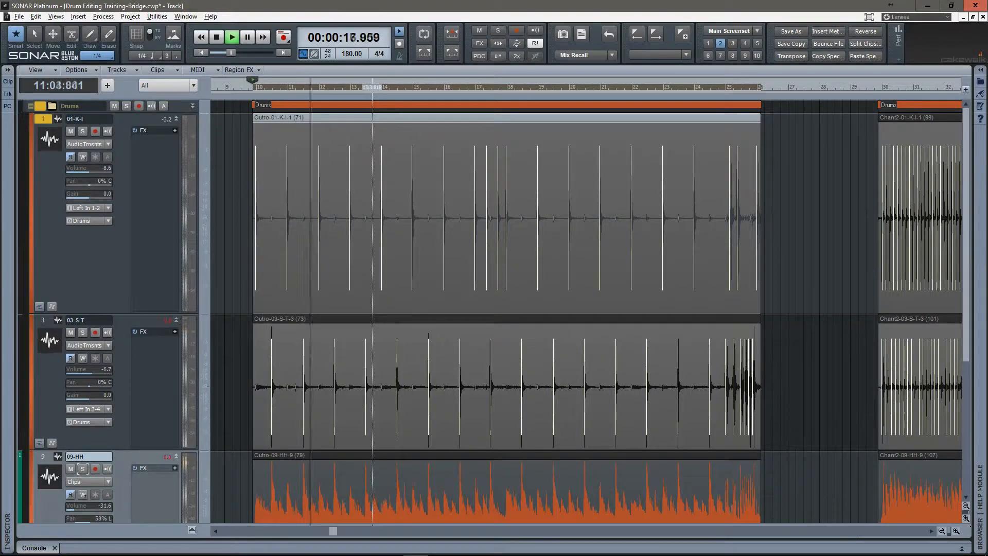
key(space)
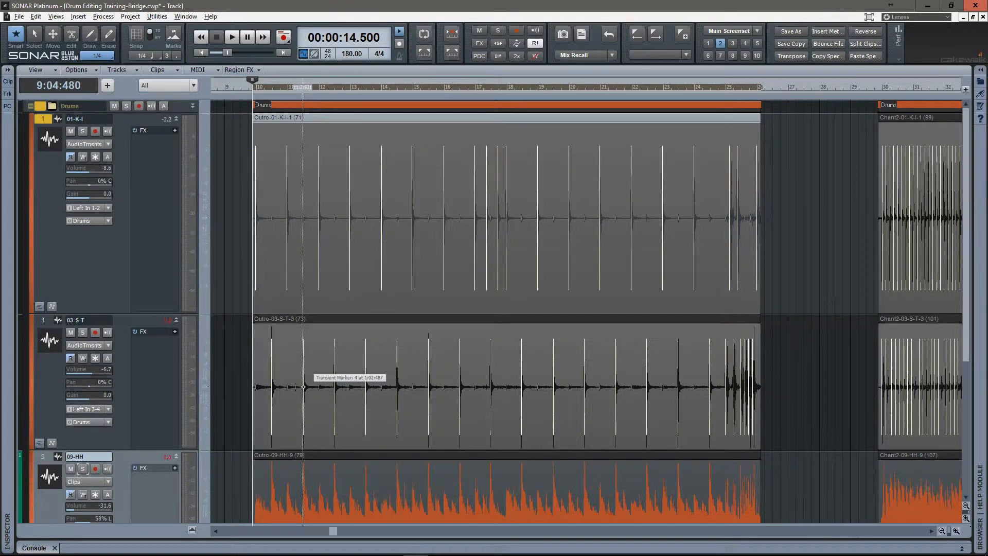
key(n)
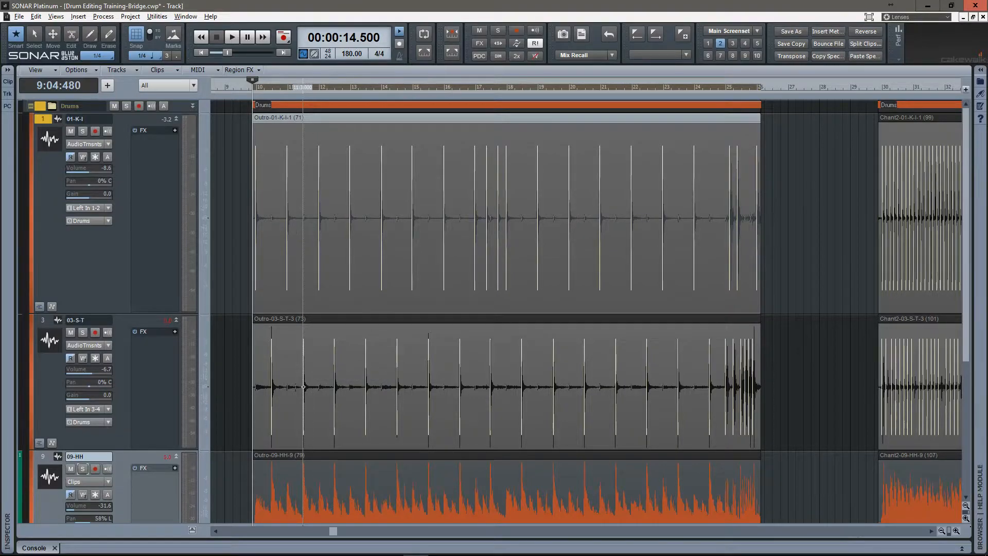
Step: Play back the opening bars of the Outro and compare the snare hit near 11:03 with the grid
scroll(309, 258, up, 6)
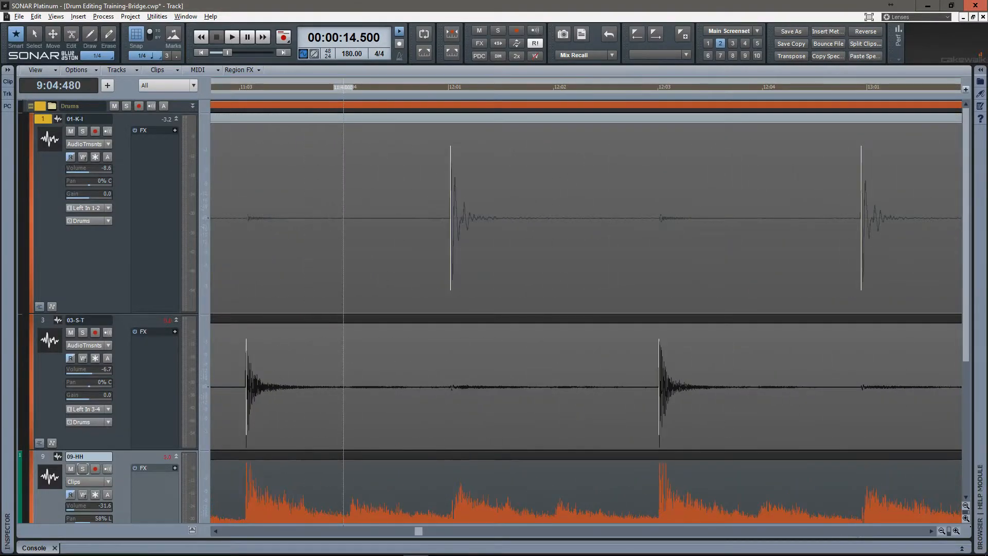
scroll(343, 258, left, 3)
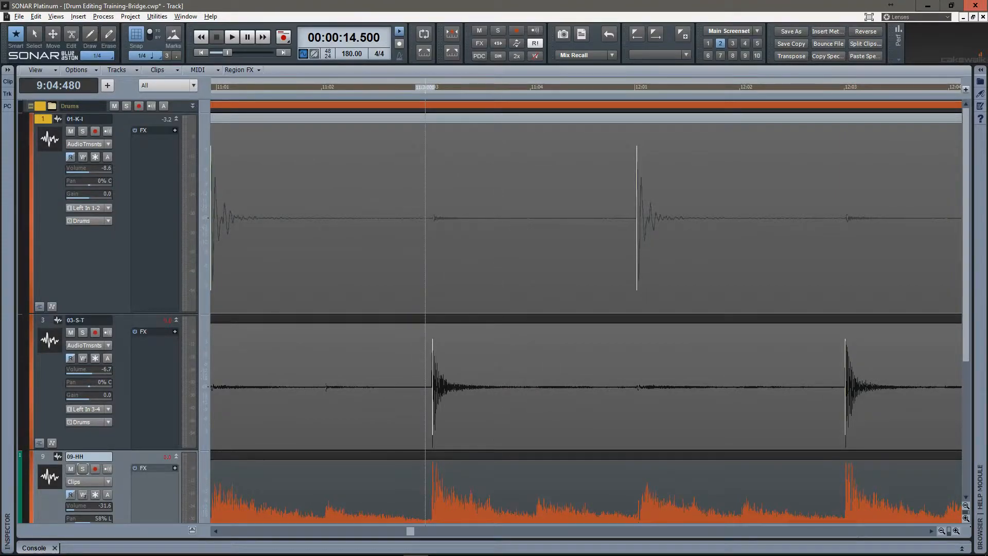
scroll(425, 257, down, 5)
key(space)
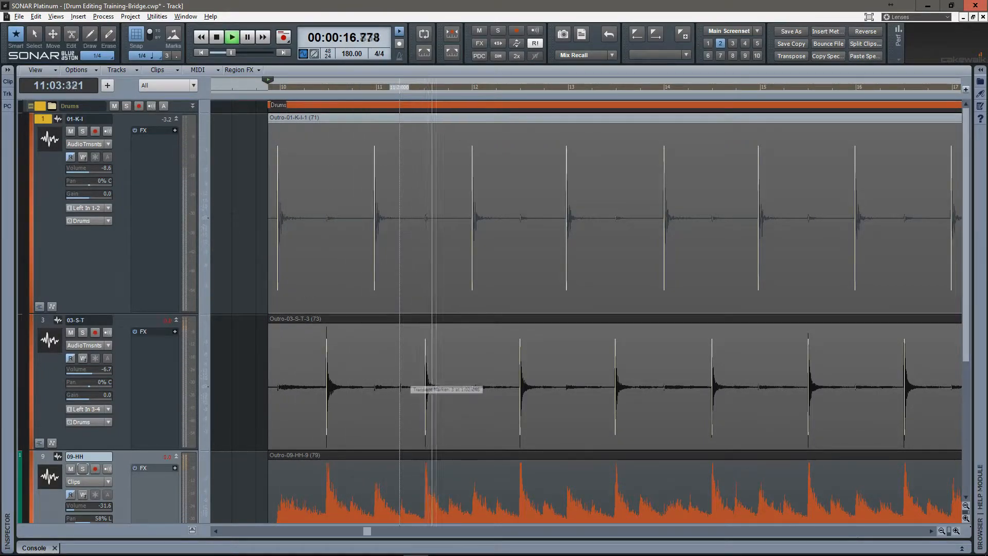
key(space)
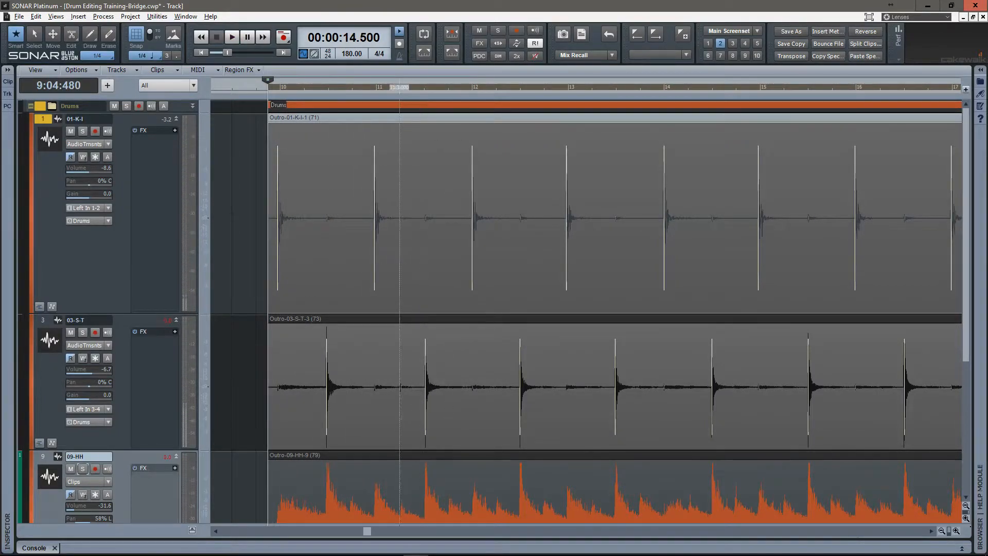
scroll(424, 330, up, 6)
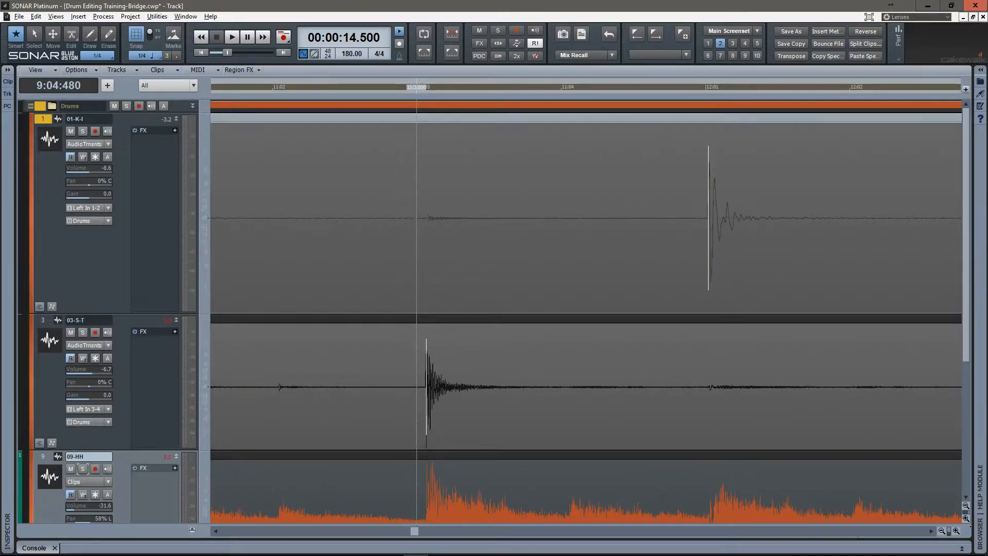
scroll(417, 330, down, 8)
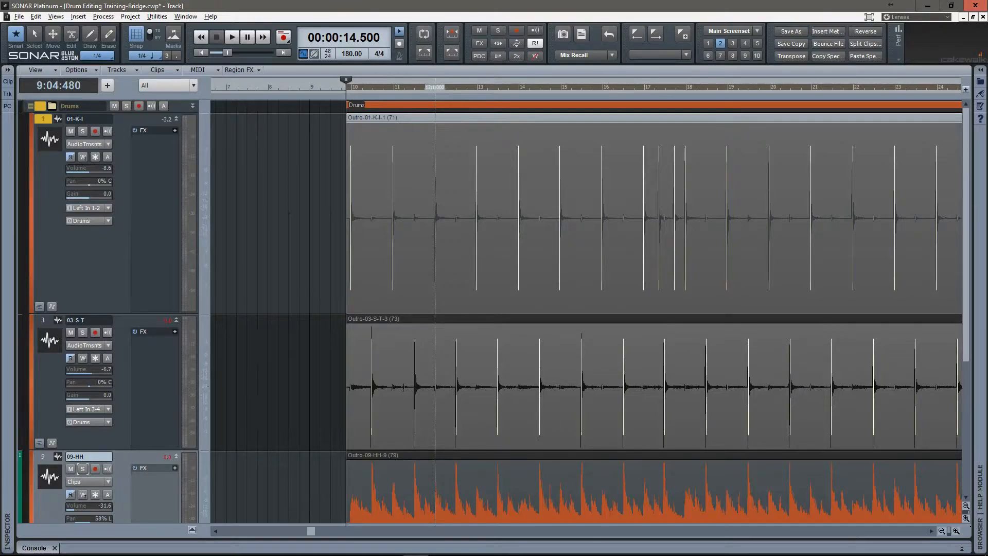
Step: Examine how the kick, snare and hi-hat hits sit against the grid through the rest of the Outro
scroll(435, 329, up, 4)
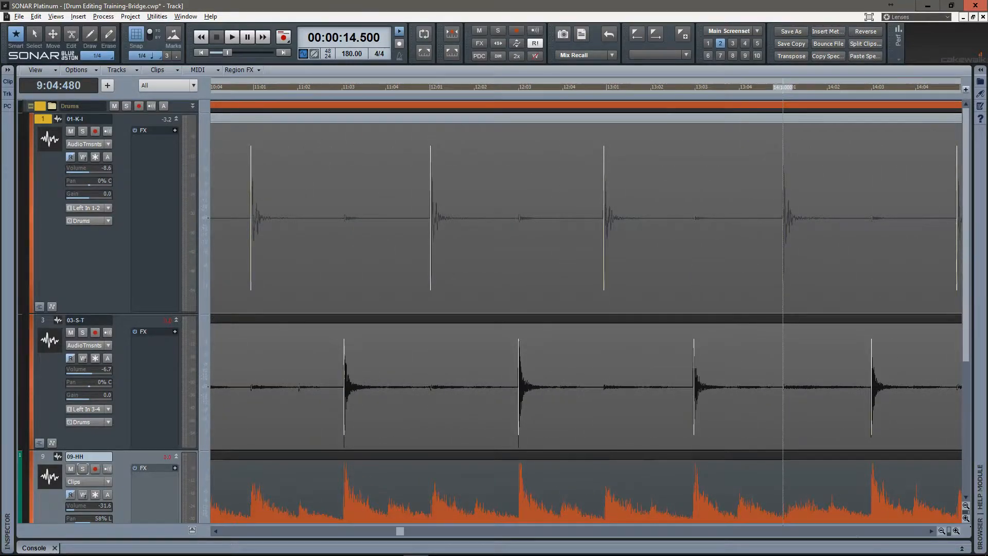
scroll(827, 330, down, 2)
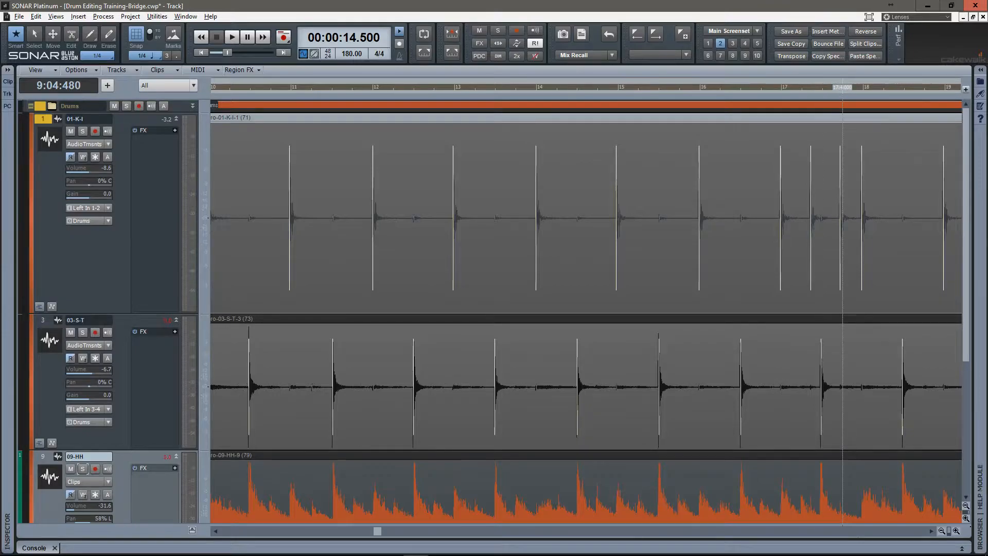
scroll(823, 330, down, 3)
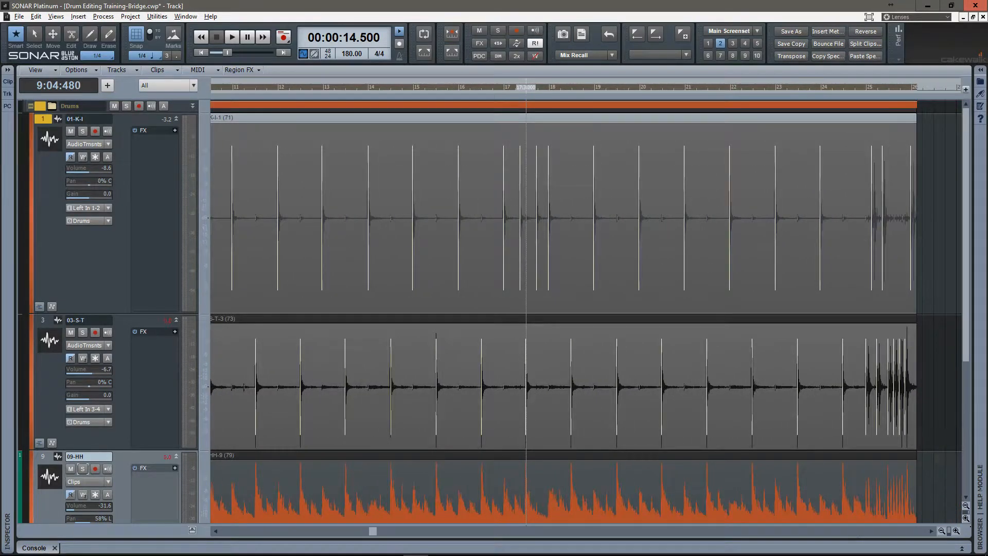
scroll(598, 330, up, 5)
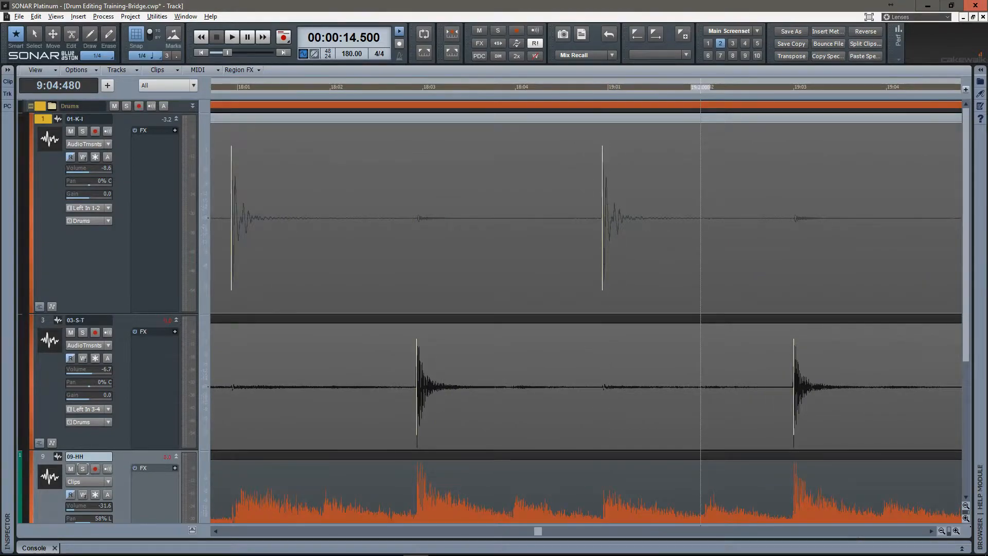
scroll(793, 330, down, 5)
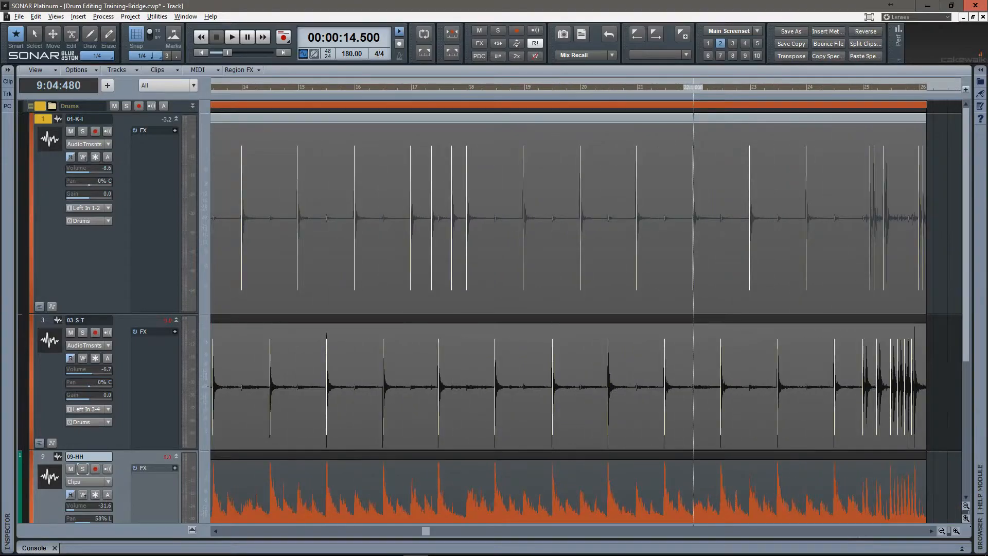
scroll(539, 329, down, 5)
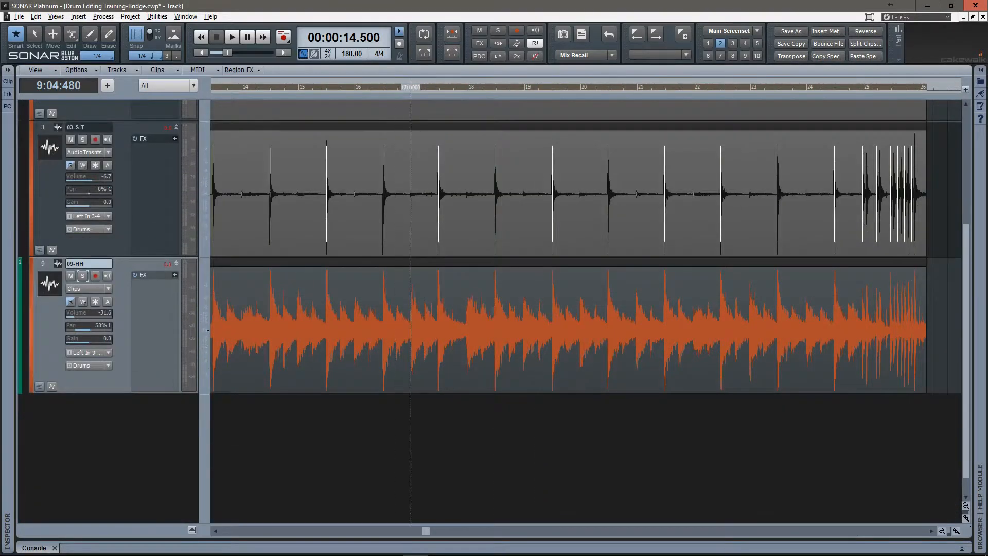
scroll(411, 330, up, 5)
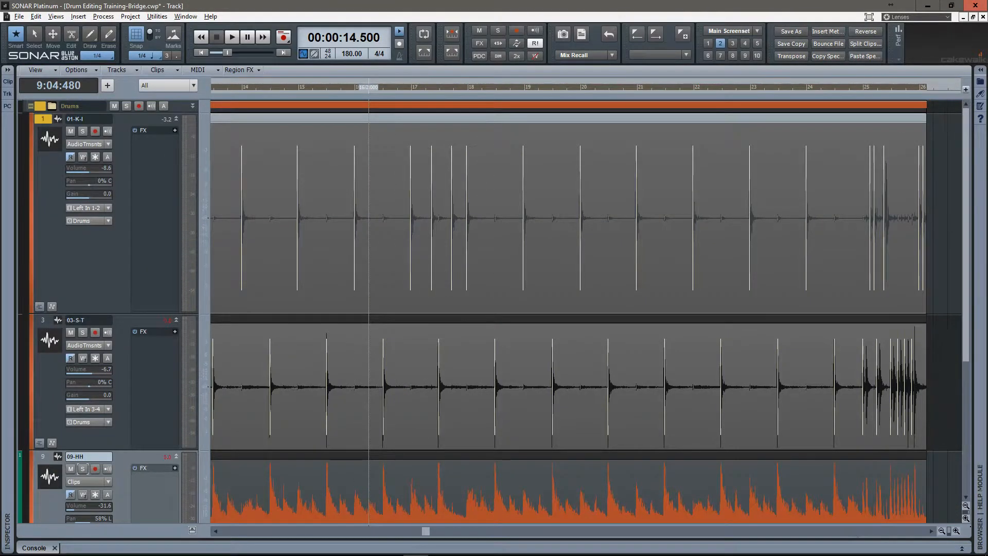
key(f)
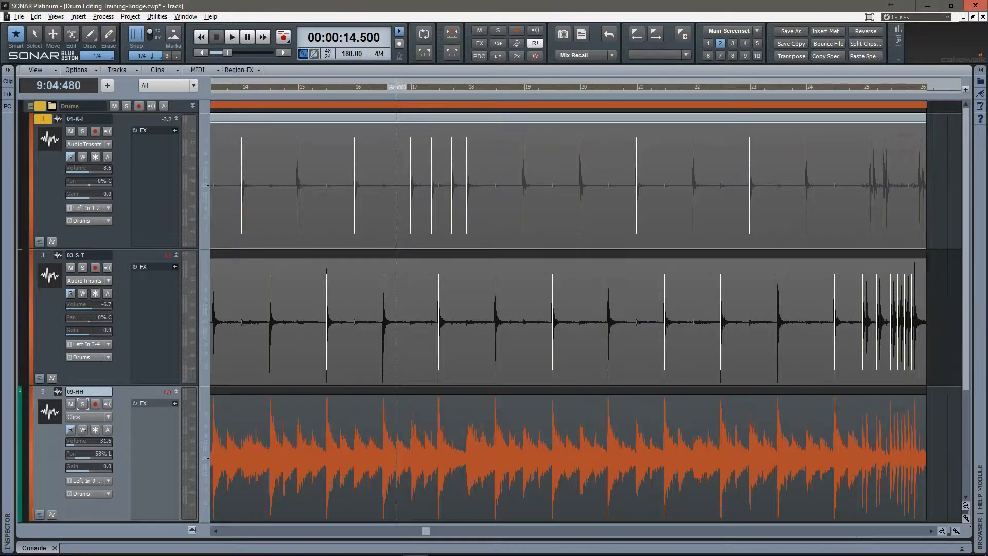
right_click(389, 206)
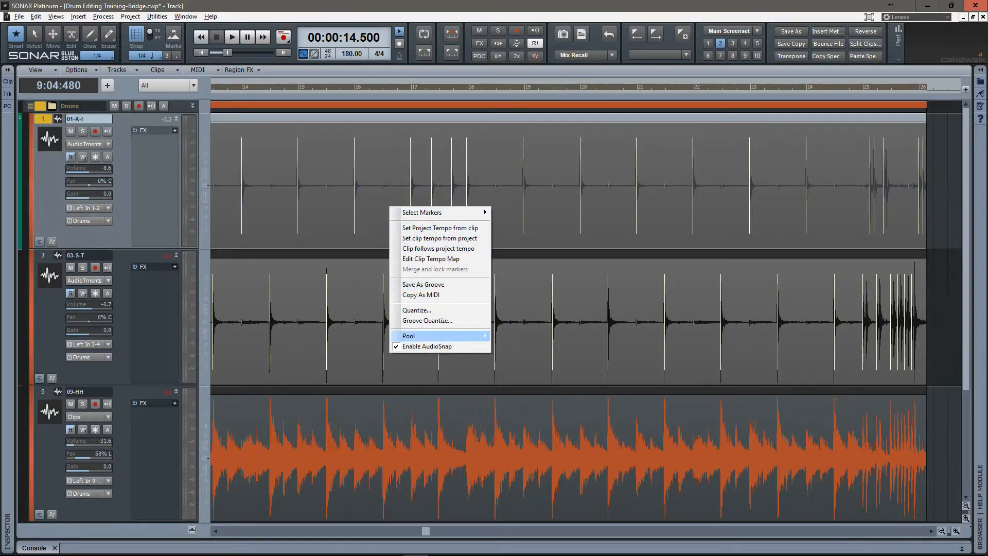
mouse_move(422, 336)
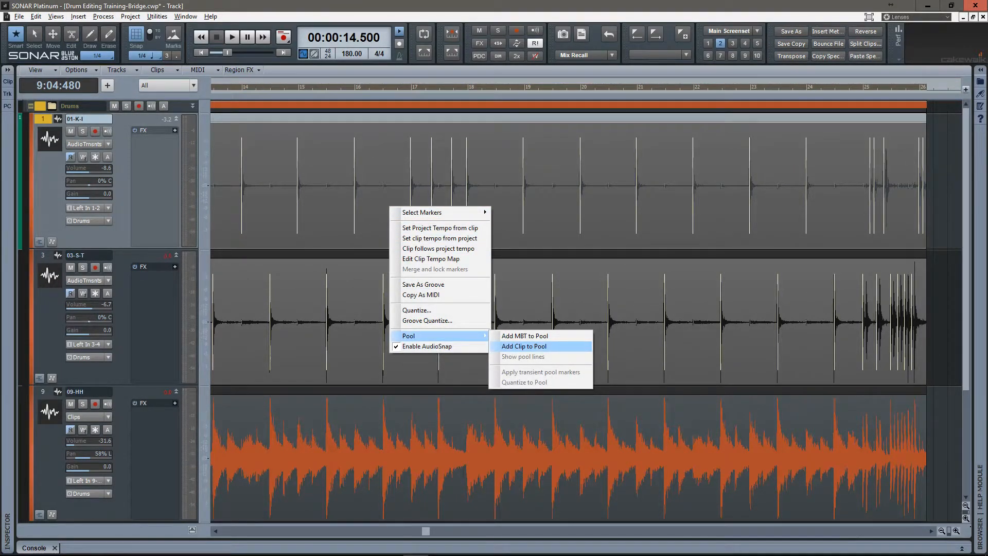
click(354, 304)
click(369, 201)
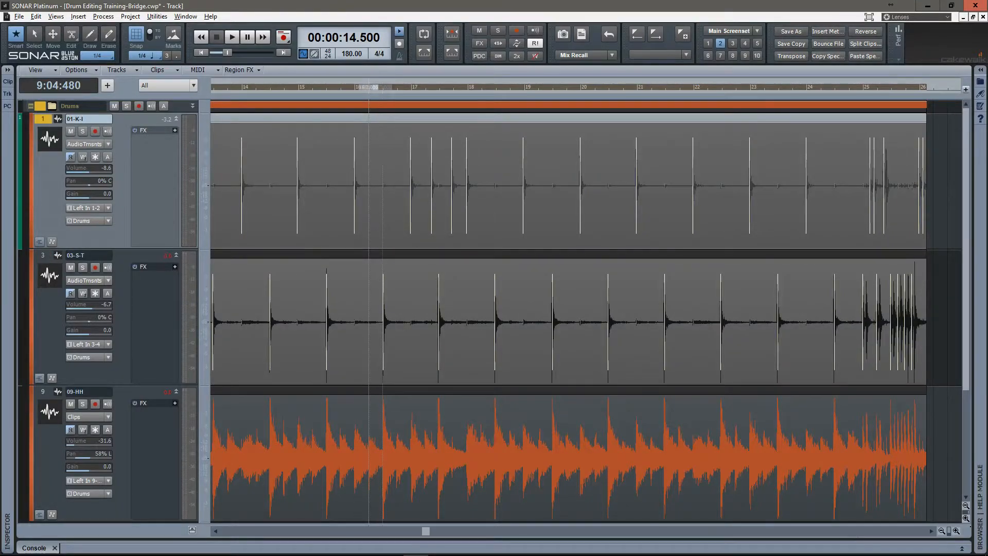
Step: Add the Outro kick clip's transient markers to the AudioSnap pool
right_click(376, 151)
mouse_move(409, 280)
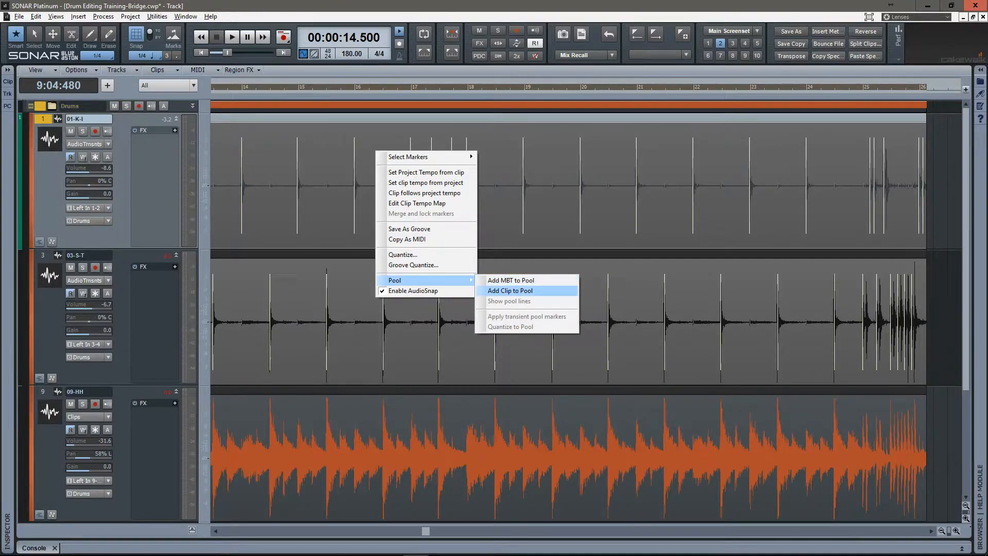
click(510, 290)
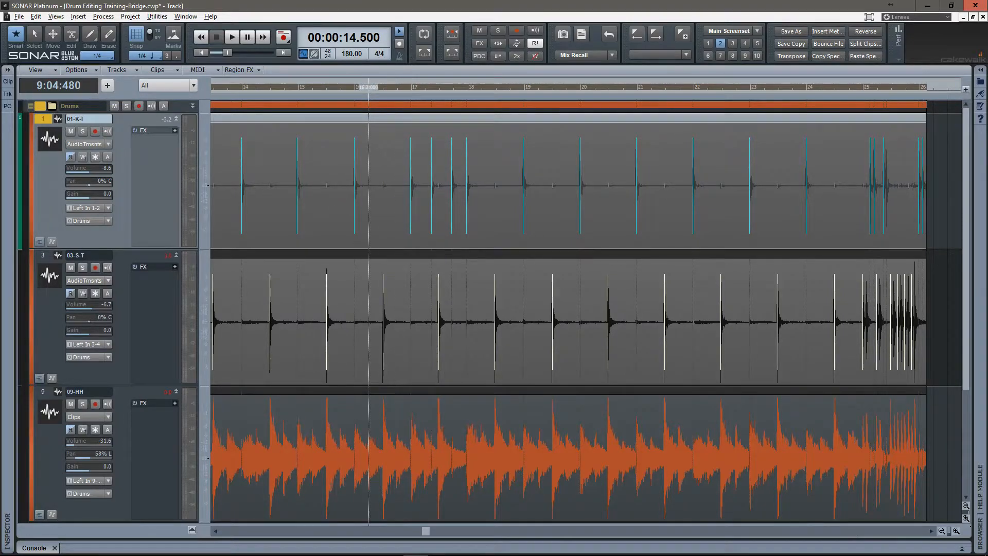
Step: Select the Outro snare clip and add its transient markers to the AudioSnap pool
click(363, 254)
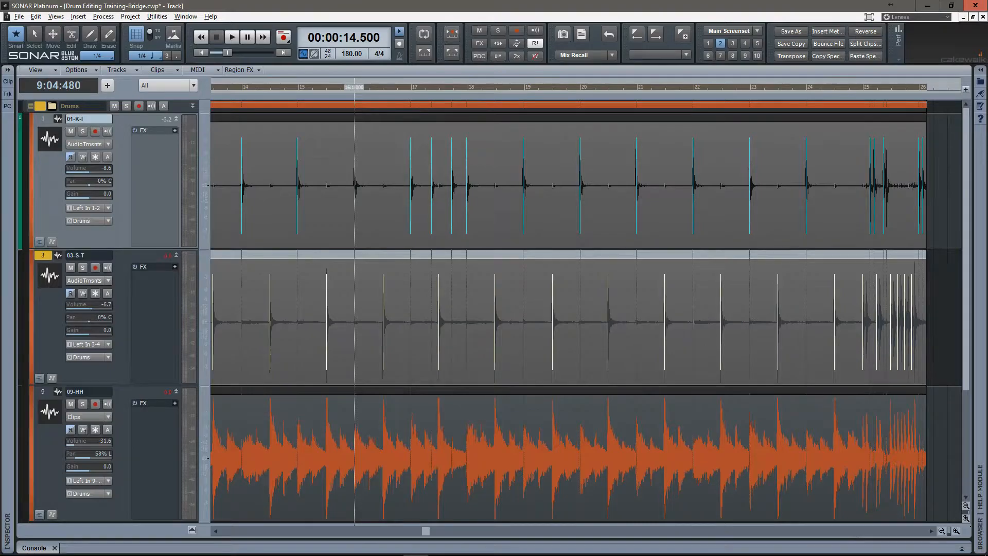
right_click(361, 304)
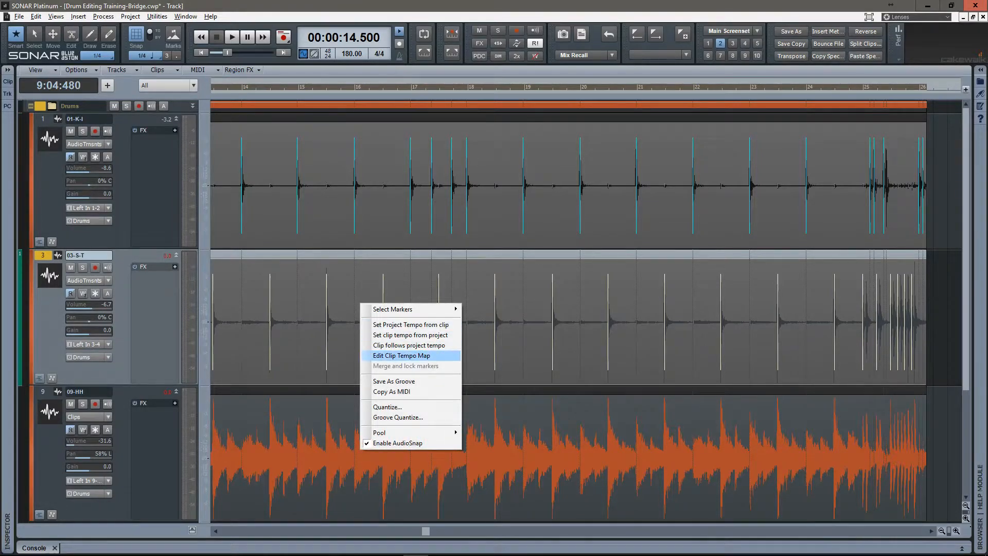
mouse_move(401, 433)
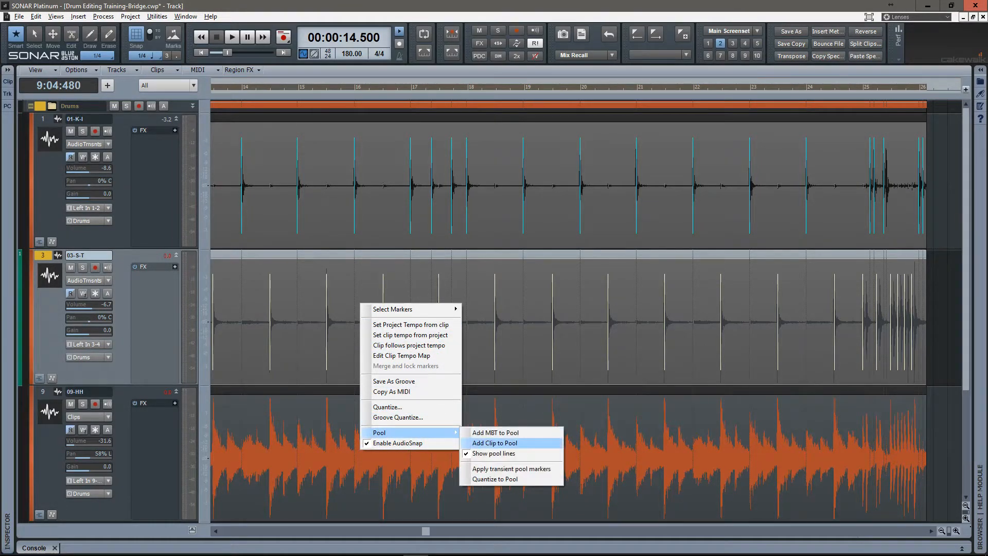
click(494, 443)
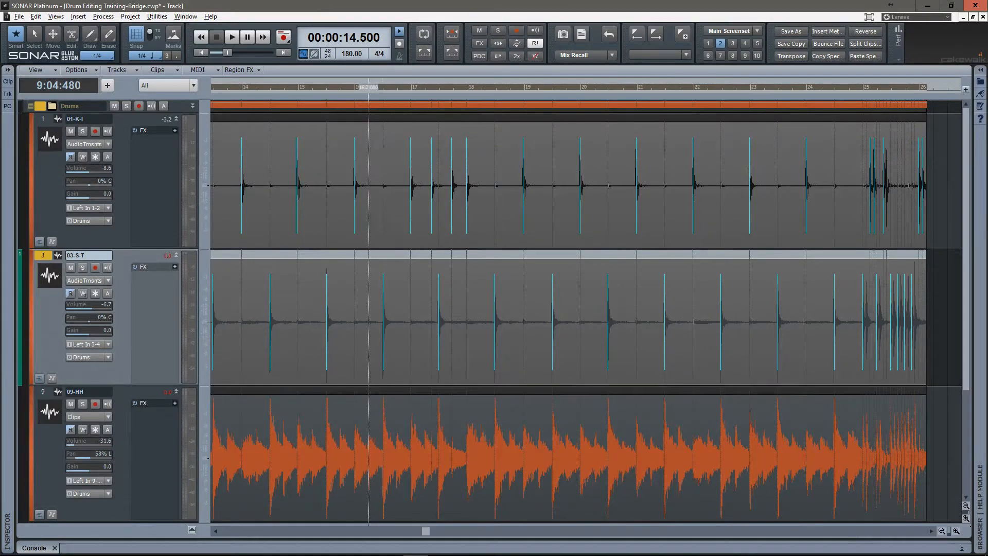
Step: Select the Outro hi-hat clip and show the audio transients on the 09-HH track
click(312, 447)
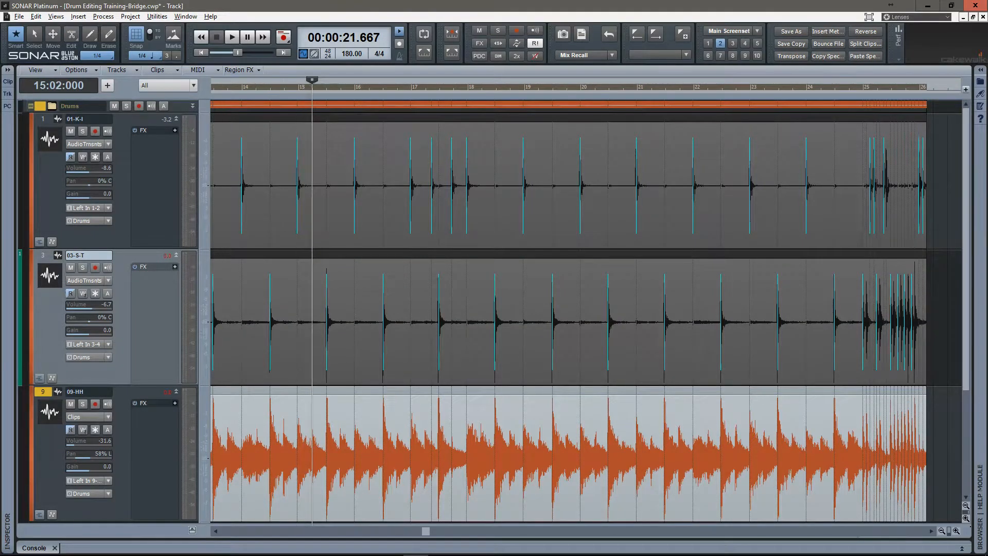
click(108, 417)
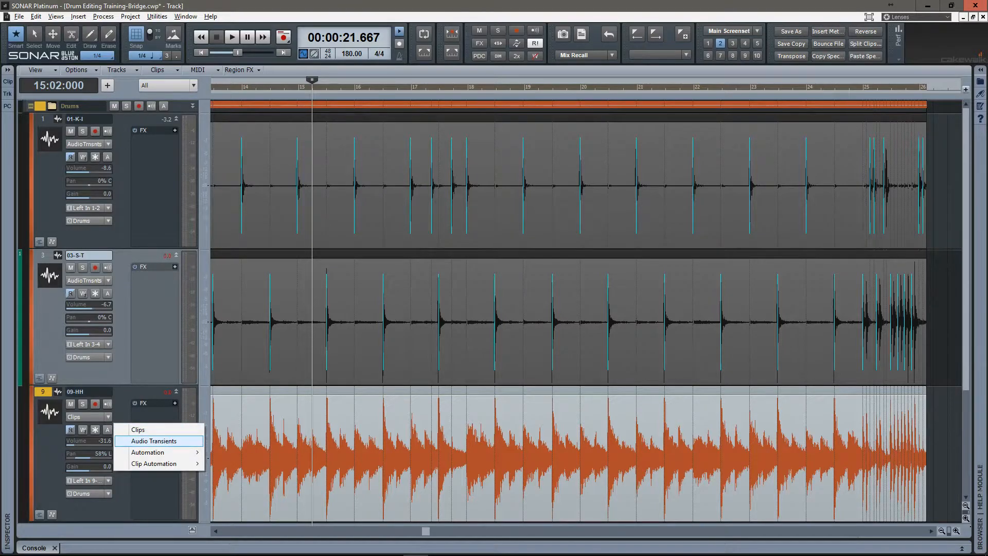
click(154, 441)
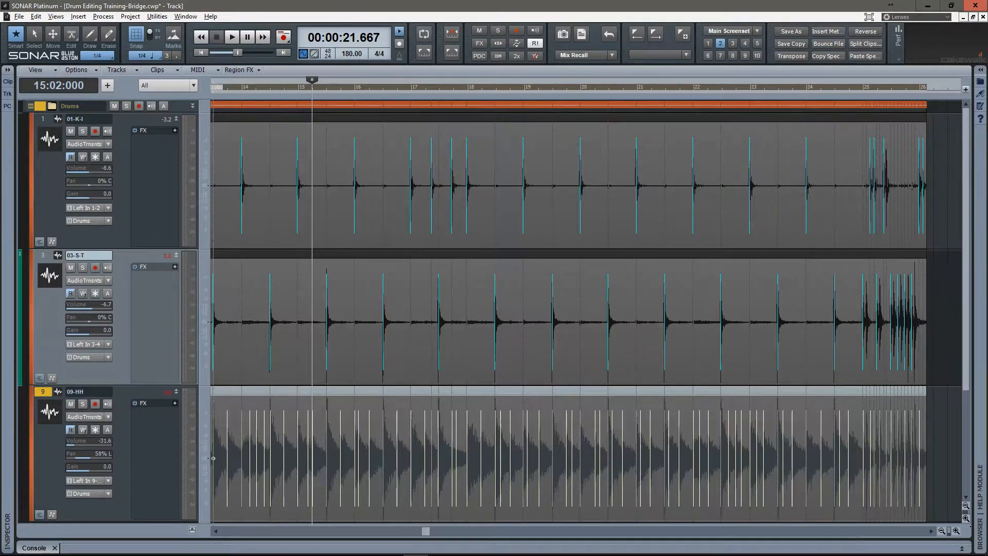
Step: Raise the AudioSnap threshold of the Outro hi-hat clip to 100%, then close the palette
key(a)
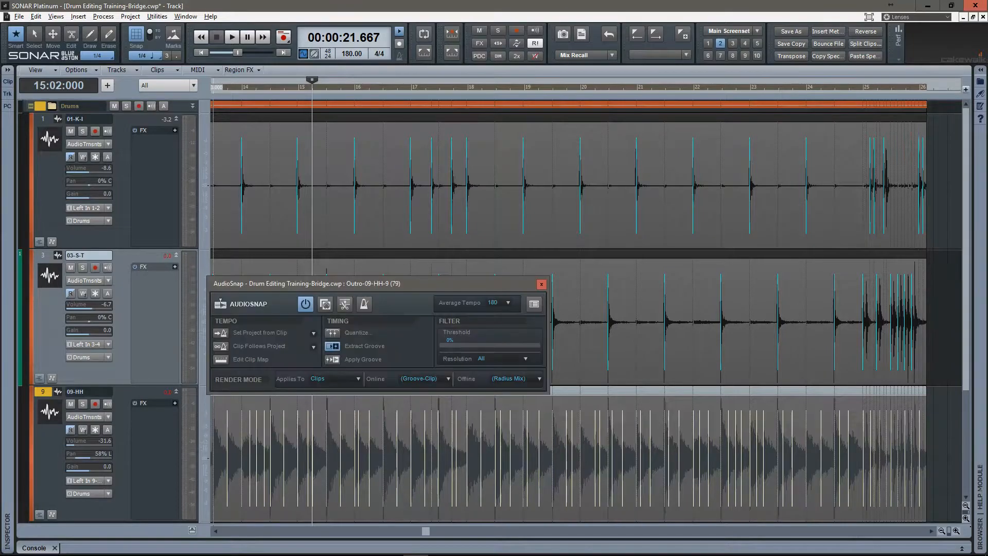
drag(363, 283, 349, 214)
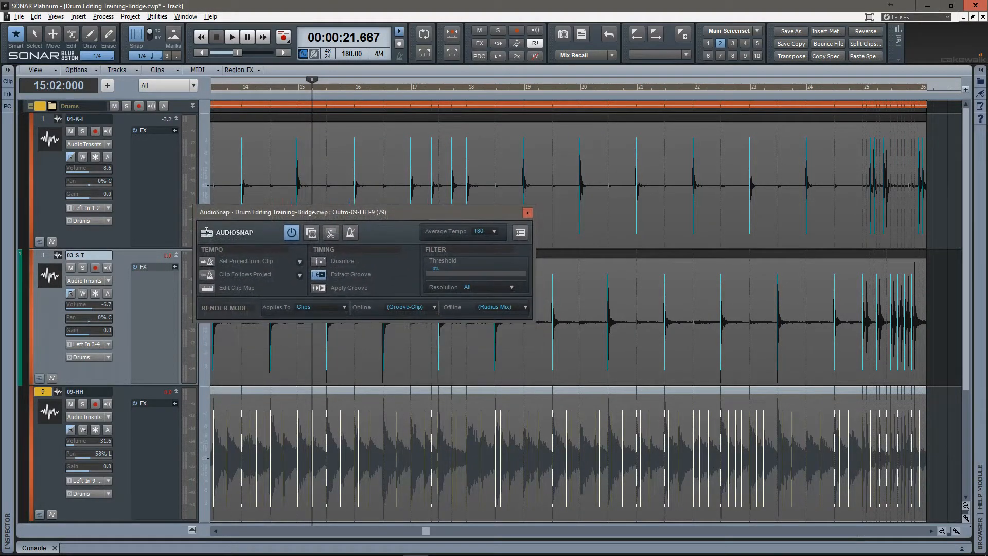
drag(429, 274, 526, 274)
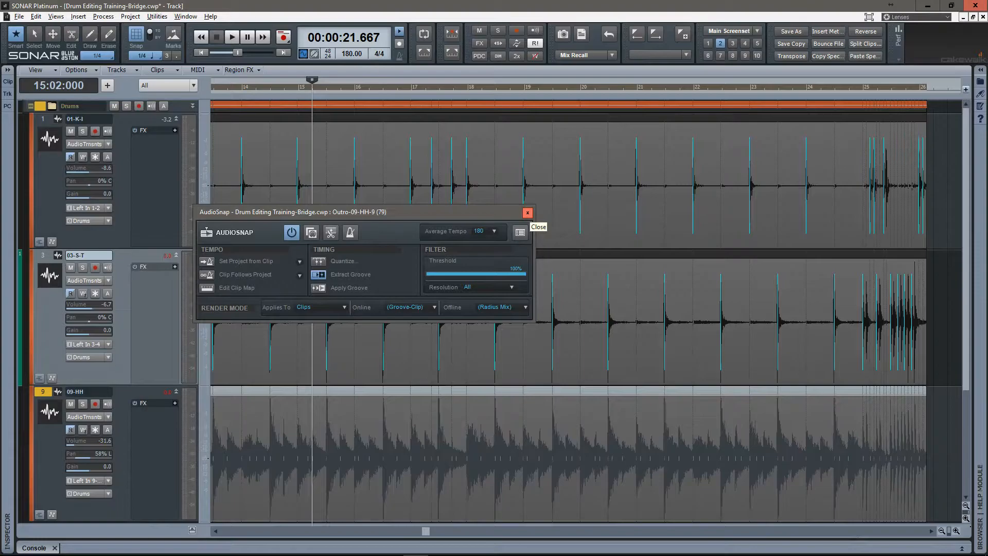
click(528, 213)
Step: Apply the transient pool markers to the Outro hi-hat clip
right_click(307, 427)
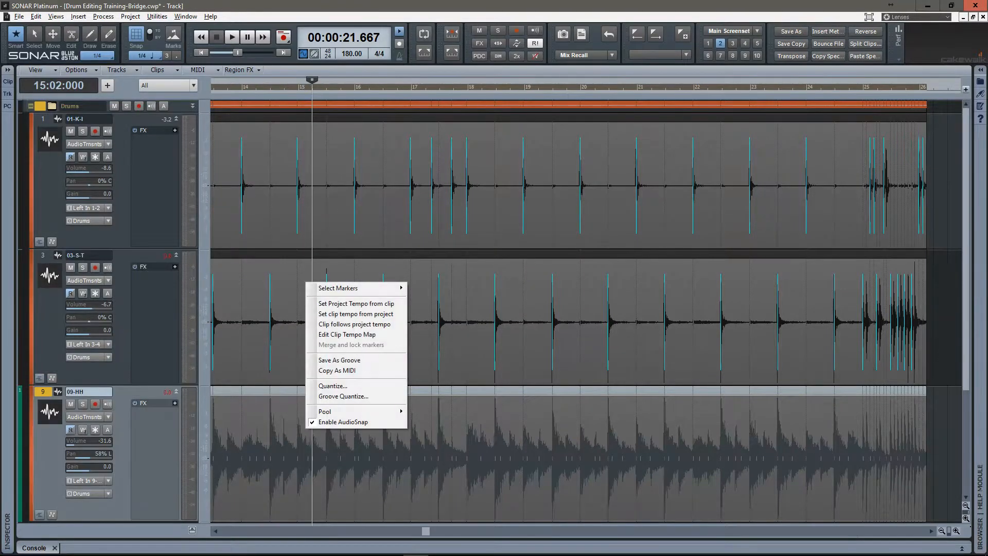
mouse_move(360, 411)
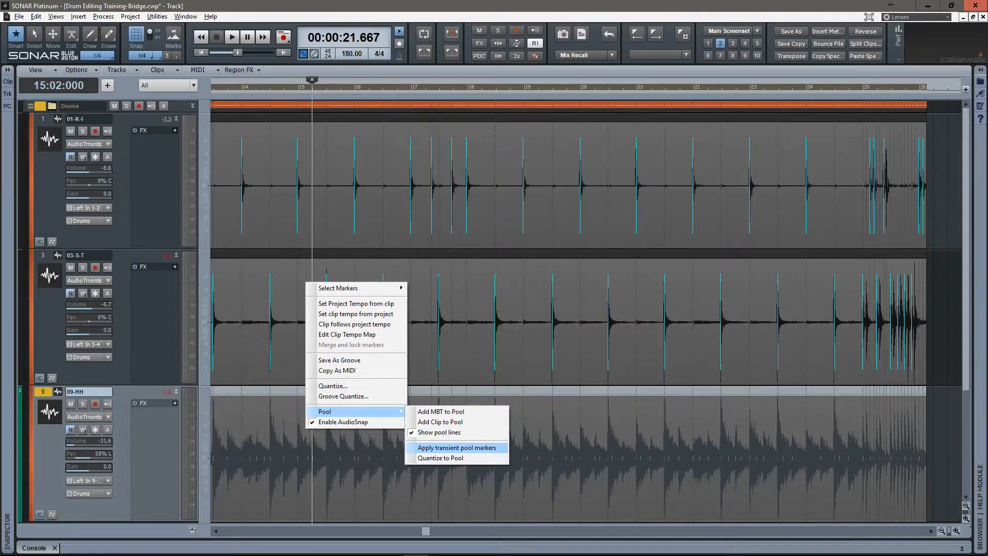
click(457, 448)
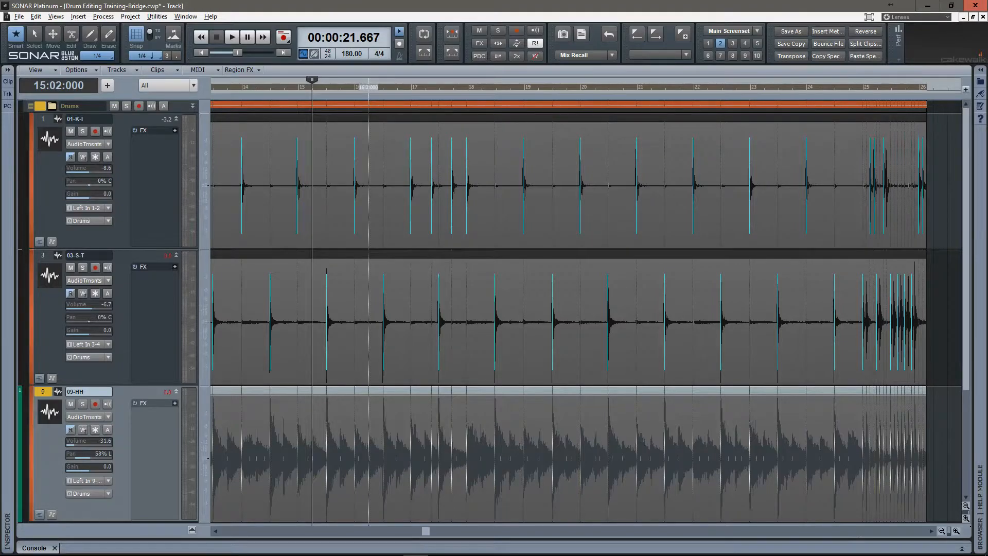
Step: Select the Outro snare clip on the 03-S-T track and remove it from the AudioSnap pool
right_click(363, 361)
mouse_move(412, 490)
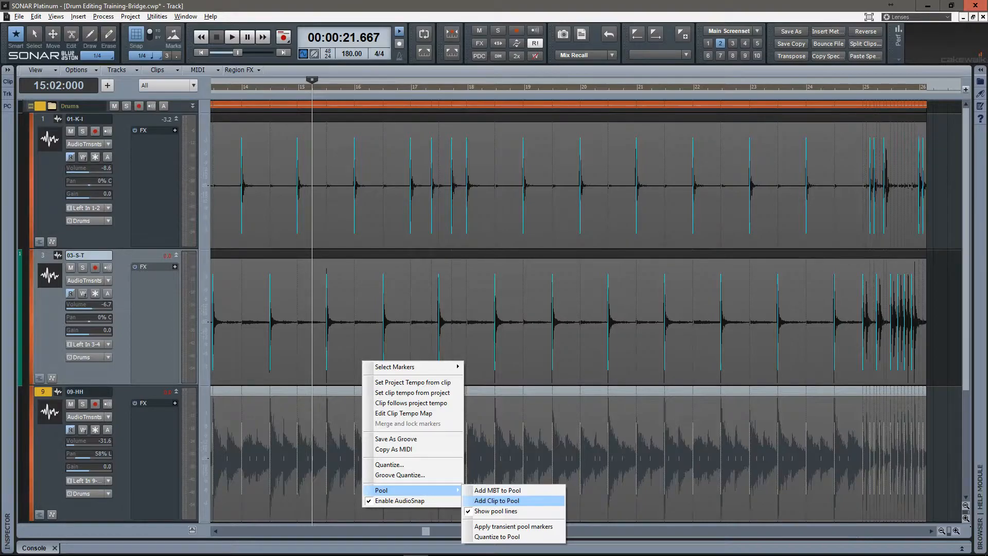
click(365, 322)
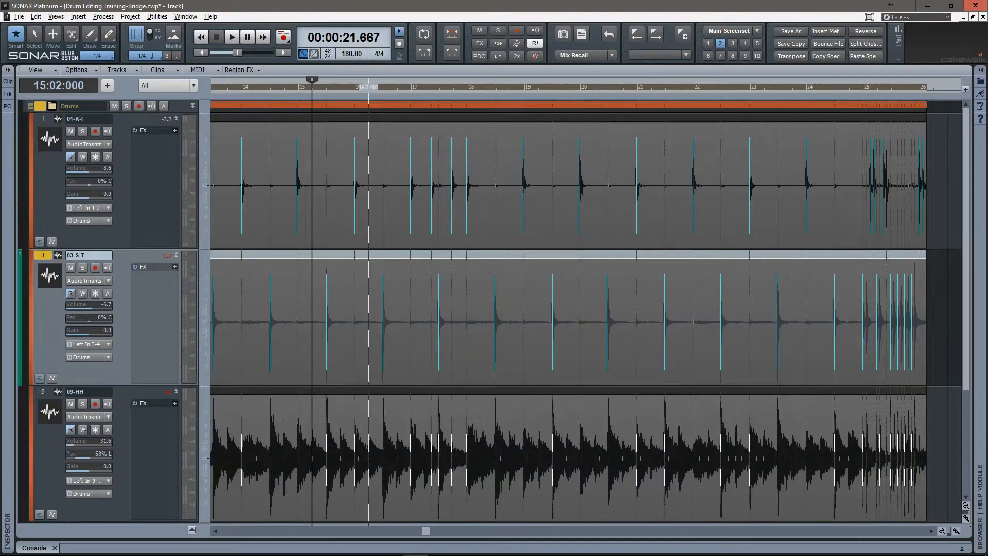
right_click(365, 292)
mouse_move(402, 421)
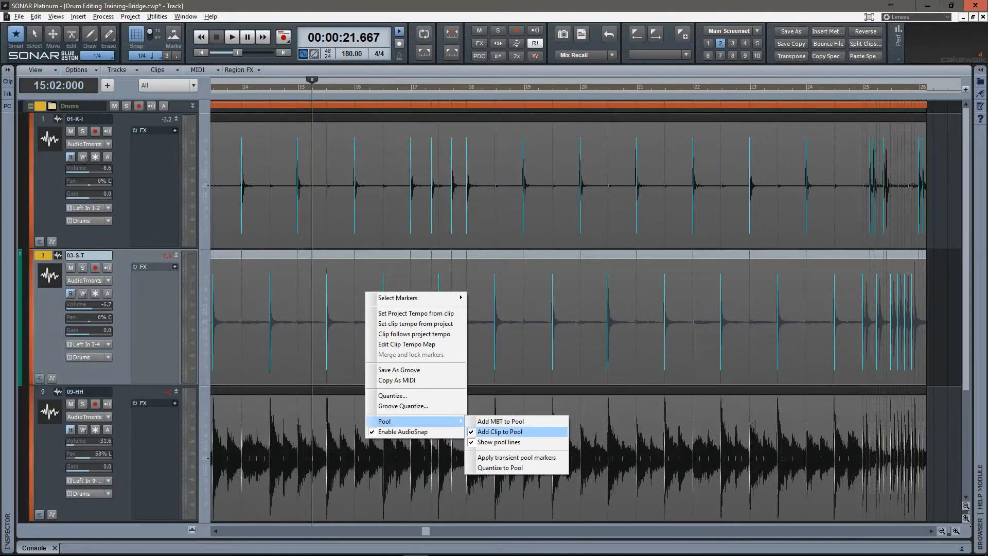
click(499, 432)
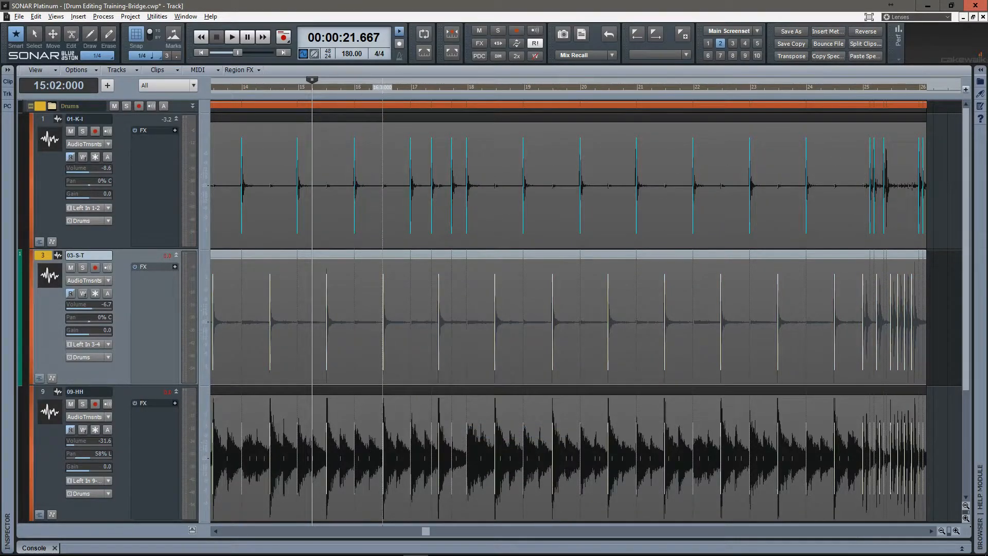
Step: Select the Outro kick clip on the 01-K-I track and remove it from the AudioSnap pool
click(392, 203)
right_click(394, 206)
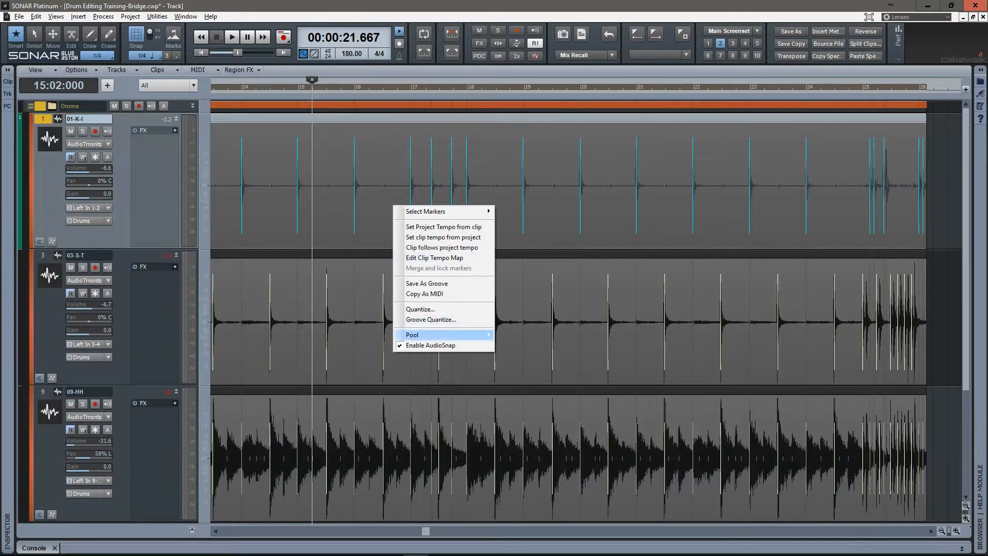
mouse_move(443, 335)
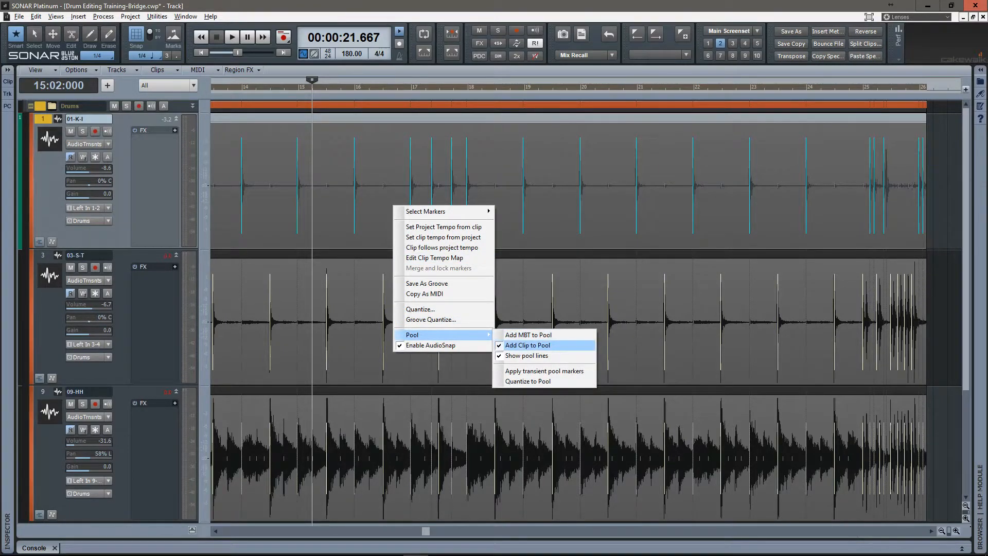
click(528, 345)
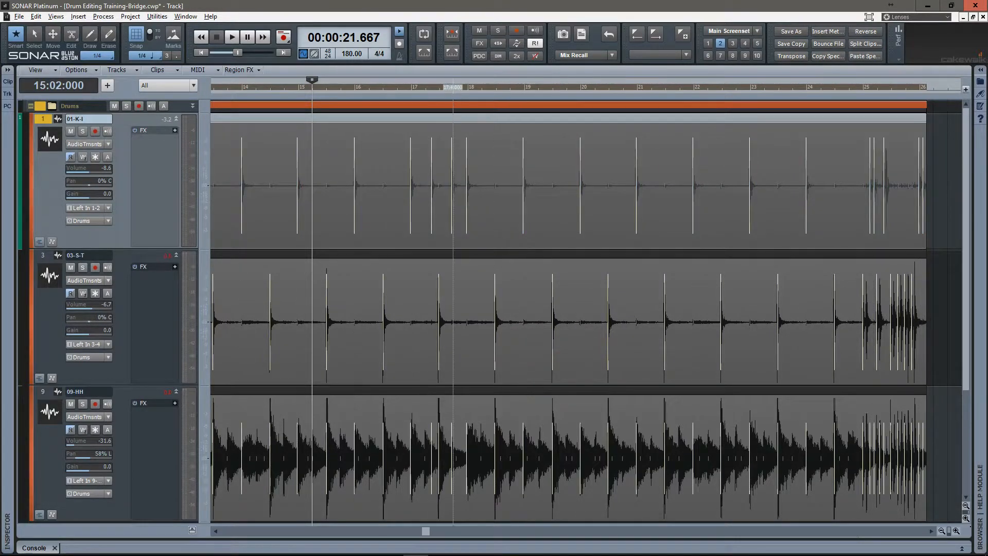
Step: Select the Outro hi-hat clip on the 09-HH track and add its transient markers to the AudioSnap pool
click(350, 415)
right_click(346, 412)
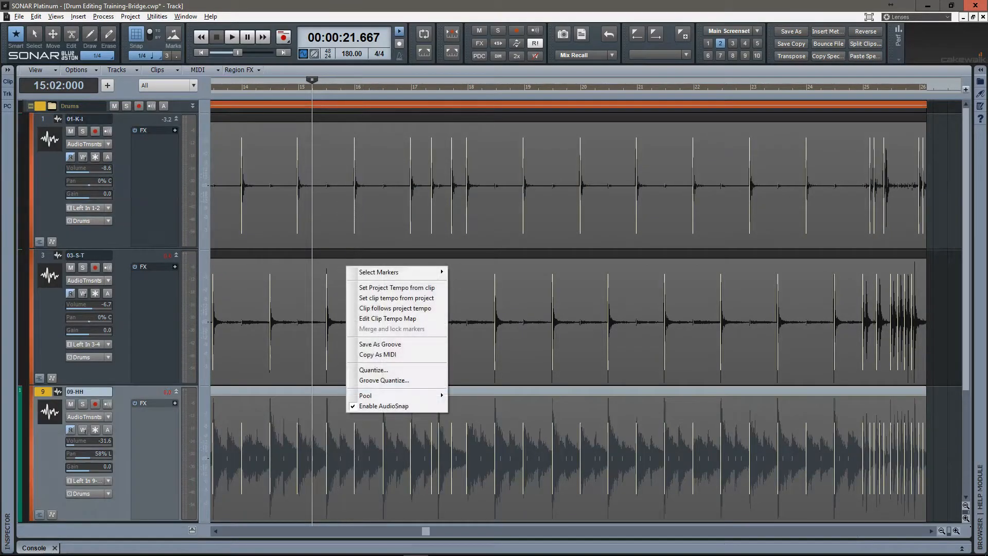
mouse_move(367, 396)
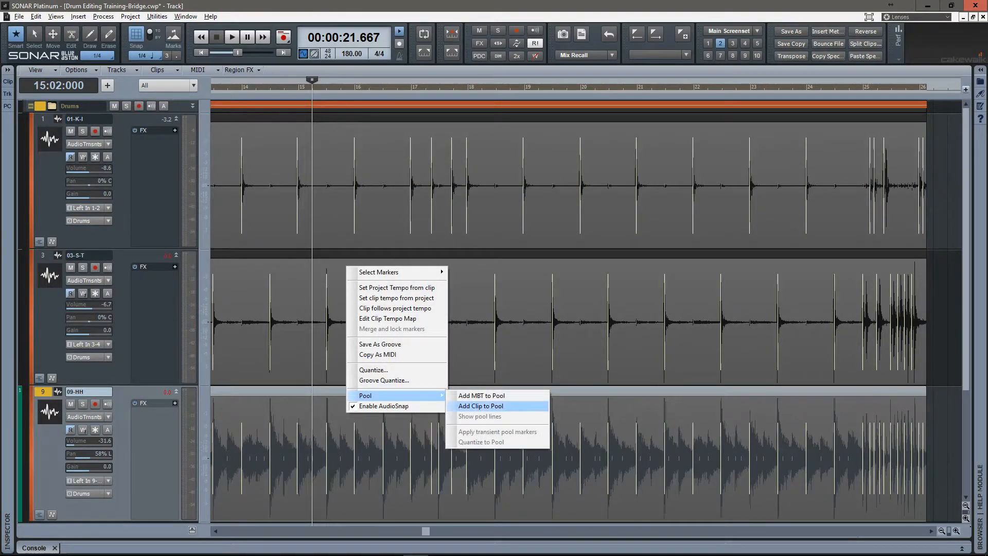
click(482, 406)
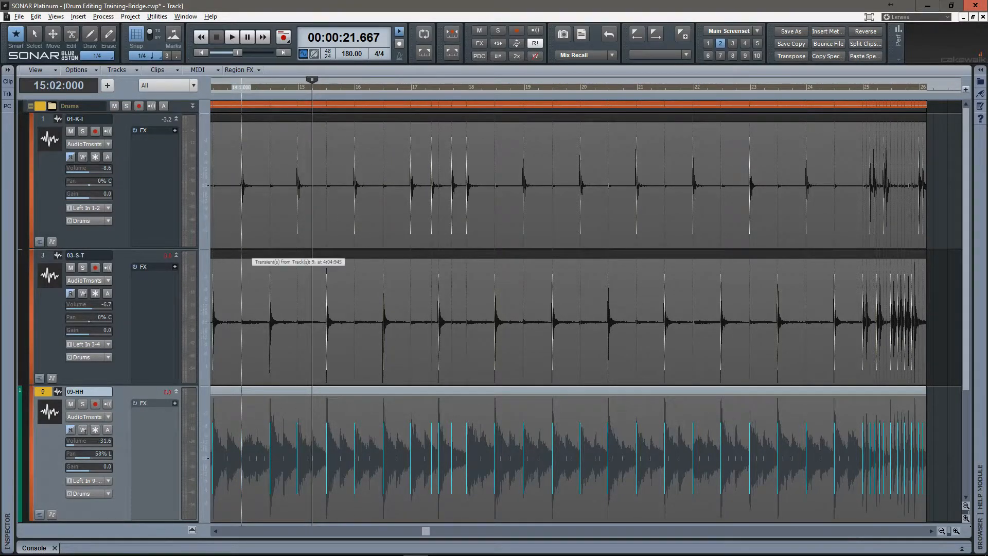
Step: Raise the AudioSnap threshold of the Outro snare and kick clips to 100%, then close the palette
click(228, 255)
key(a)
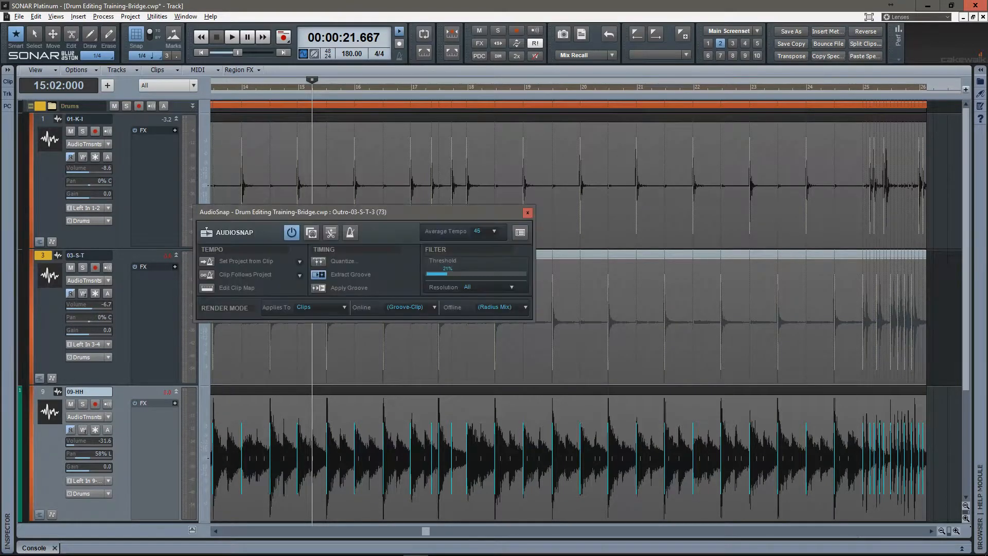
drag(447, 274, 526, 274)
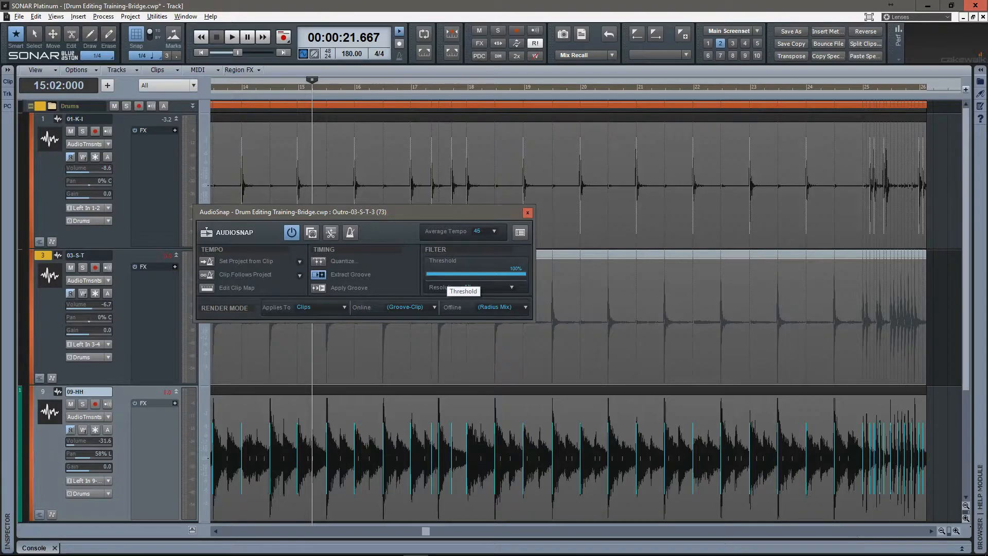
click(480, 118)
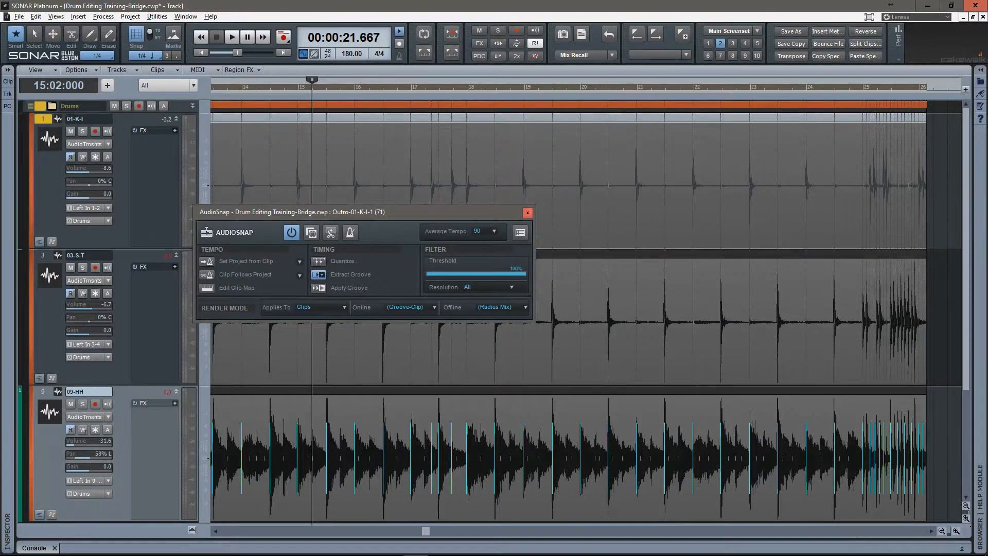
click(528, 211)
click(340, 254)
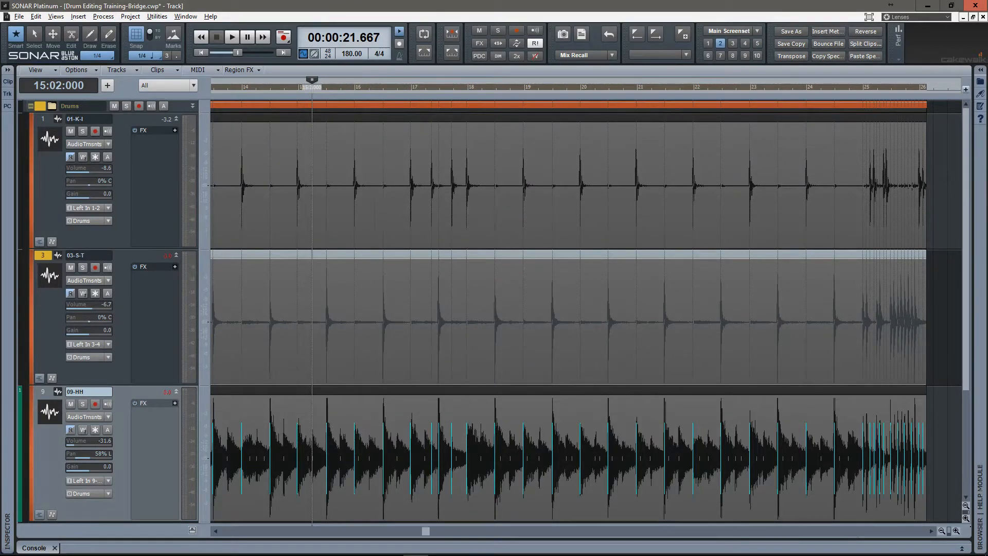
Step: Switch to screenset 1, fit all the drum tracks in view and select the Outro clips across all of them
key(1)
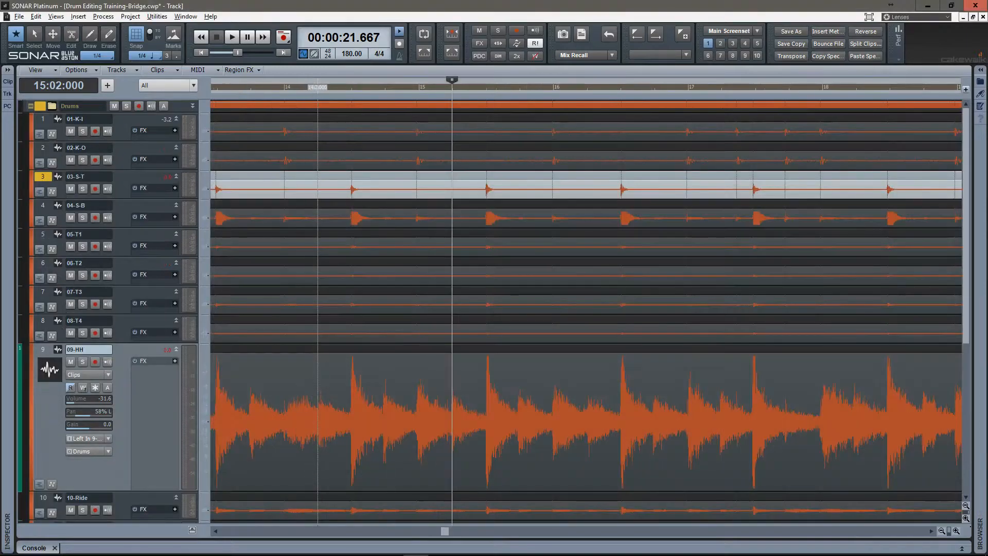
key(f)
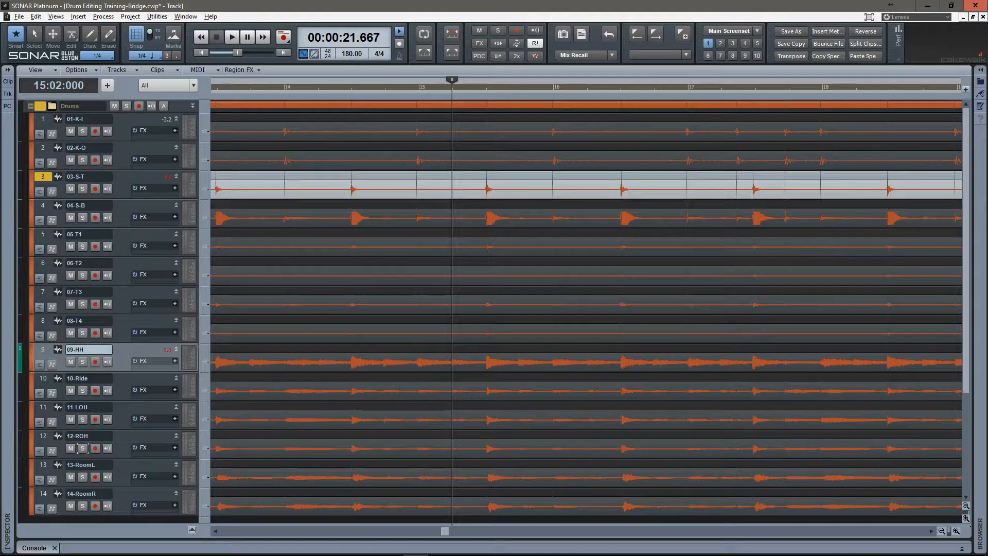
drag(239, 130, 284, 506)
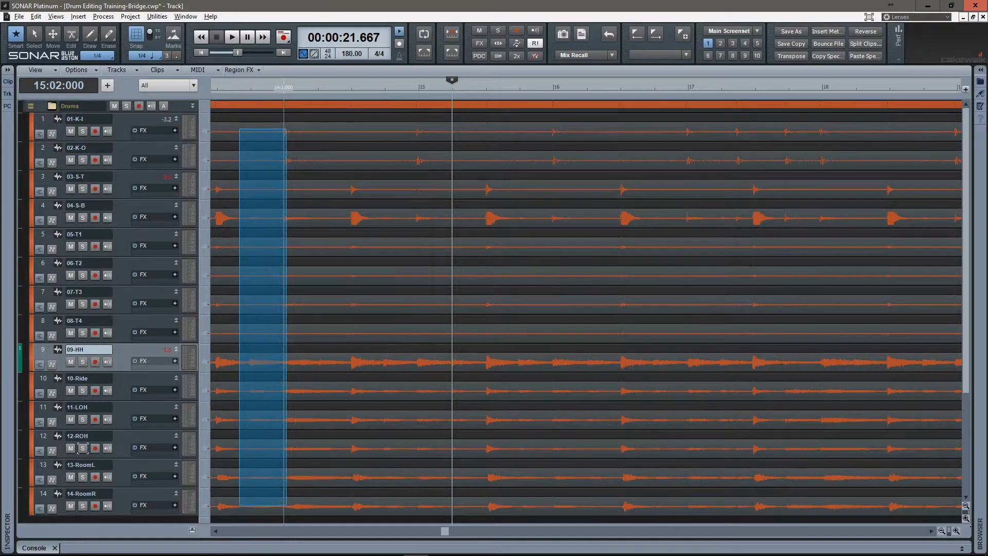
key(ctrl+a)
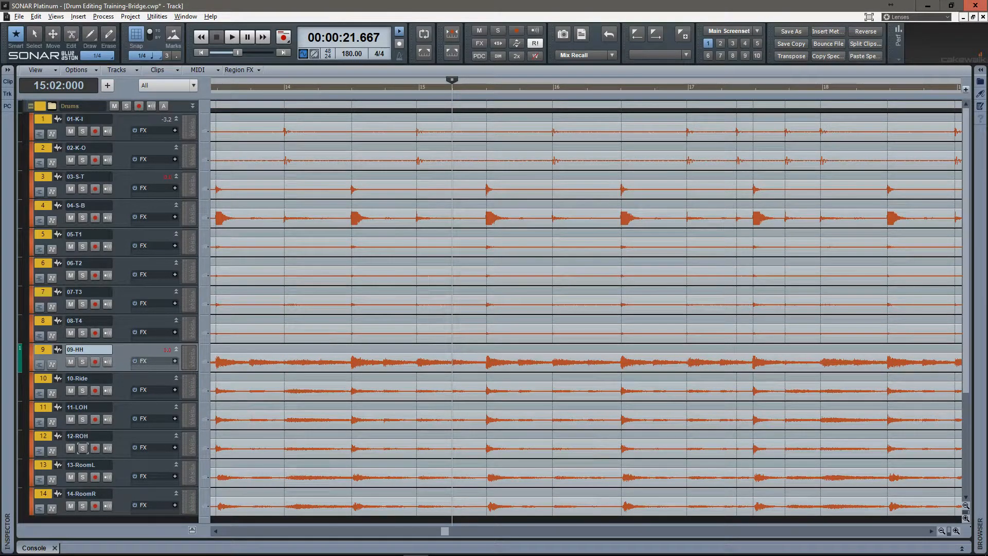
Step: Enlarge the 01-K-I track and show the audio transients on all selected drum tracks
drag(103, 141, 103, 208)
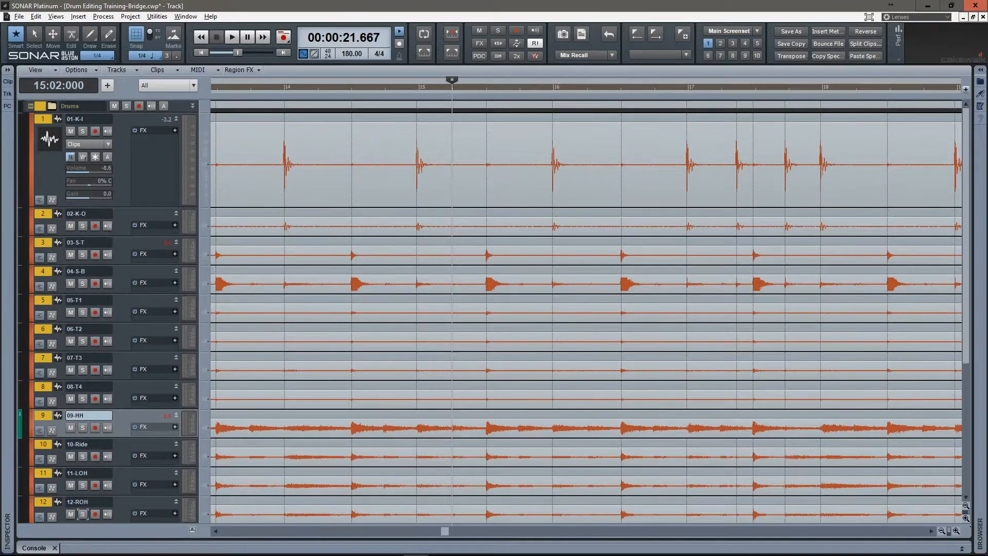
click(107, 143)
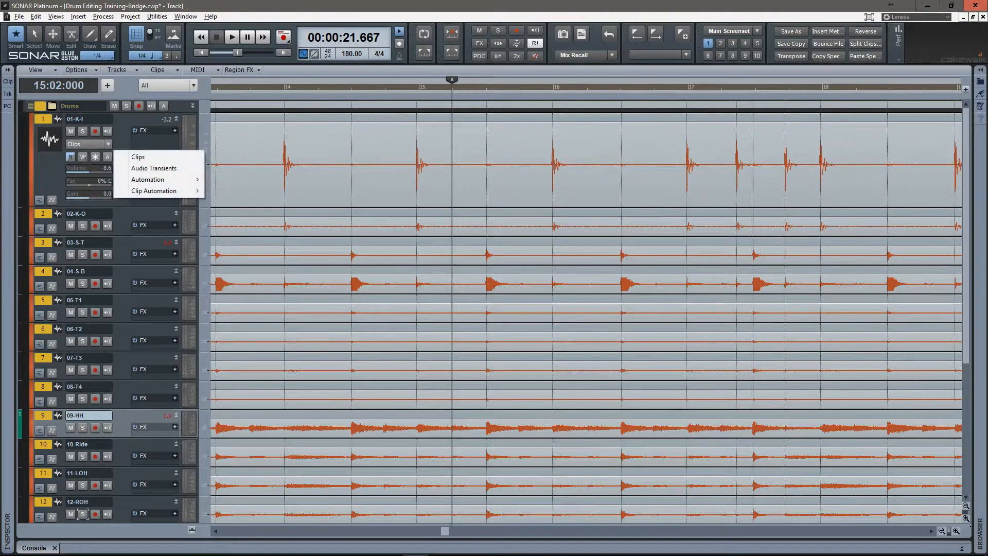
click(154, 168)
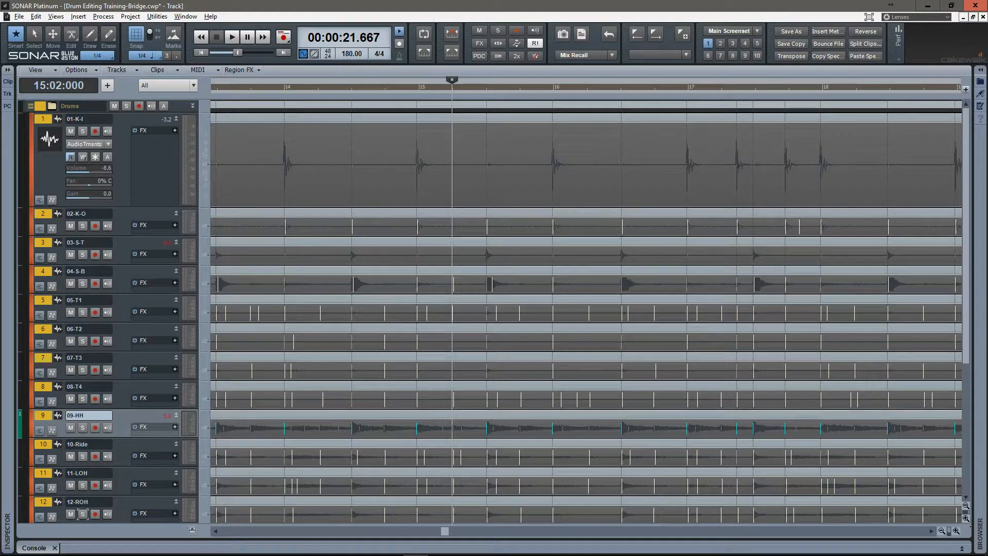
click(43, 214)
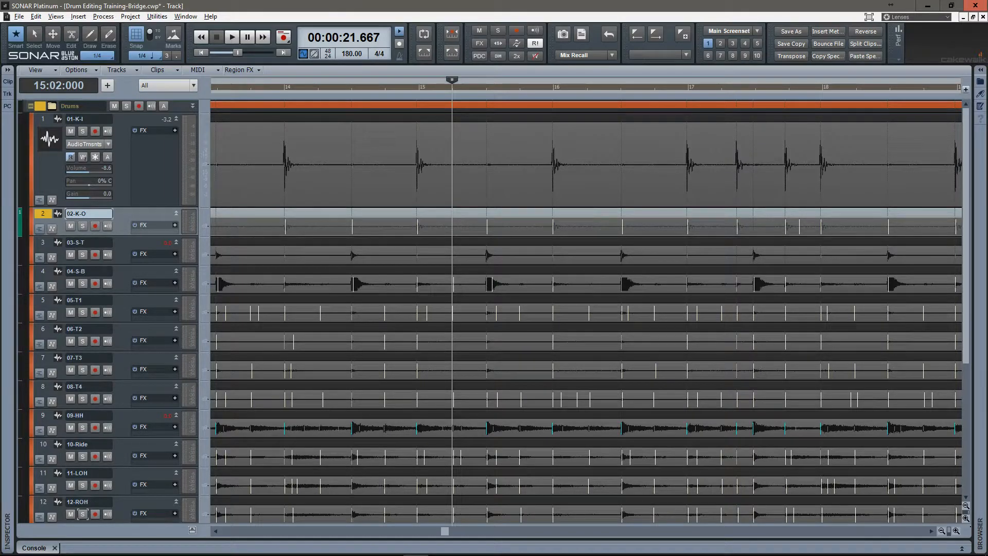
ctrl+click(43, 271)
ctrl+click(43, 300)
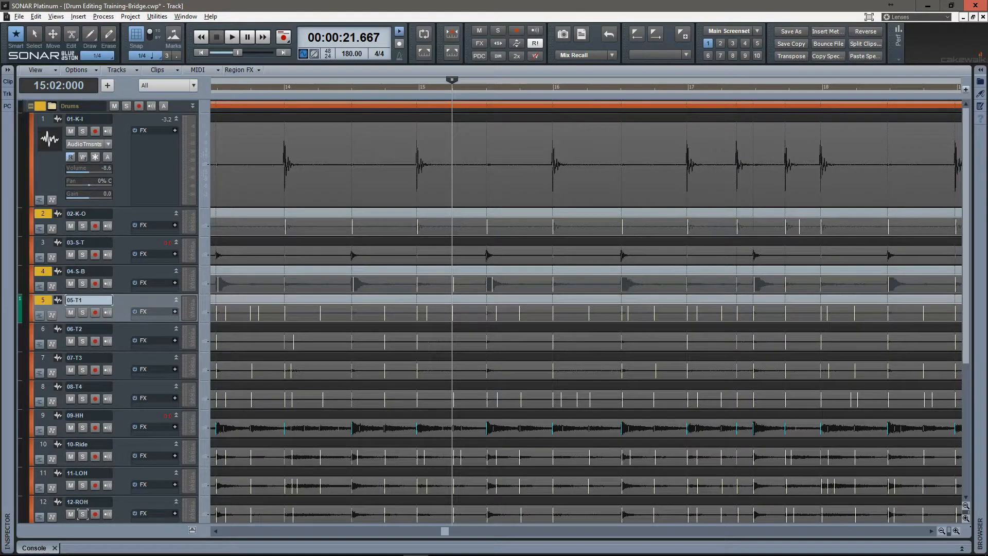
ctrl+click(43, 329)
ctrl+click(42, 358)
ctrl+click(43, 387)
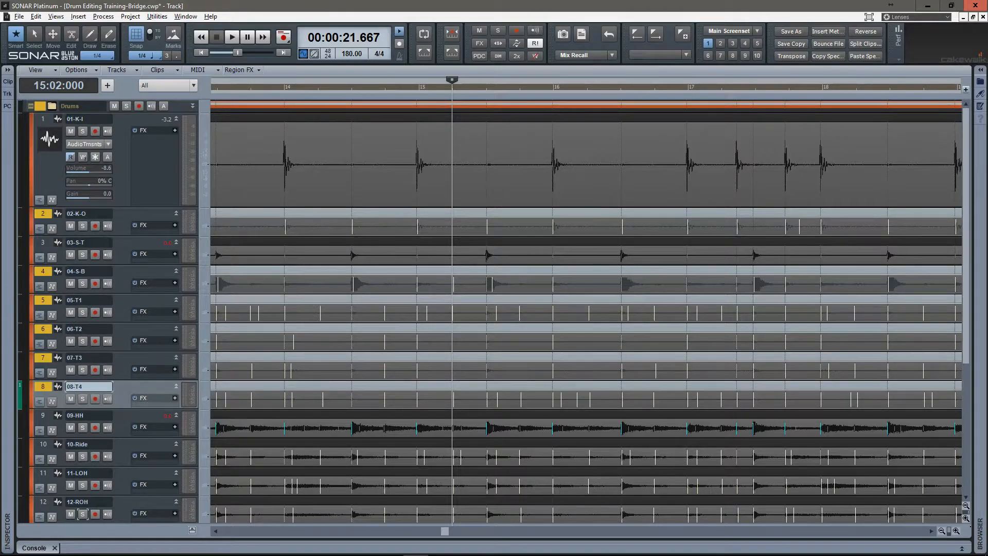
ctrl+click(42, 415)
ctrl+click(42, 444)
ctrl+click(43, 473)
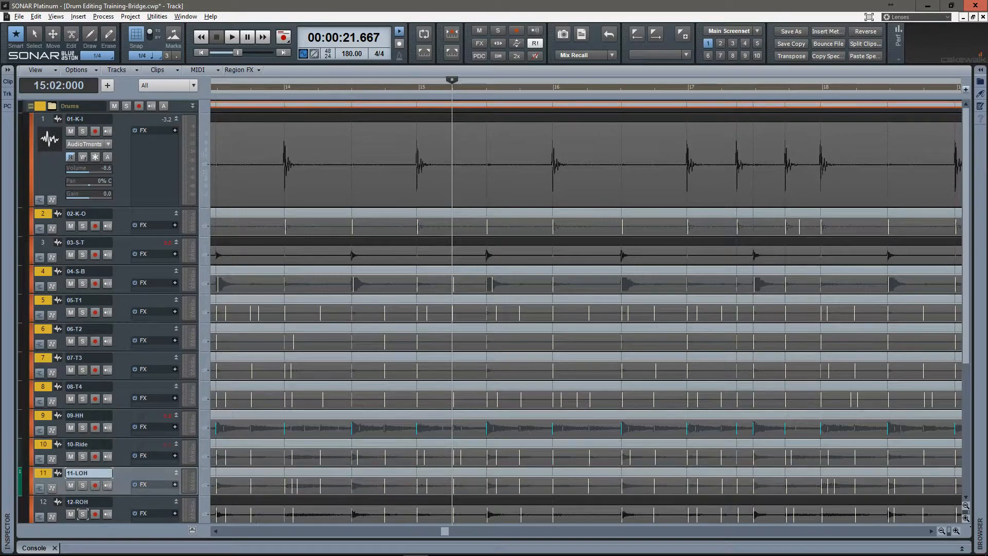
ctrl+click(43, 502)
scroll(283, 412, down, 3)
scroll(284, 412, up, 3)
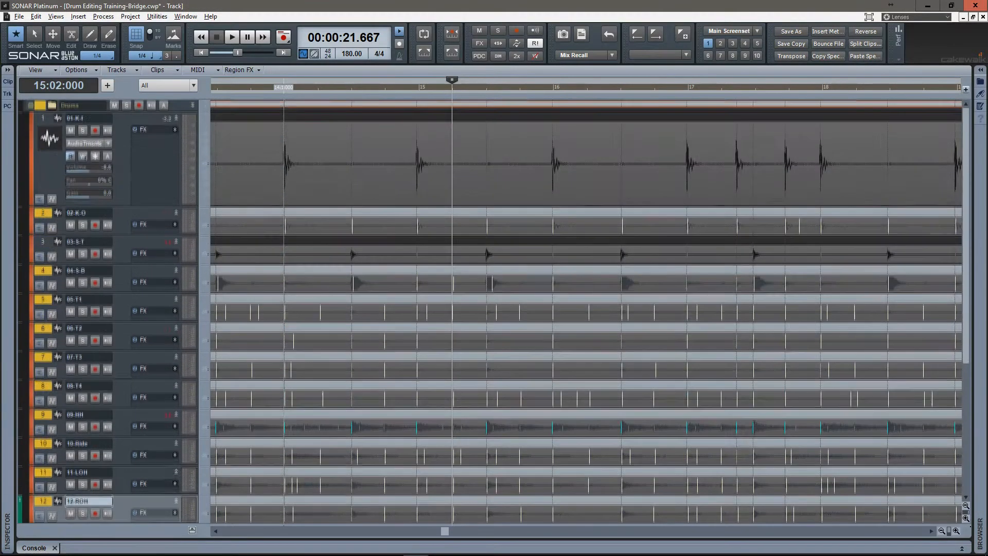
click(42, 213)
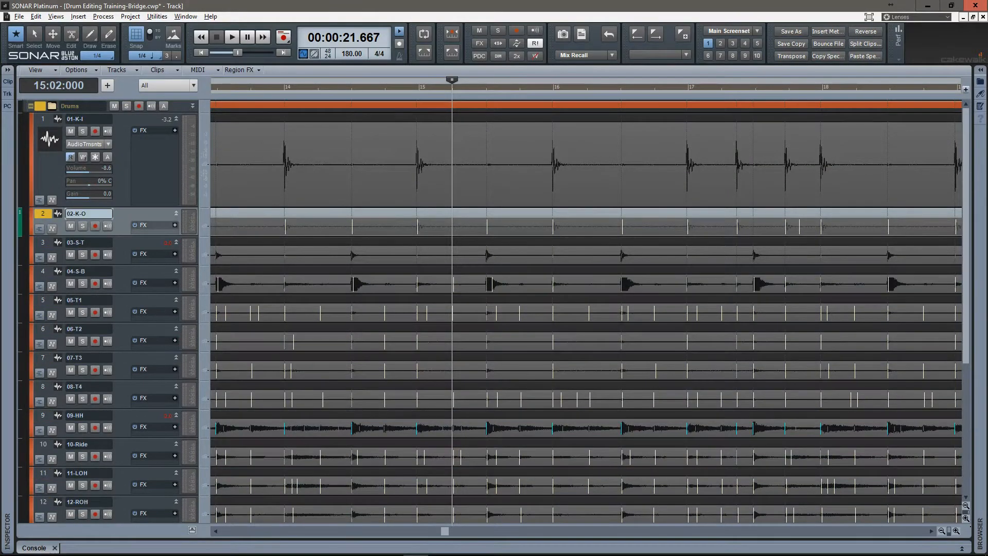
Step: Select the Outro clips on all drum tracks except 01-K-I, 03-S-T and 09-HH, and raise their AudioSnap threshold to 100%
drag(272, 173, 292, 346)
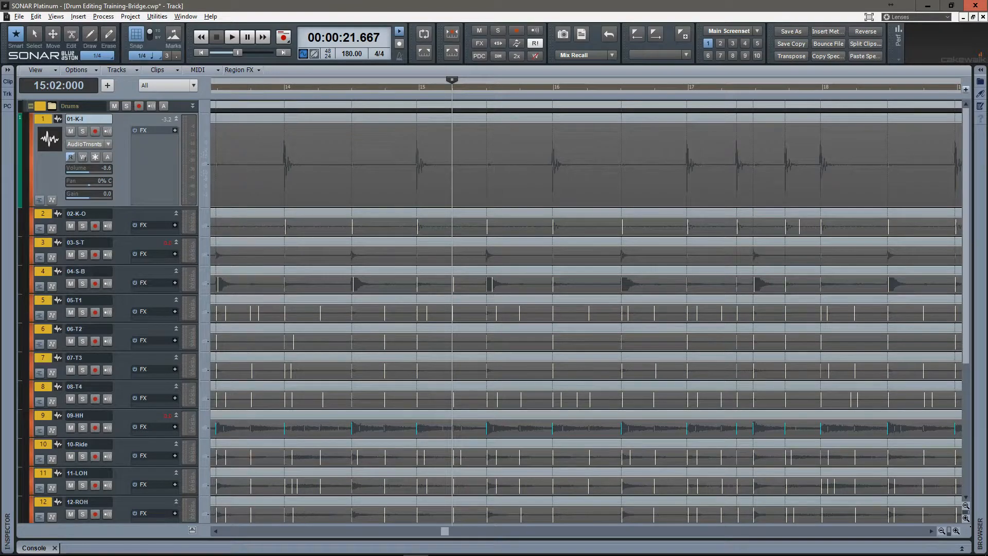
ctrl+click(43, 119)
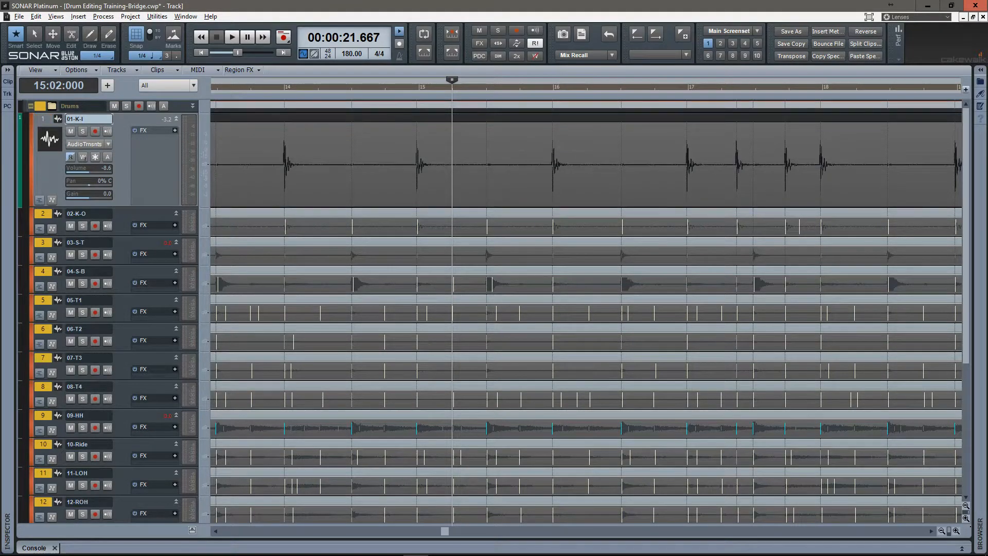
ctrl+click(43, 119)
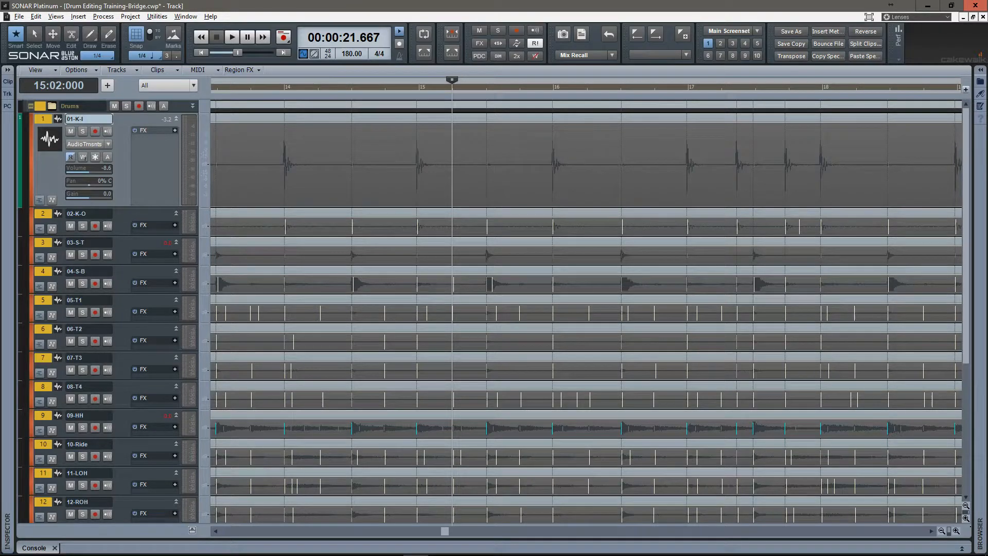
ctrl+click(42, 119)
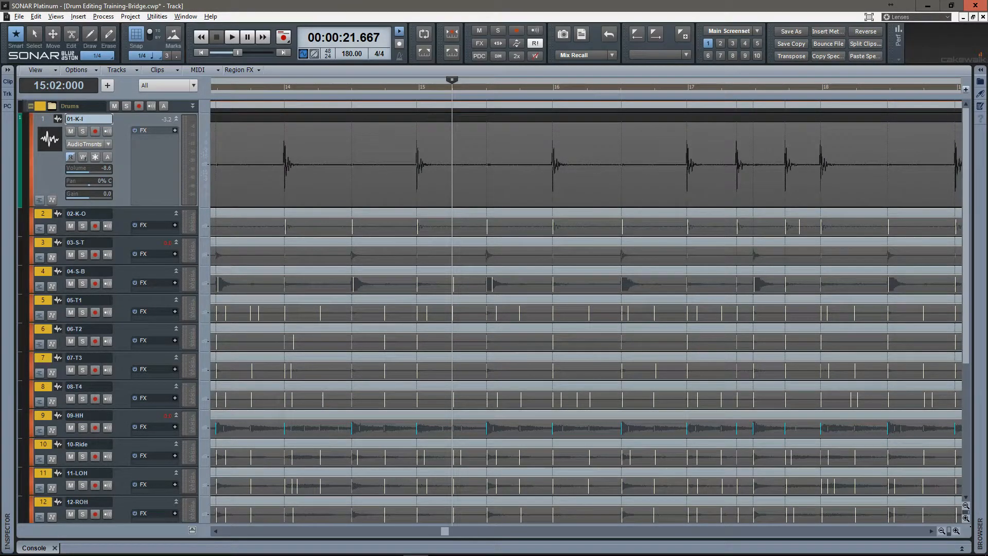
ctrl+click(43, 243)
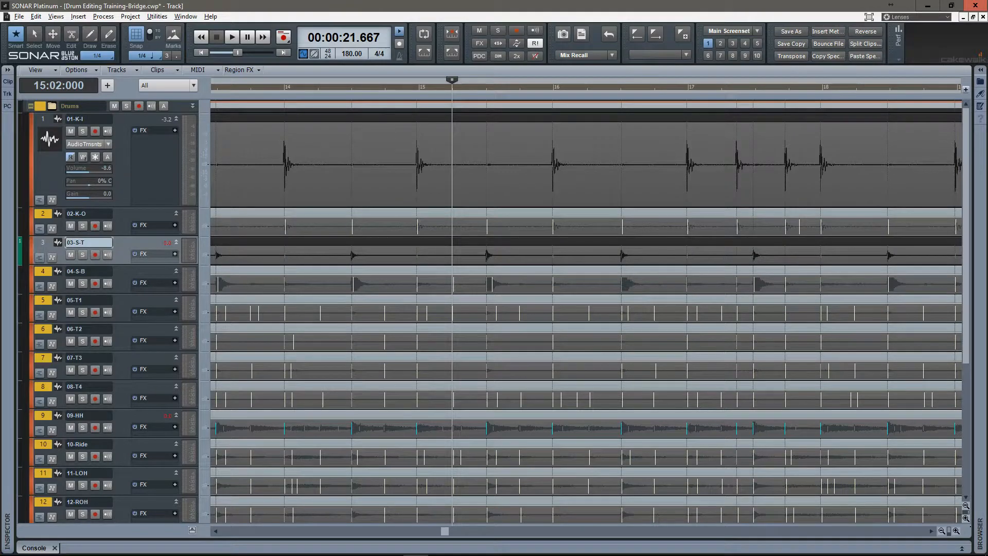
ctrl+click(43, 416)
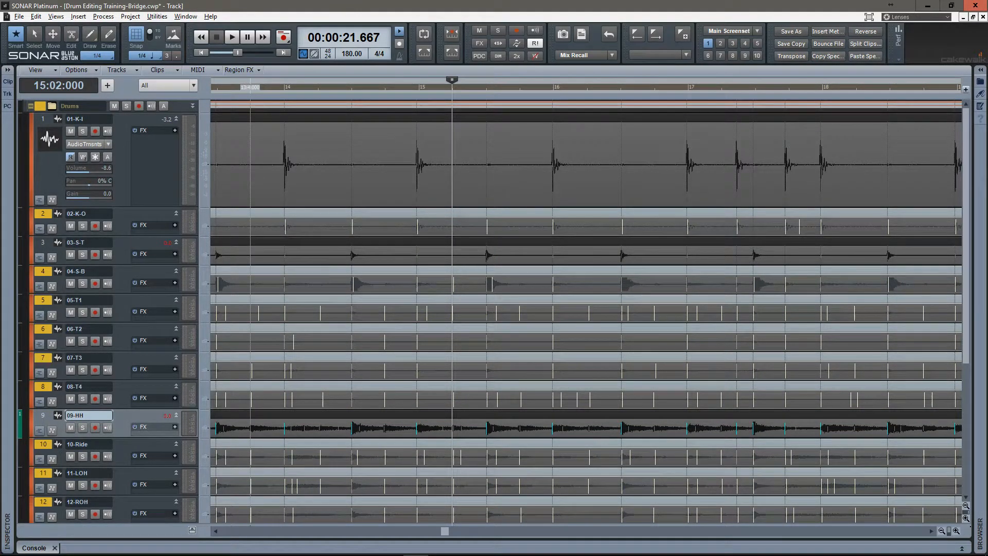
key(a)
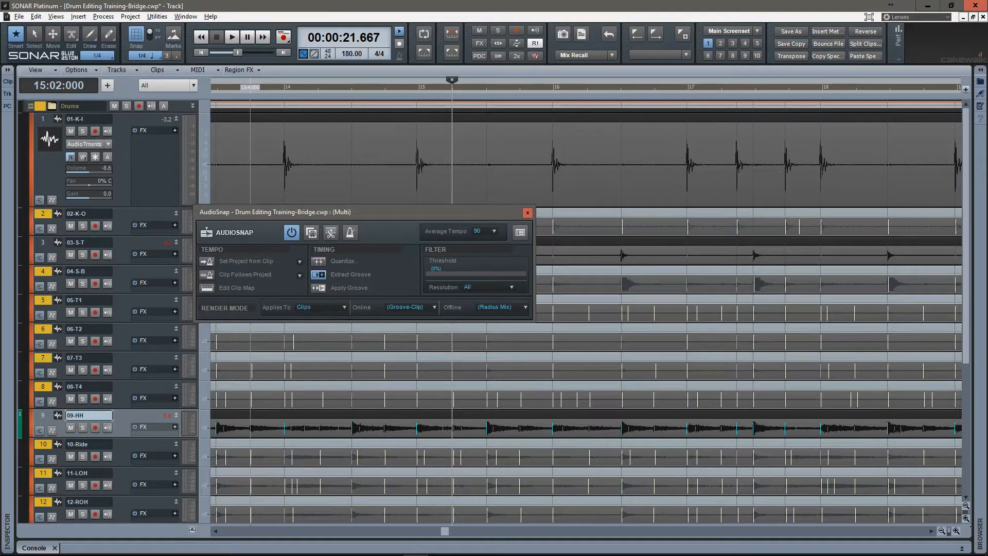
drag(433, 274, 527, 274)
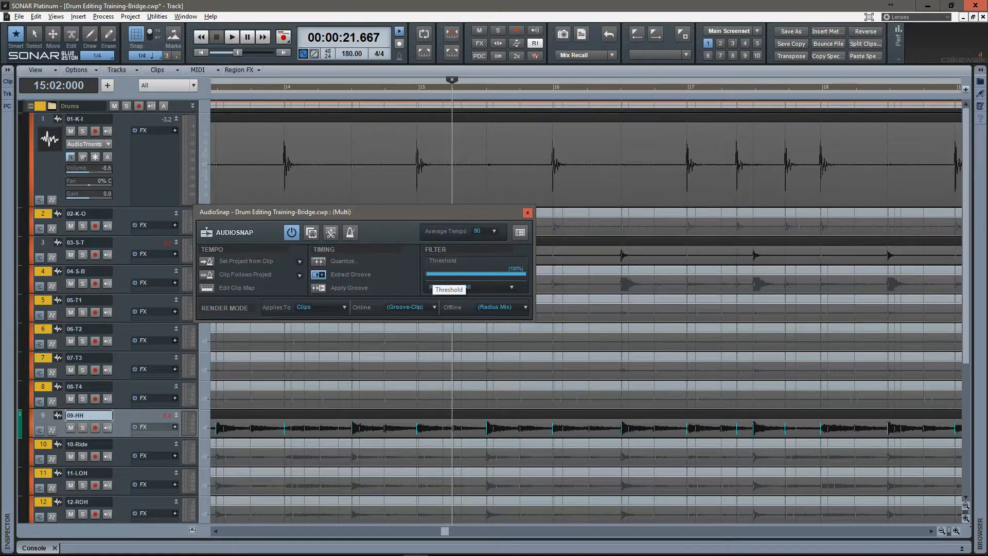
Step: Close the AudioSnap palette, enlarge the 09-HH track and select its Outro clip
click(528, 213)
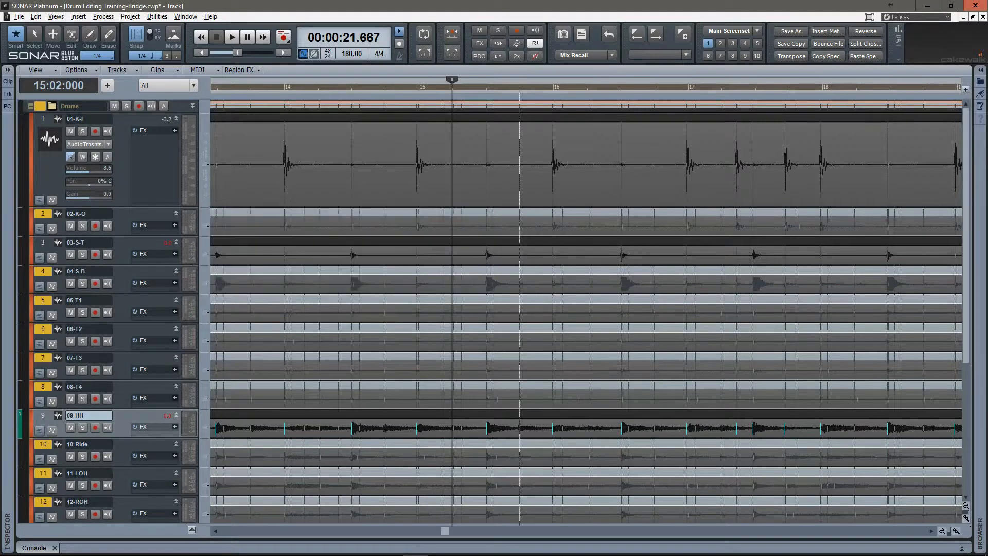
click(303, 213)
drag(103, 438, 103, 494)
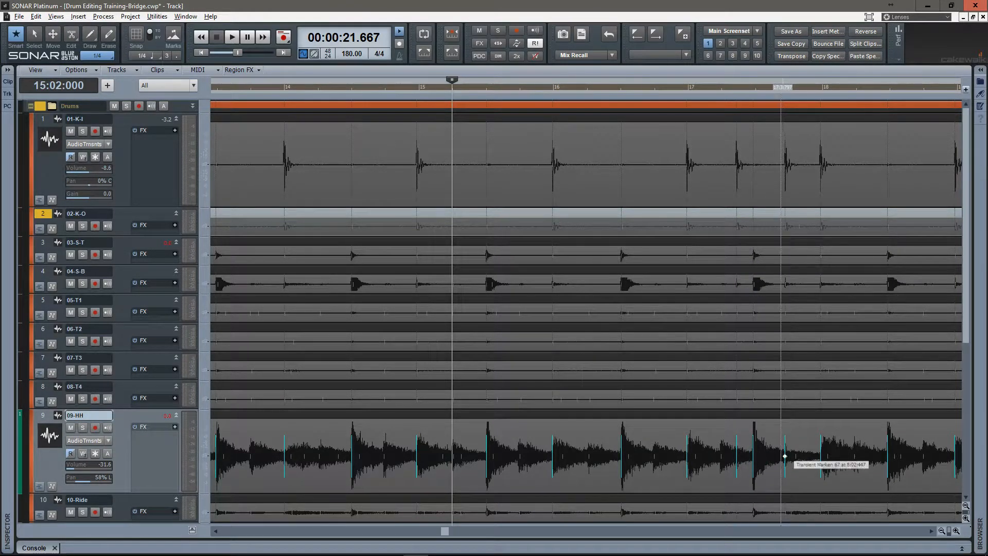
click(318, 414)
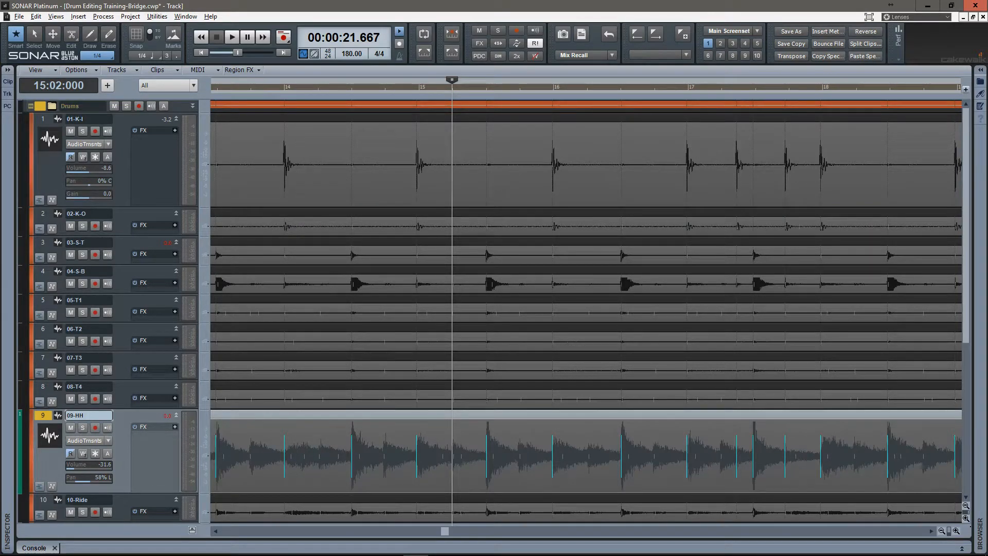
Step: Select the clips on all drum tracks except 09-HH and apply the AudioSnap pool's transient markers to them
key(ctrl+a)
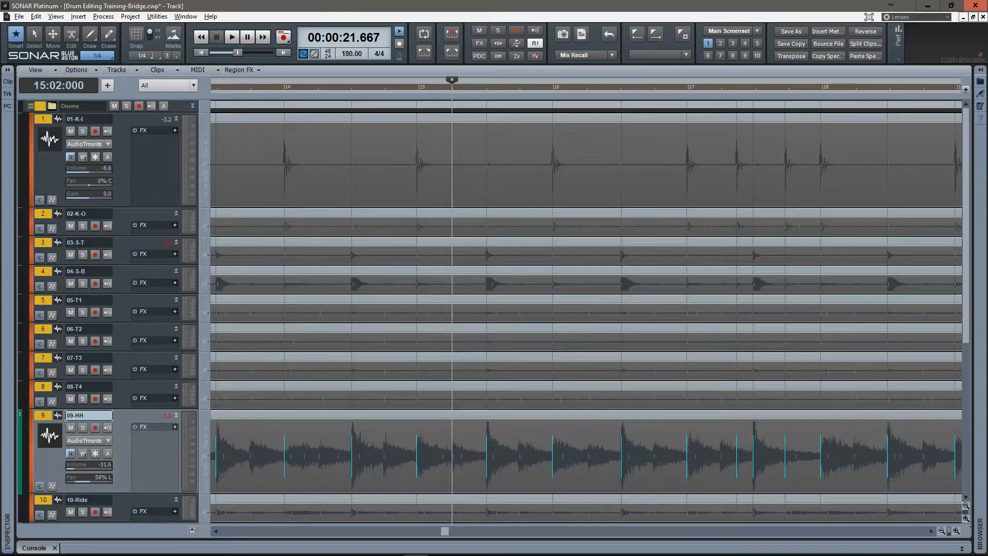
mouse_move(348, 154)
mouse_down()
mouse_move(341, 399)
mouse_move(357, 524)
mouse_move(355, 206)
mouse_move(390, 108)
mouse_up()
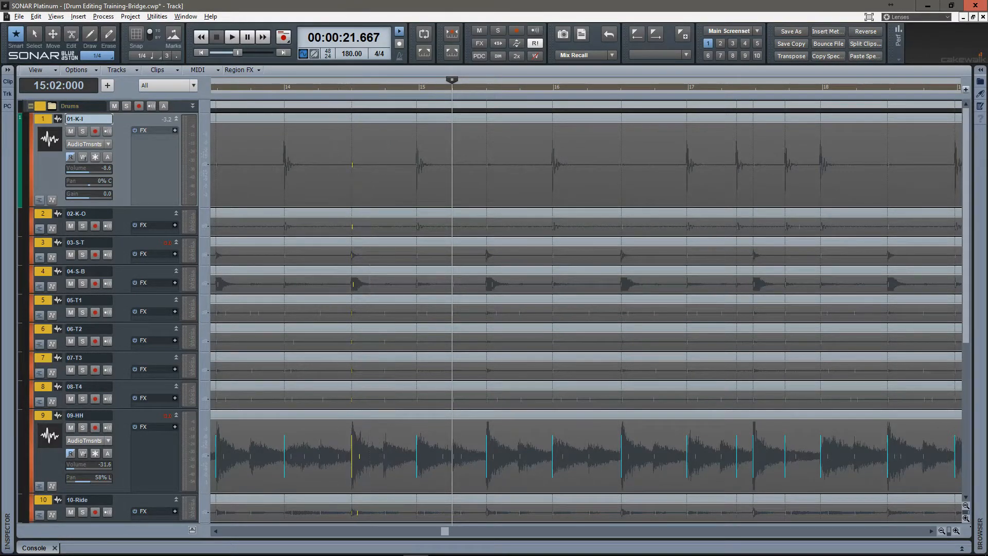
ctrl+click(42, 415)
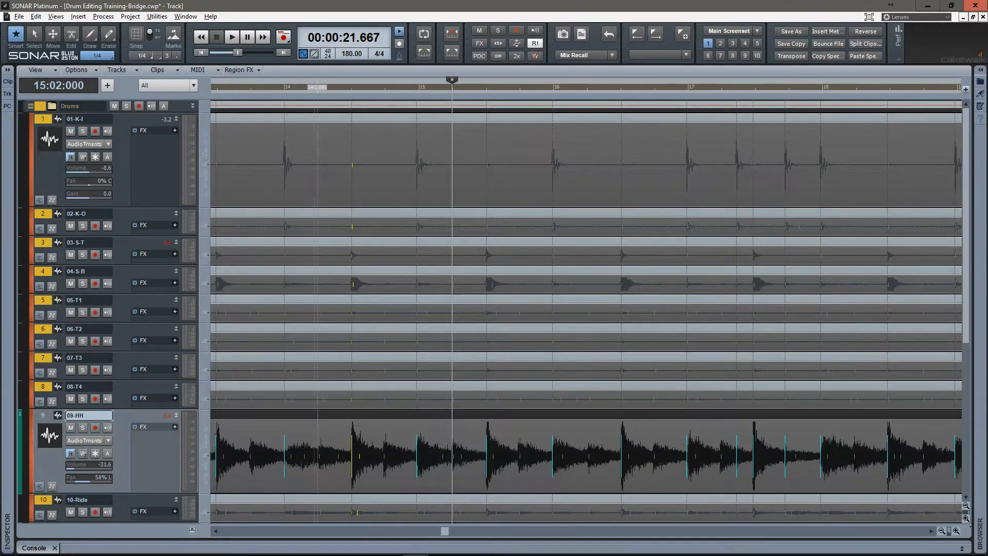
right_click(317, 174)
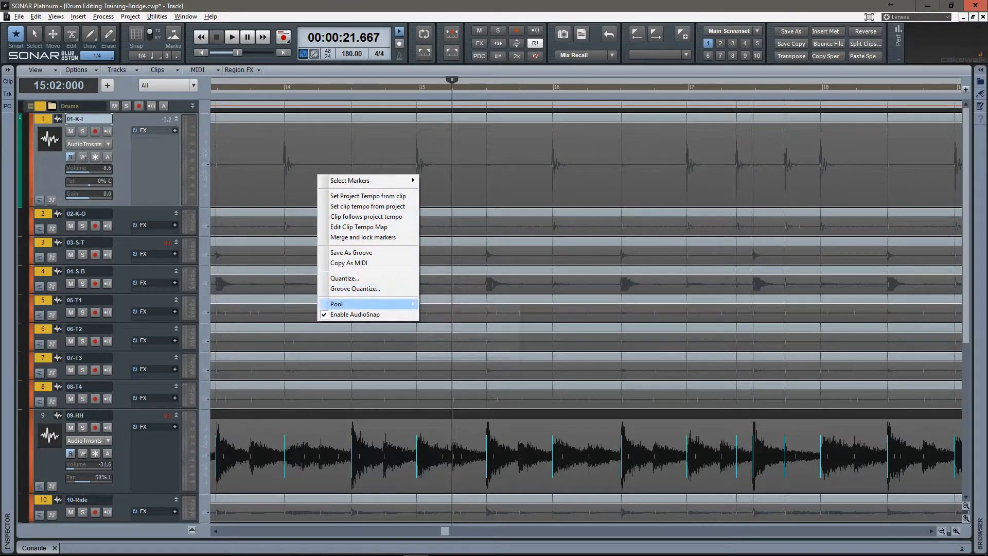
mouse_move(360, 303)
click(468, 340)
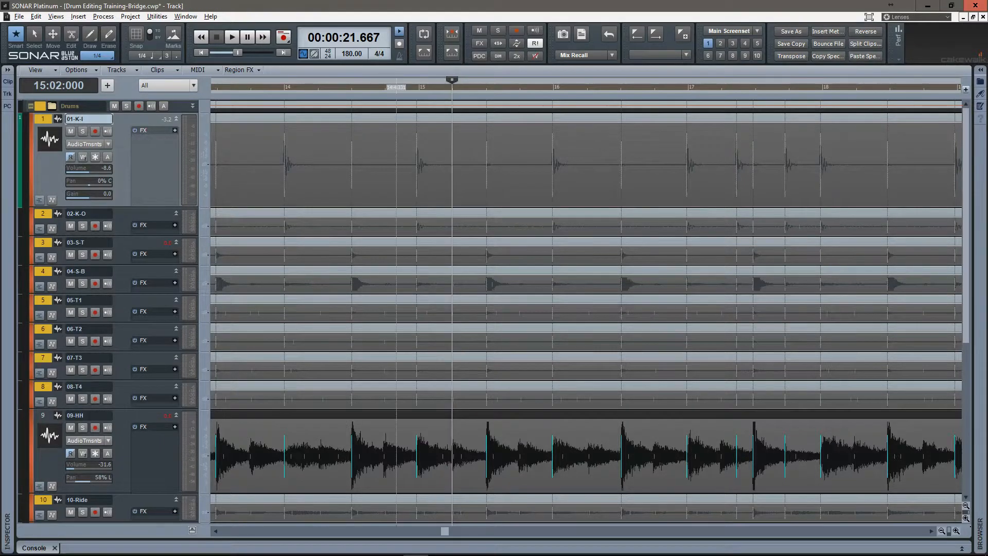
Step: Split the selected drum clips into beats with AudioSnap on every track except 09-HH, then close the palette
scroll(439, 309, down, 5)
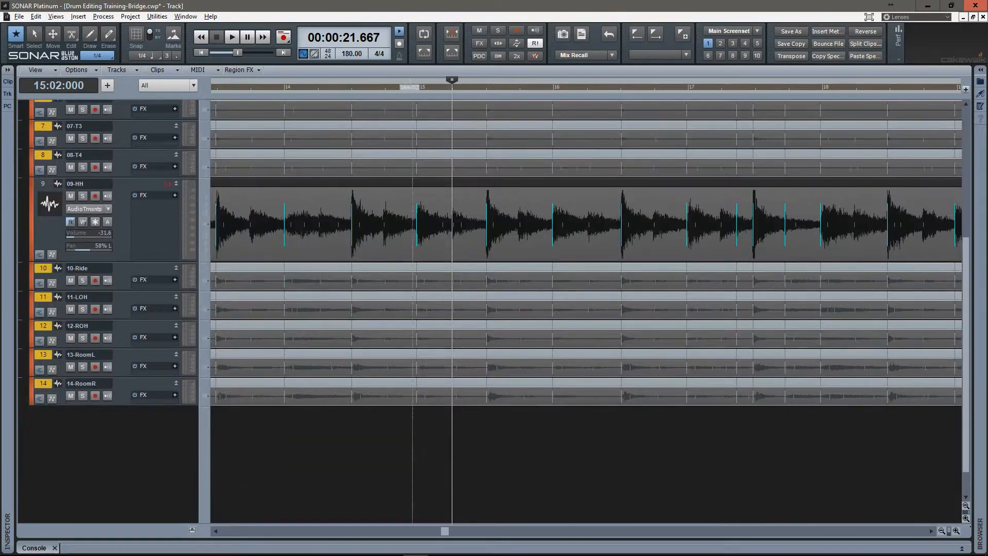
scroll(499, 309, up, 2)
scroll(500, 339, down, 4)
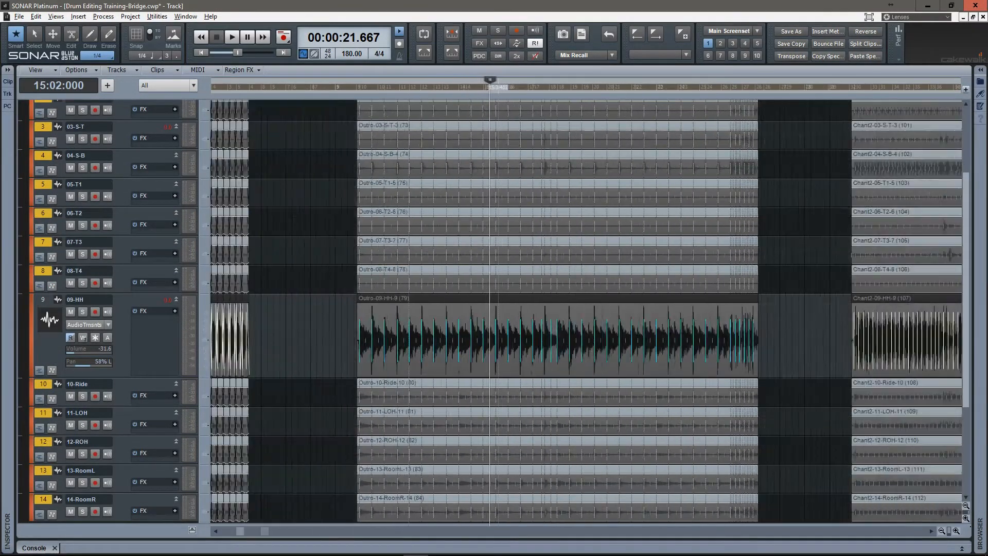
scroll(497, 335, up, 1)
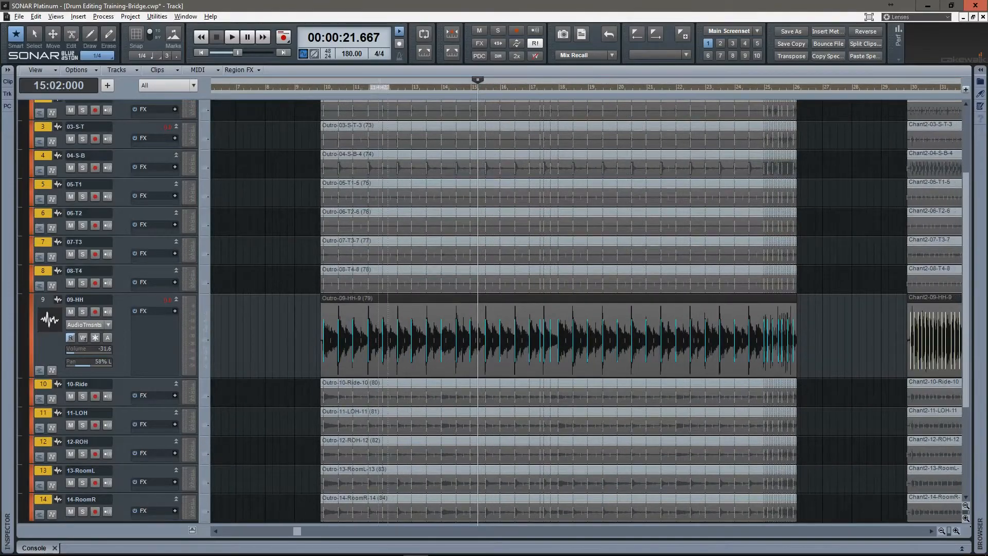
key(a)
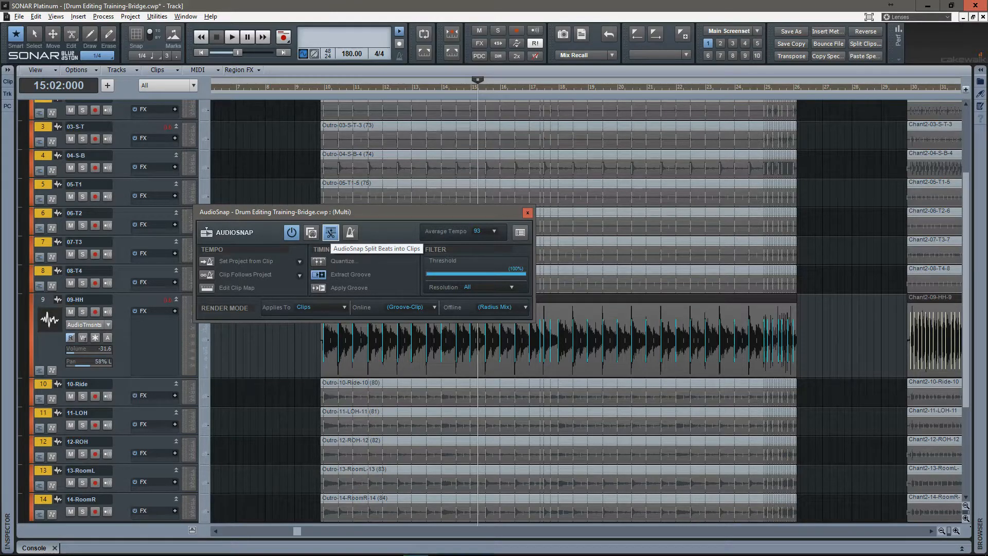
click(330, 232)
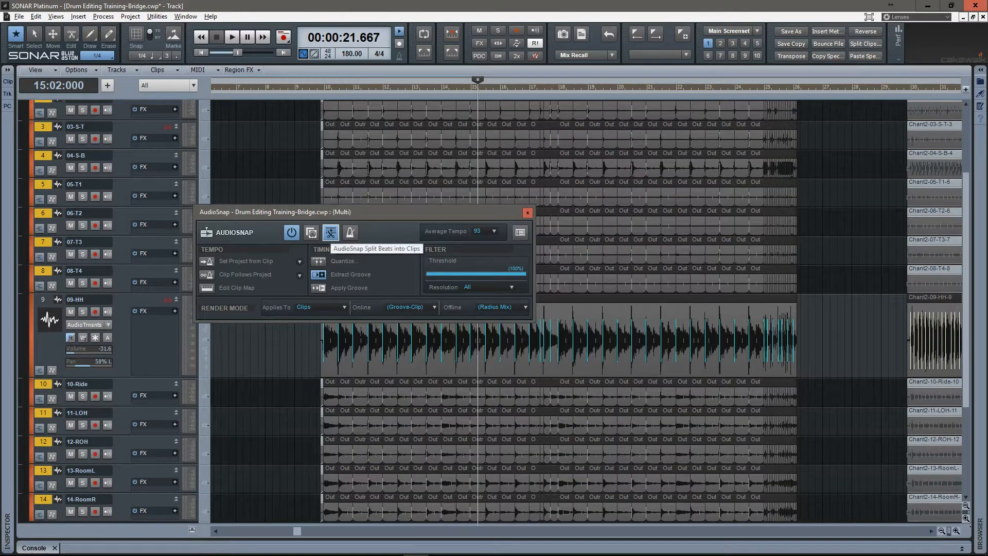
click(528, 213)
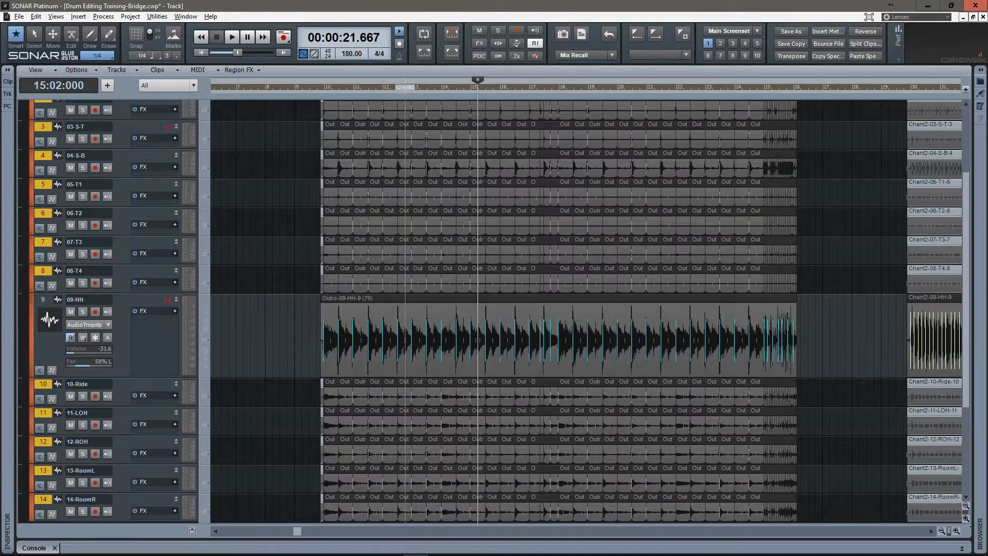
Step: Fit all drum tracks in view and split the Outro clip on 09-HH into beats with AudioSnap
scroll(353, 164, up, 4)
key(f)
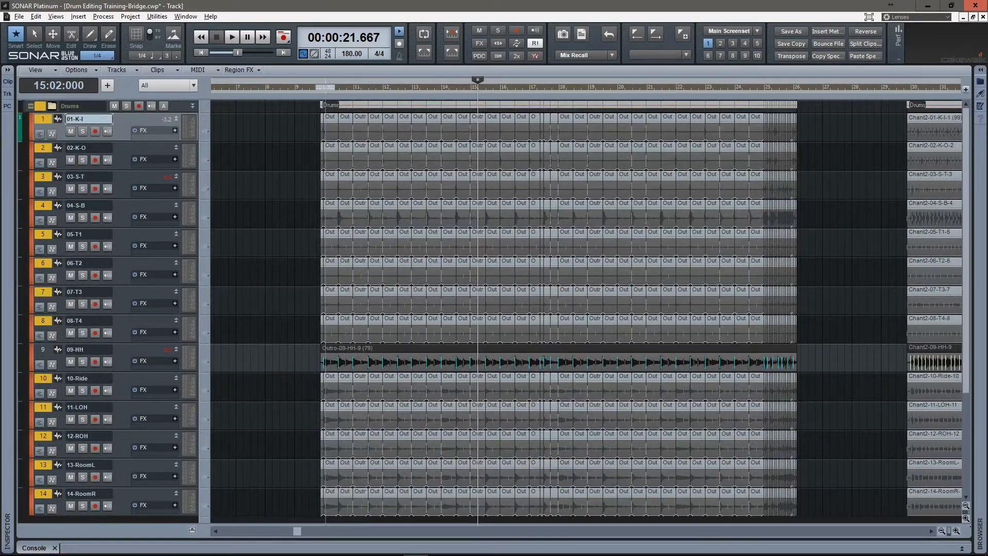
click(378, 349)
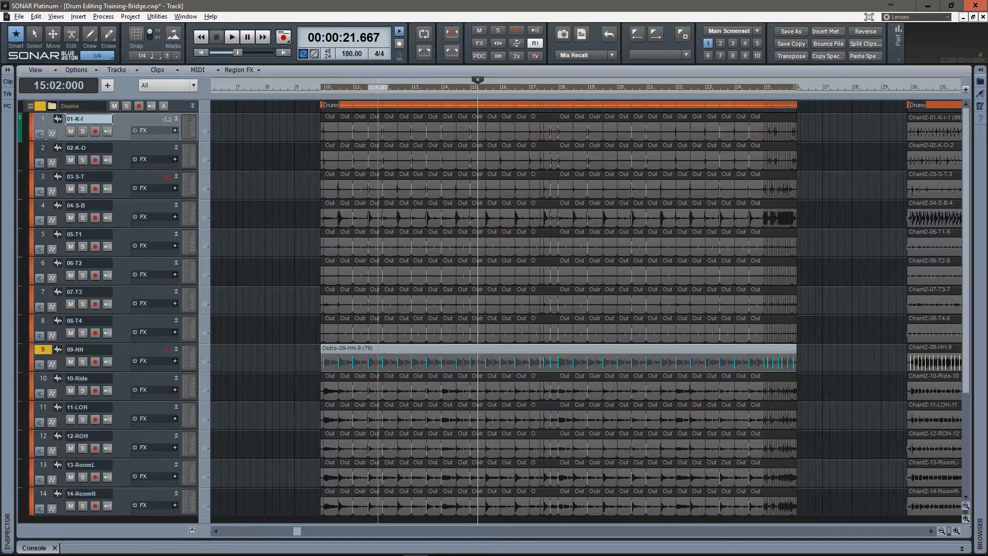
key(a)
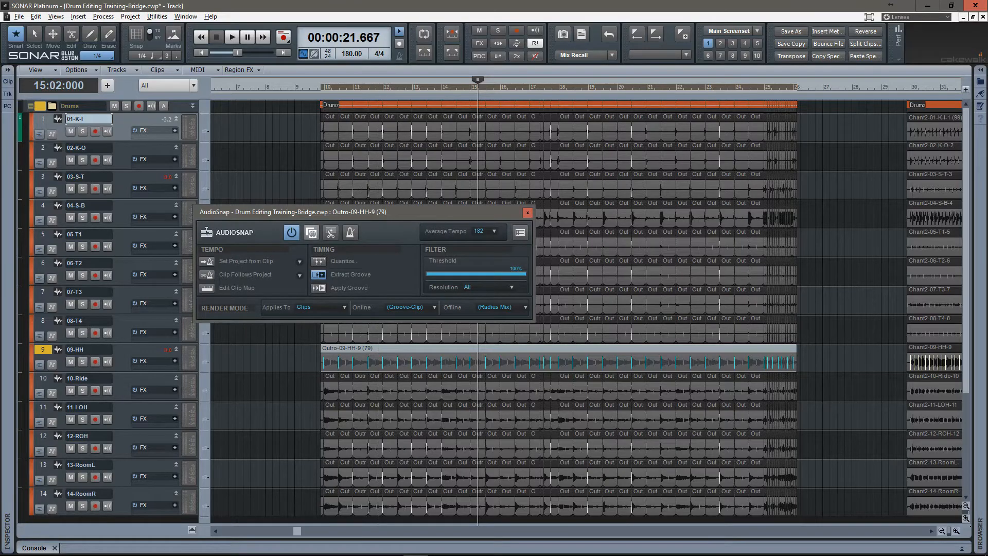
click(330, 232)
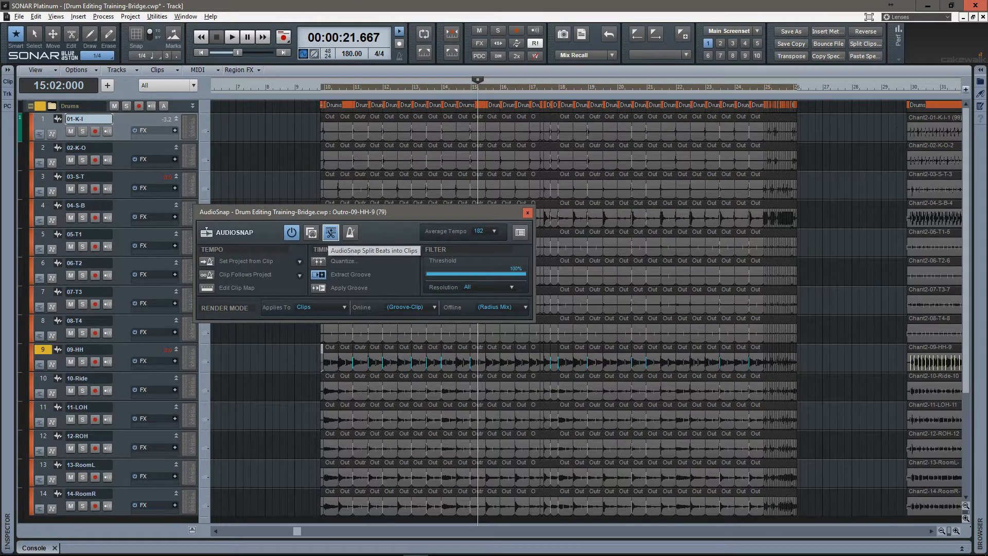
click(528, 212)
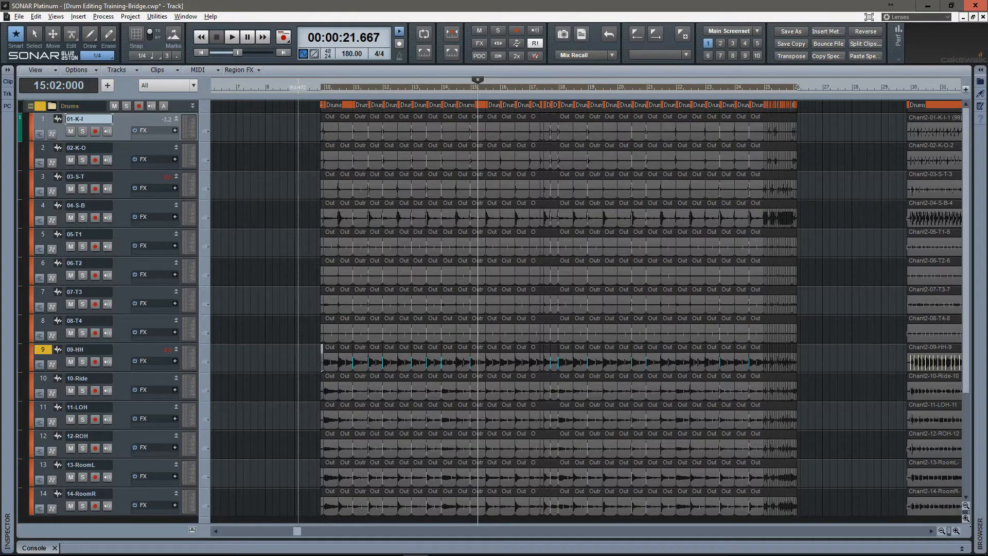
Step: Examine the split points across the drum tracks near the end of the Outro
drag(298, 123, 794, 517)
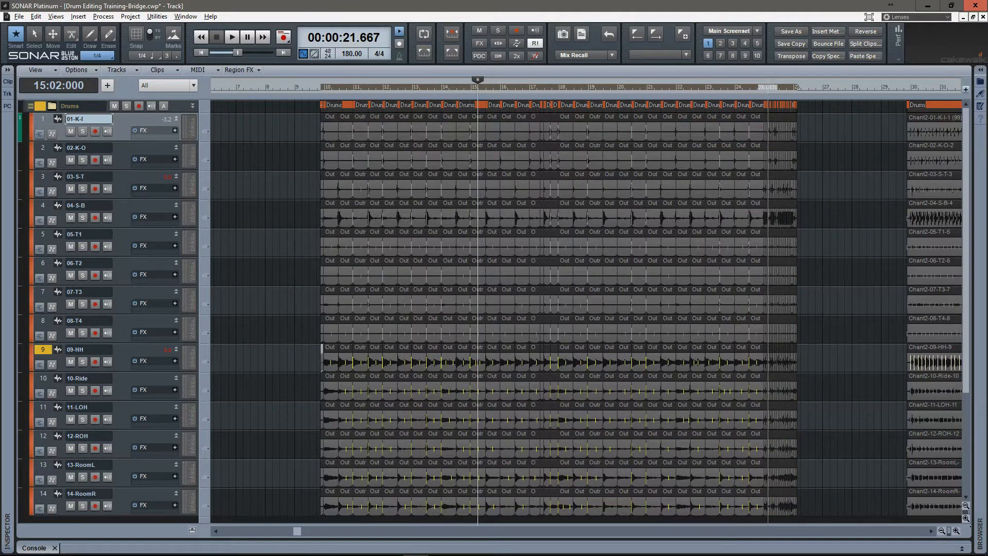
scroll(768, 309, up, 4)
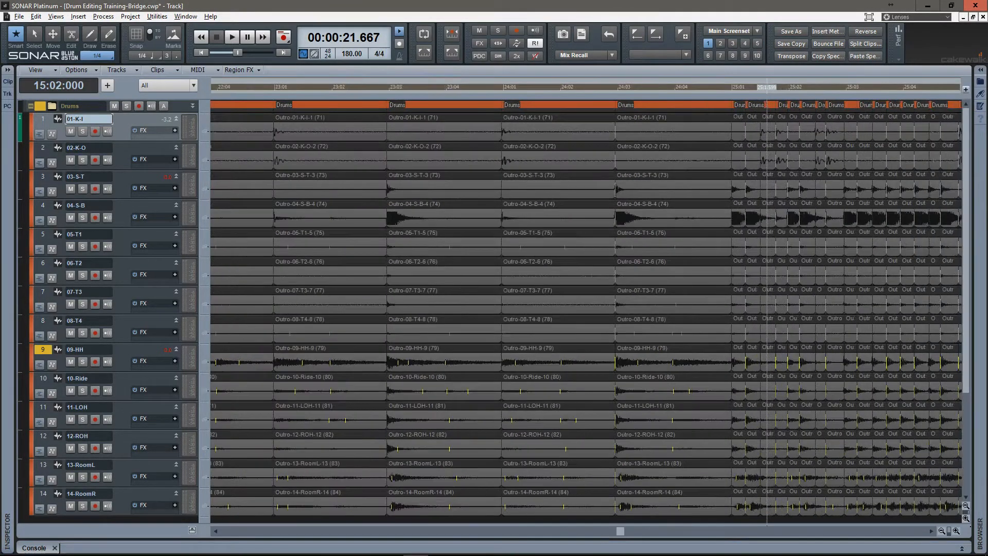
scroll(767, 309, down, 5)
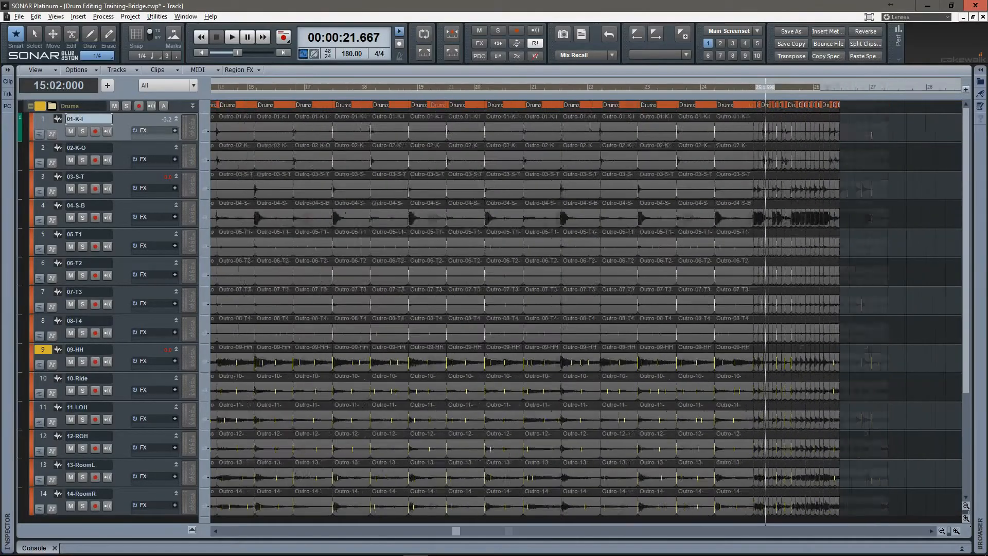
scroll(766, 309, down, 3)
scroll(680, 308, up, 5)
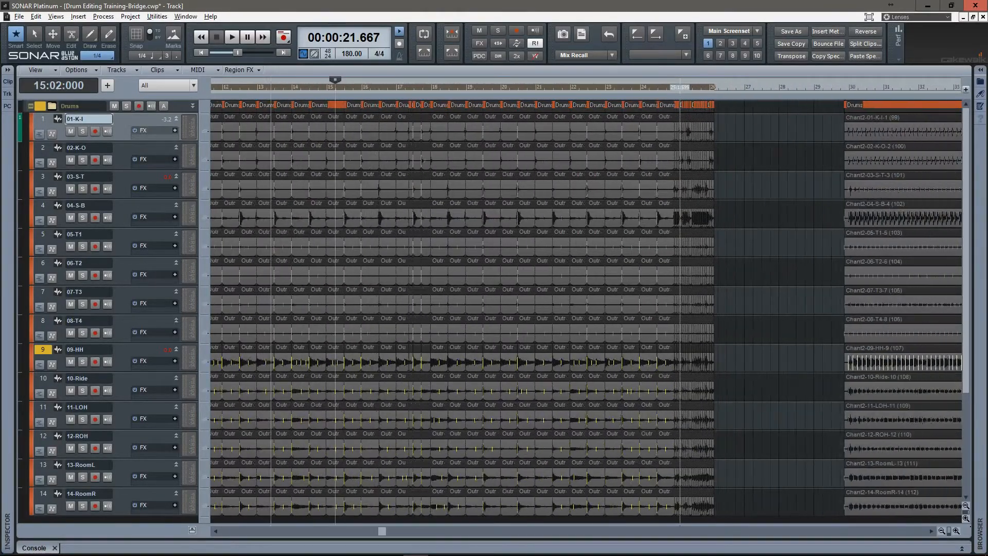
scroll(678, 309, up, 2)
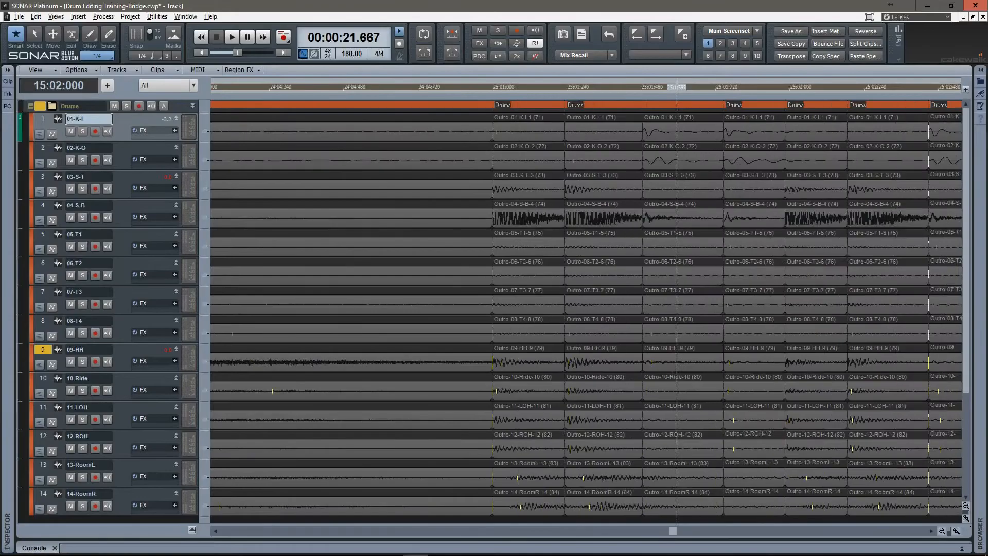
scroll(676, 309, down, 5)
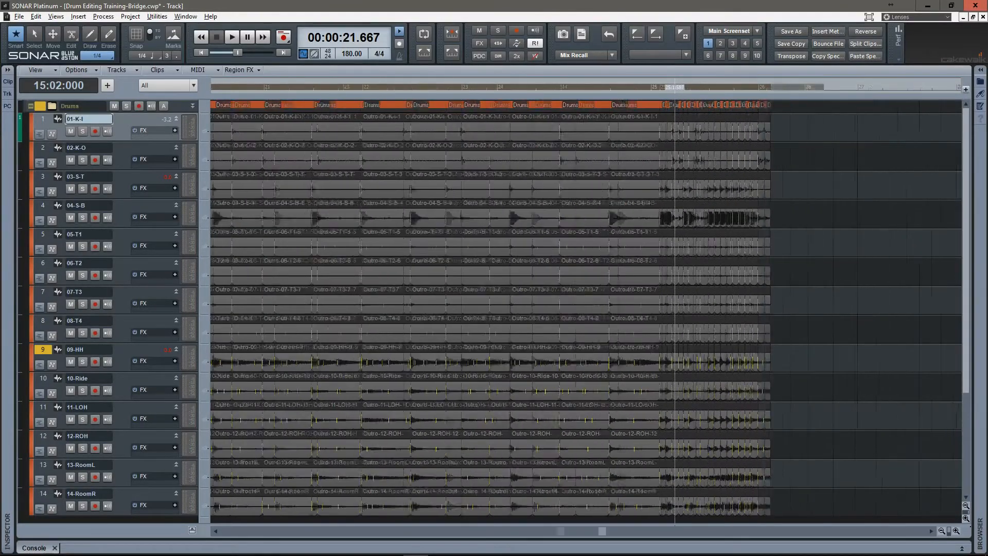
scroll(677, 309, down, 8)
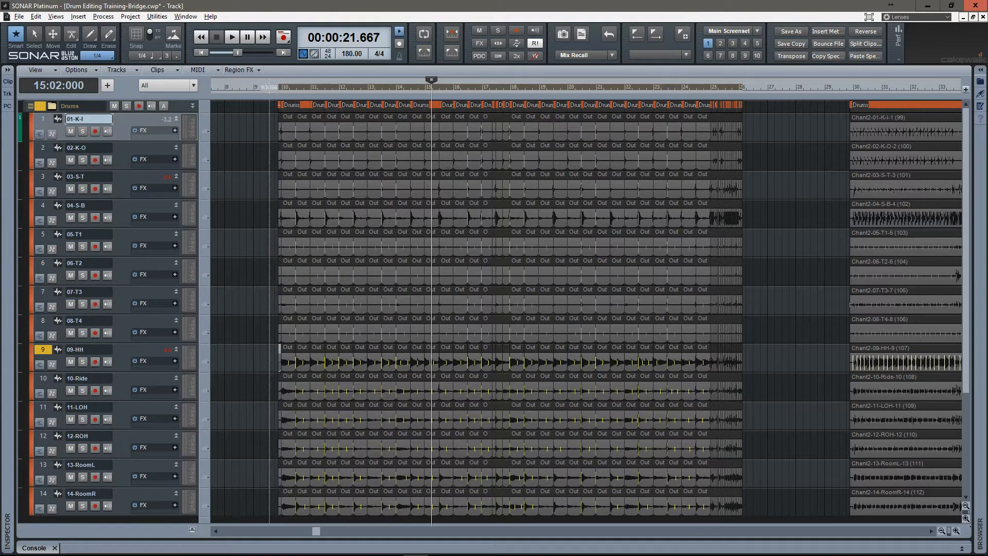
Step: Select the split Outro clips up to bar 25, set the drum tracks' edit filter to Clips and refit the tracks
drag(267, 118, 708, 519)
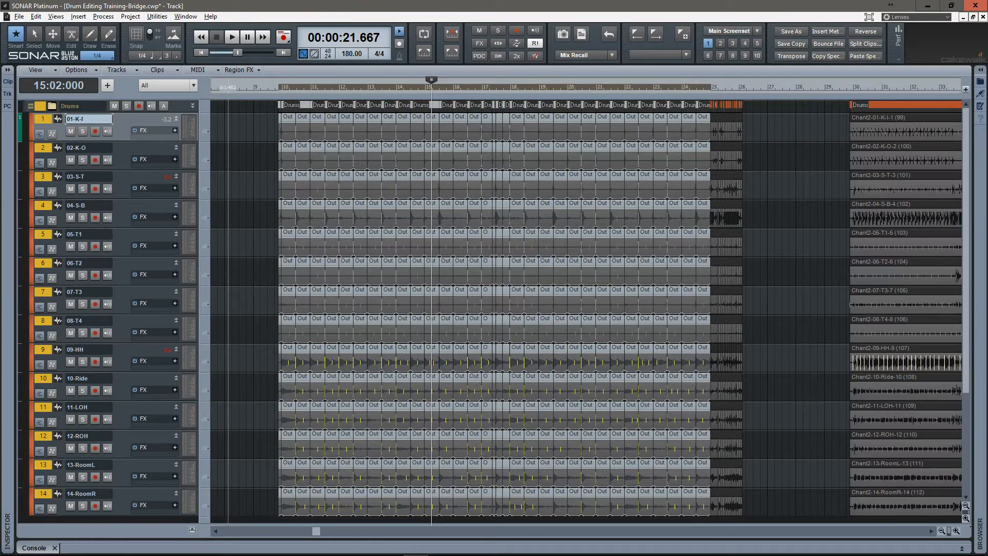
drag(119, 141, 119, 179)
click(87, 143)
click(135, 158)
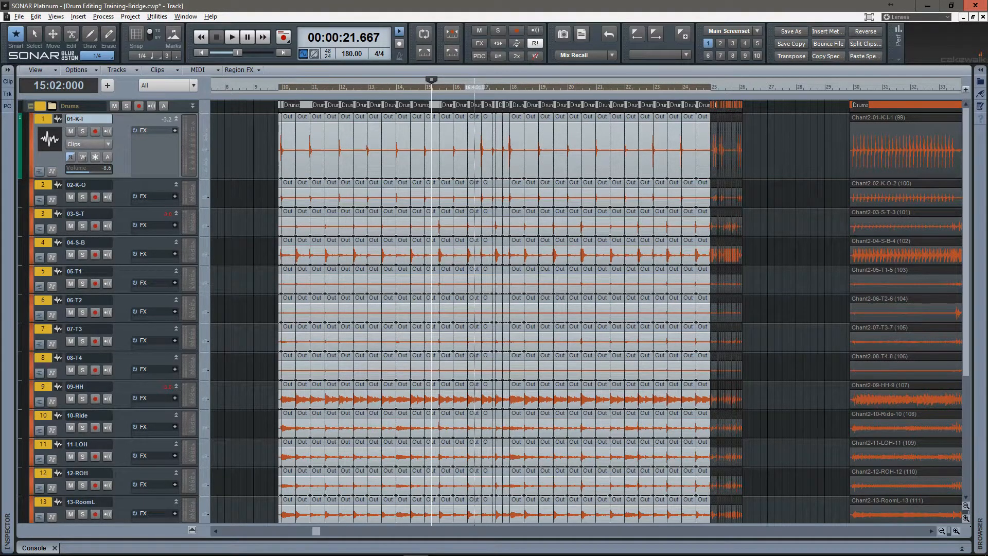
key(shift+z)
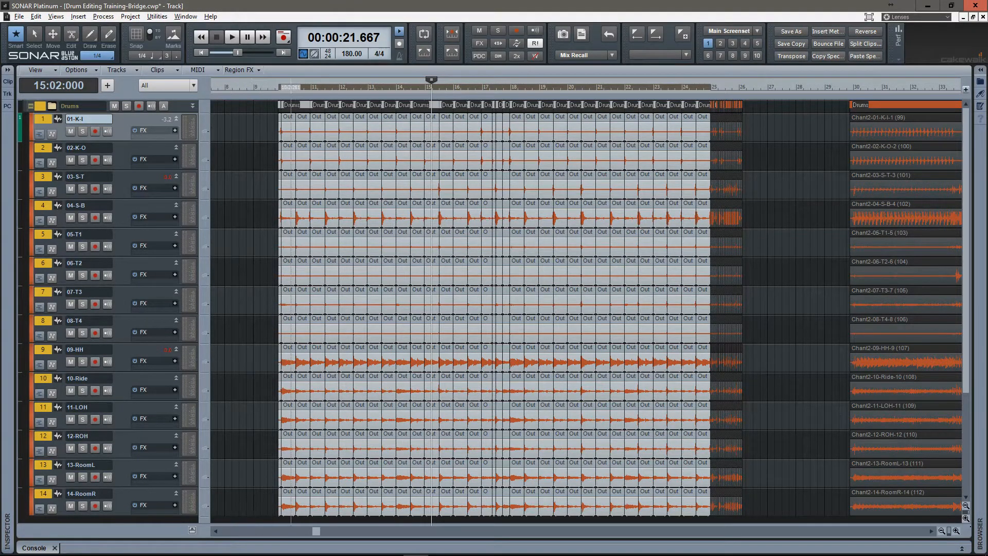
Step: Select the clips in the first half of bar 10 across all drum tracks and create a selection group from them
scroll(288, 309, up, 6)
click(305, 105)
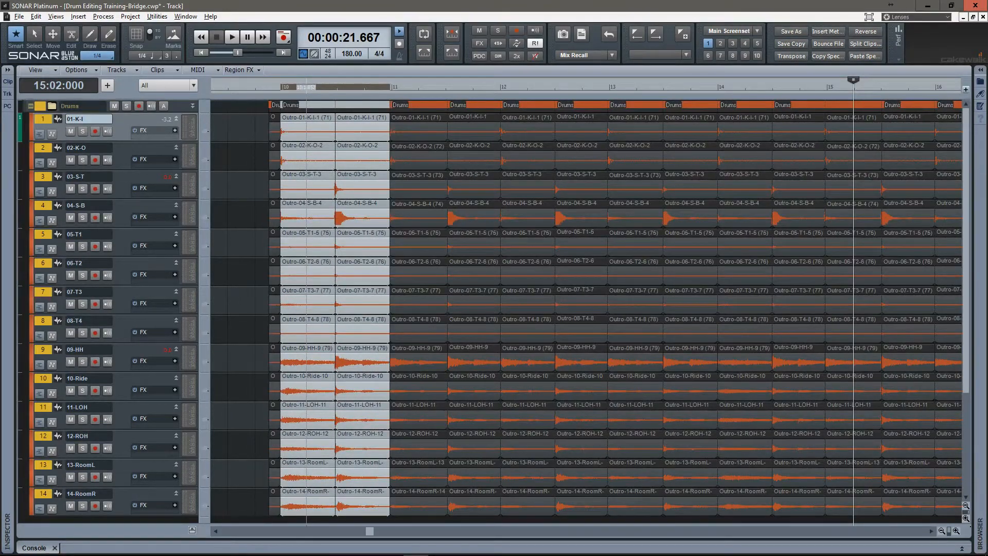
drag(308, 123, 301, 512)
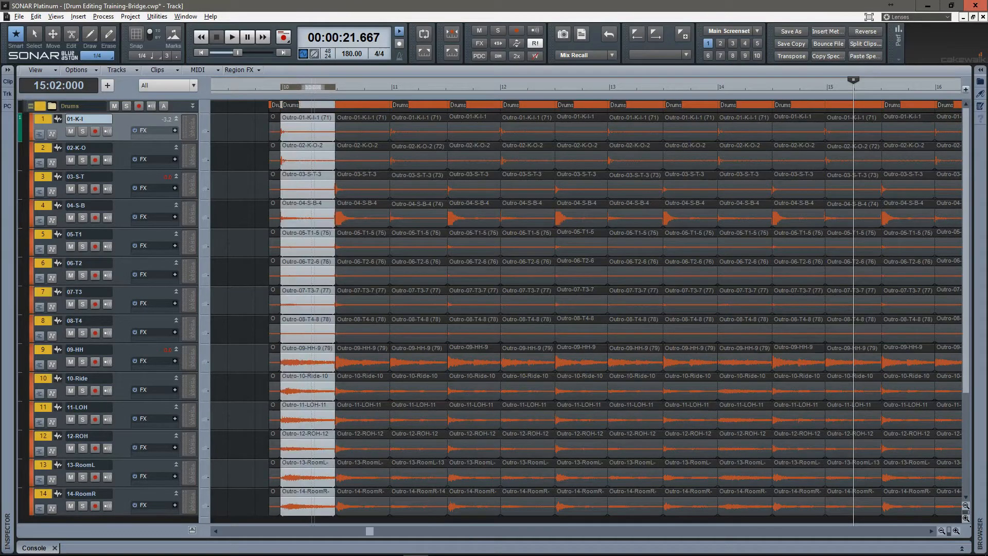
right_click(309, 341)
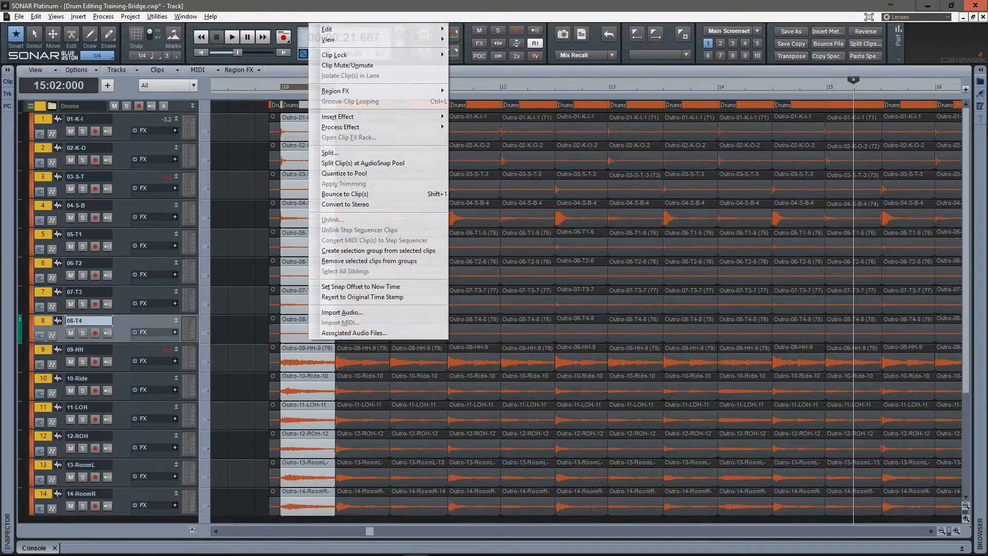
click(378, 251)
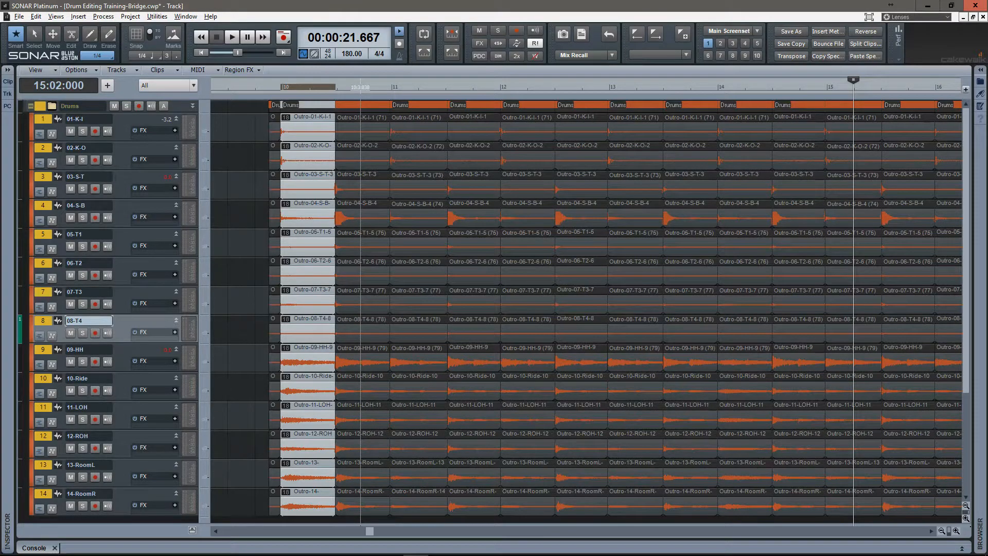
mouse_move(358, 130)
mouse_down()
mouse_move(378, 515)
mouse_move(381, 505)
mouse_up()
right_click(383, 507)
click(447, 415)
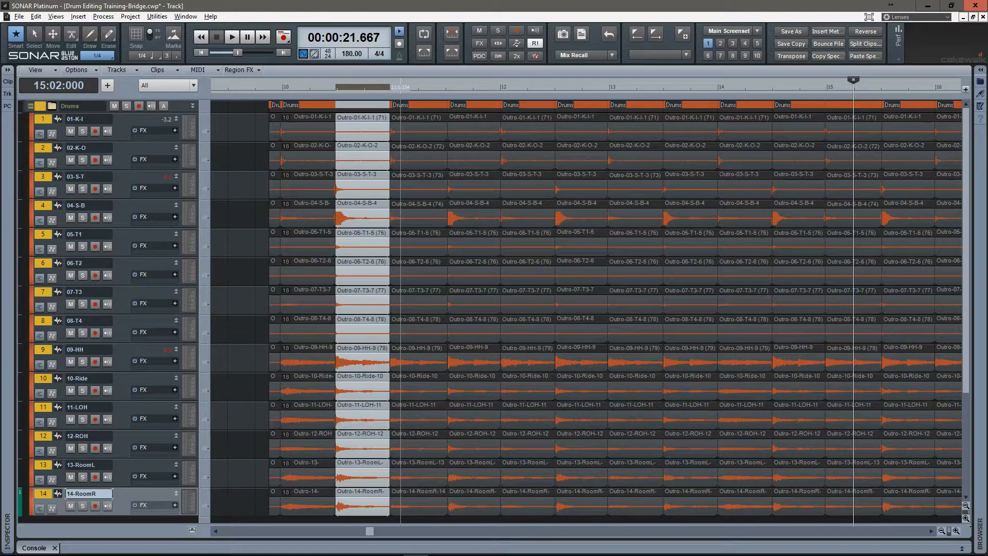
drag(358, 132, 367, 507)
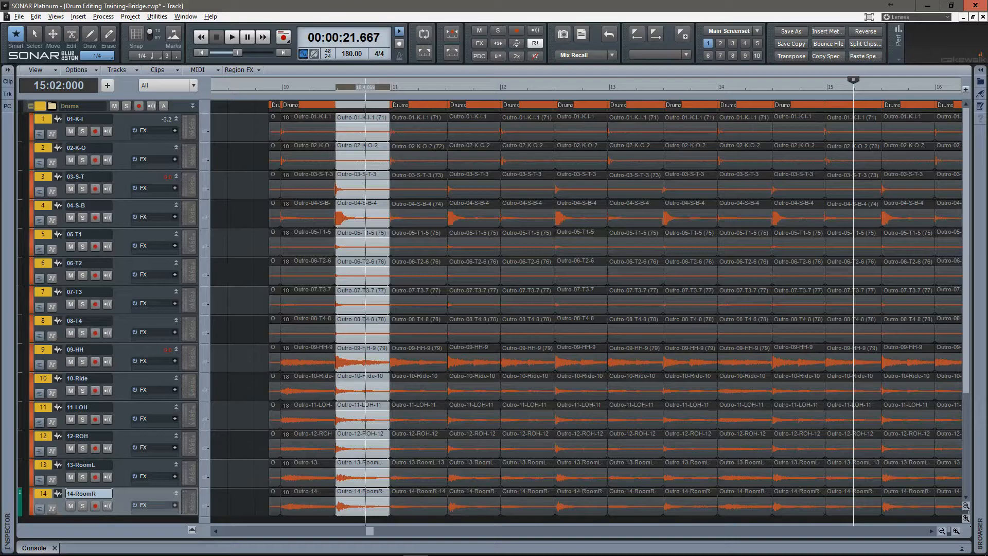
right_click(366, 195)
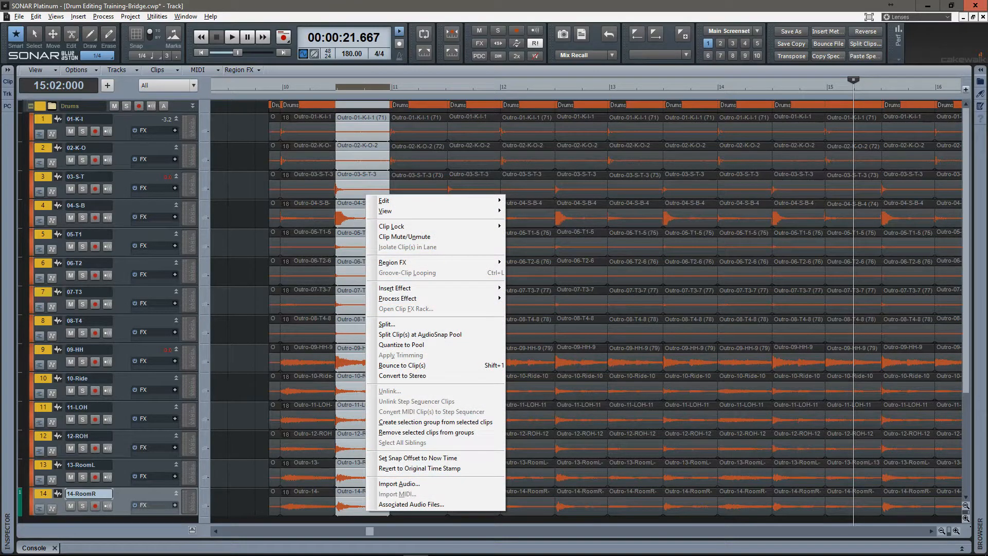
click(412, 504)
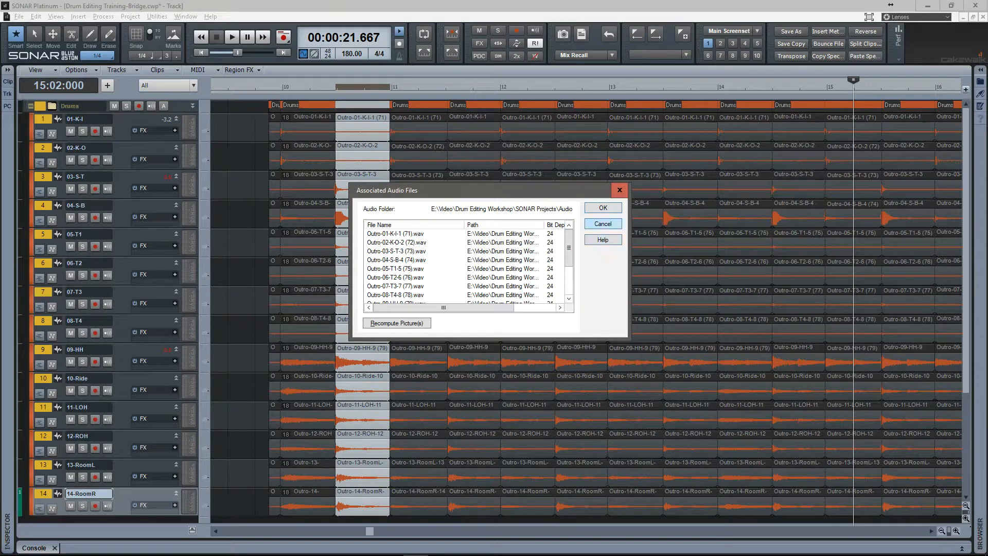
click(603, 223)
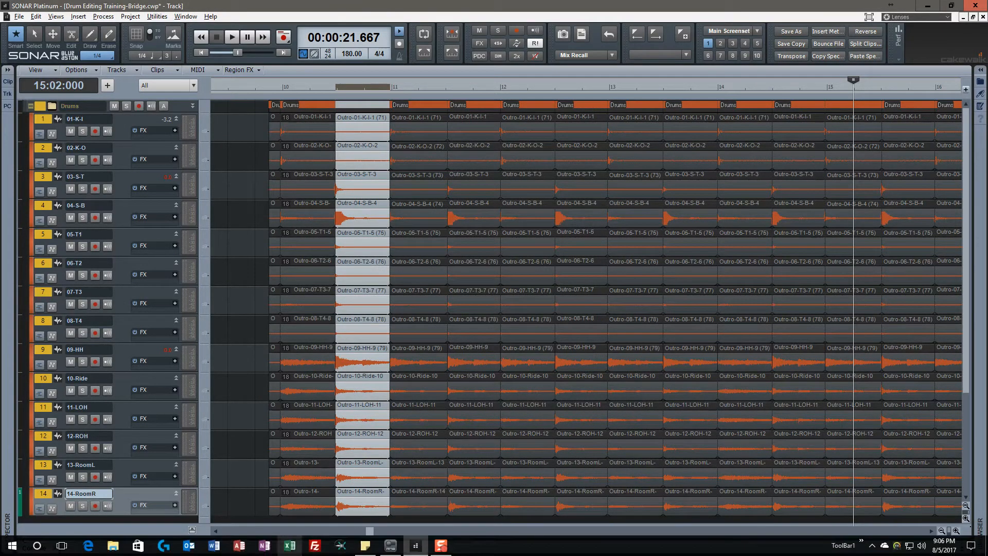
Step: Switch to Logitech Gaming Software, examine the keystrokes of the Group multi-key command in the SONAR profile, and close the program
click(164, 546)
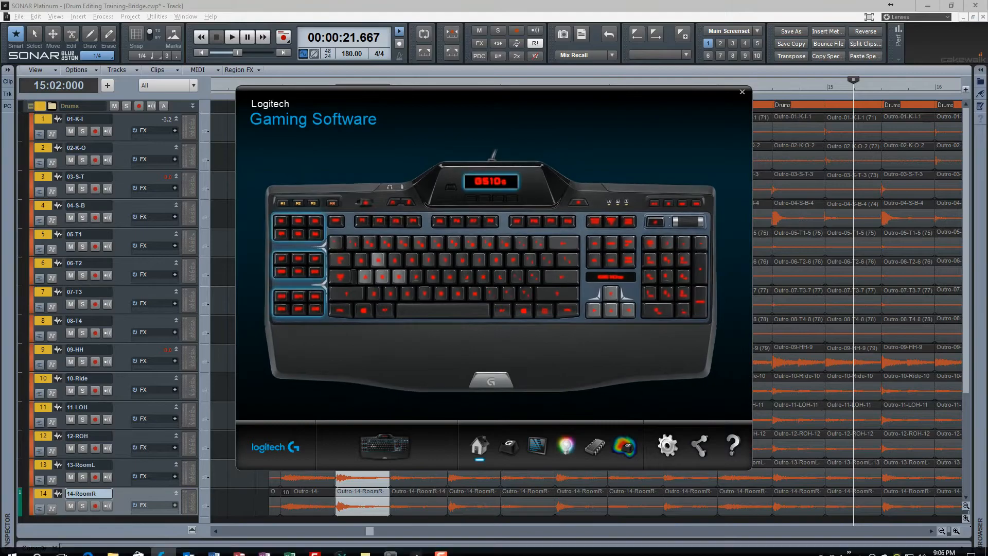
click(509, 446)
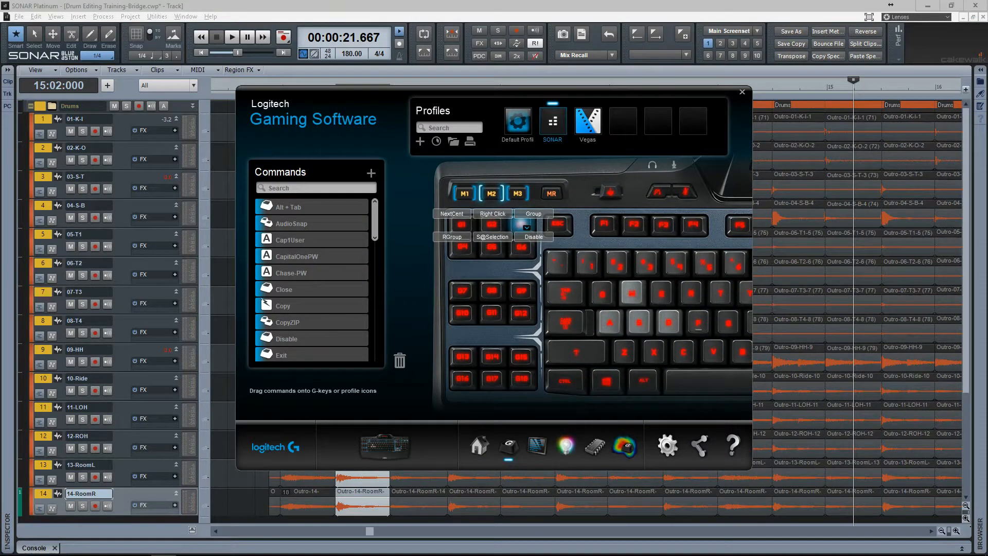
click(527, 227)
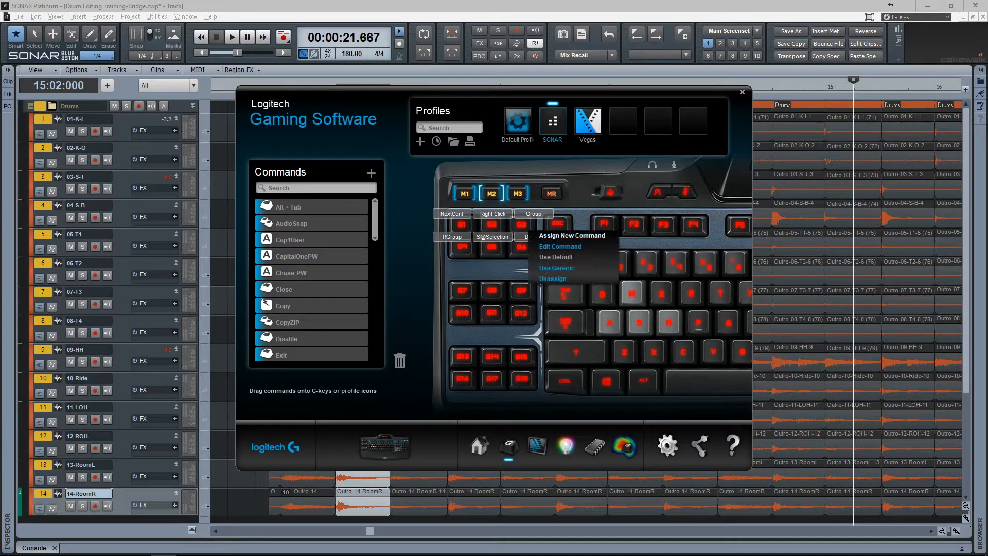
click(558, 246)
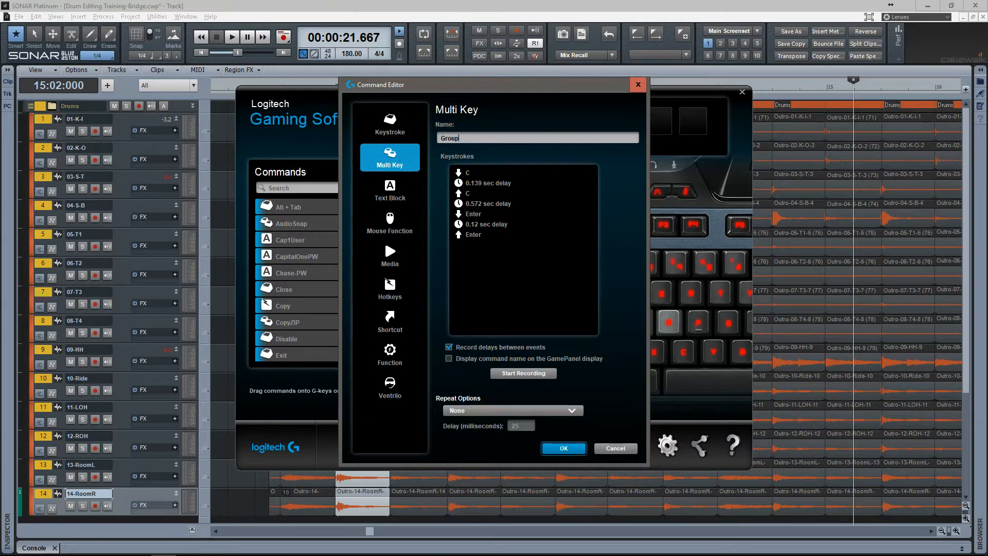
click(564, 448)
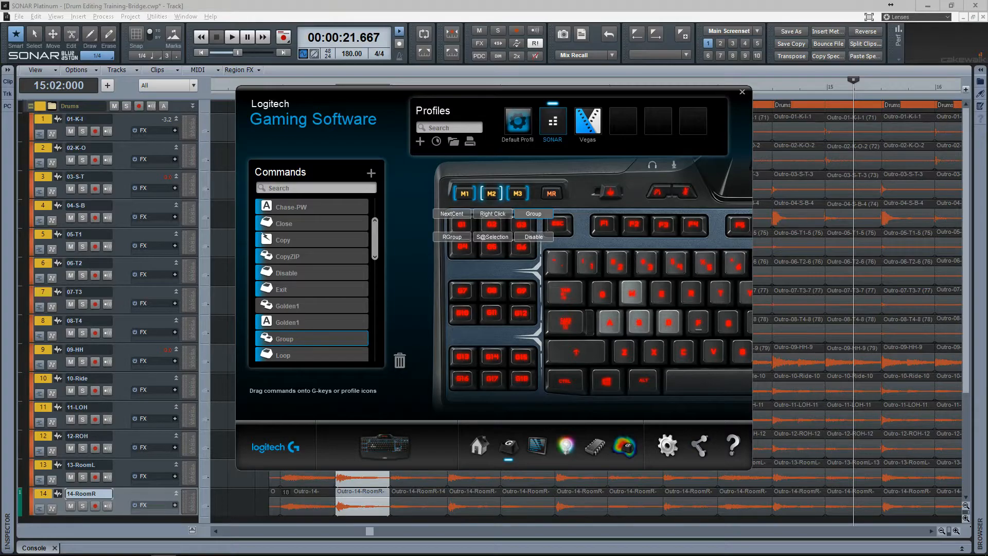
click(742, 92)
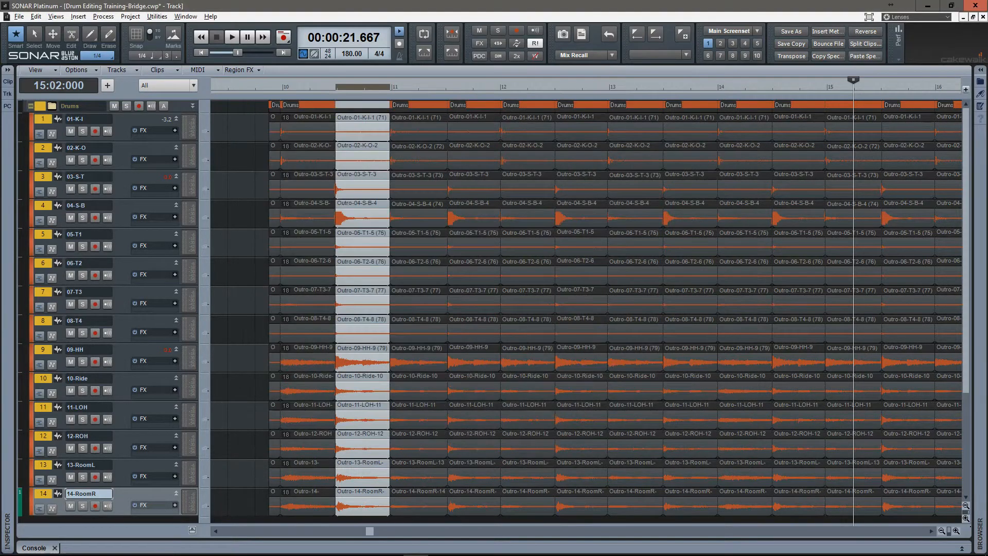
Step: Create separate selection groups across all drum tracks for the clips in the second half of bar 10 and the first half of bar 11
mouse_move(354, 513)
mouse_down()
mouse_move(357, 154)
mouse_move(370, 131)
mouse_up()
right_click(370, 477)
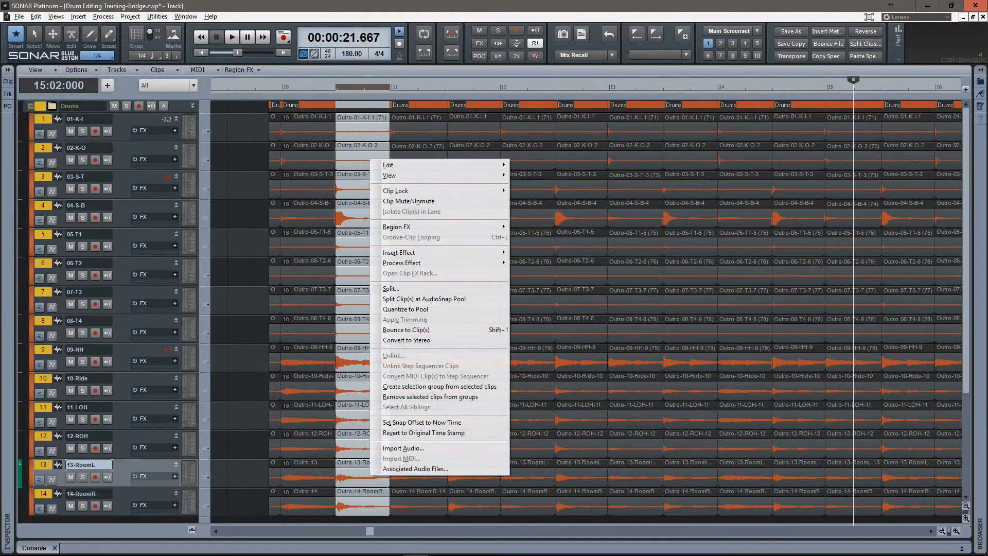
click(412, 386)
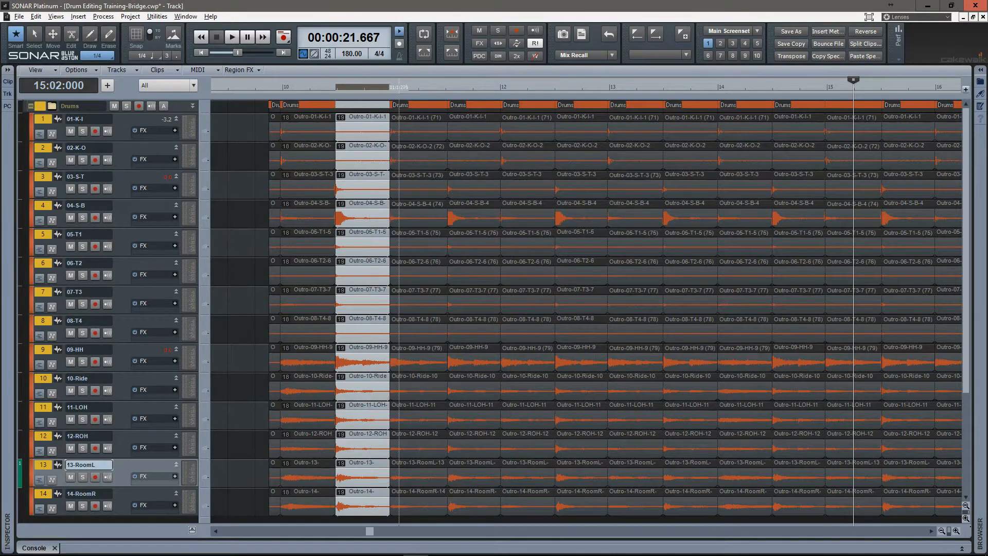
drag(408, 106, 416, 502)
right_click(416, 497)
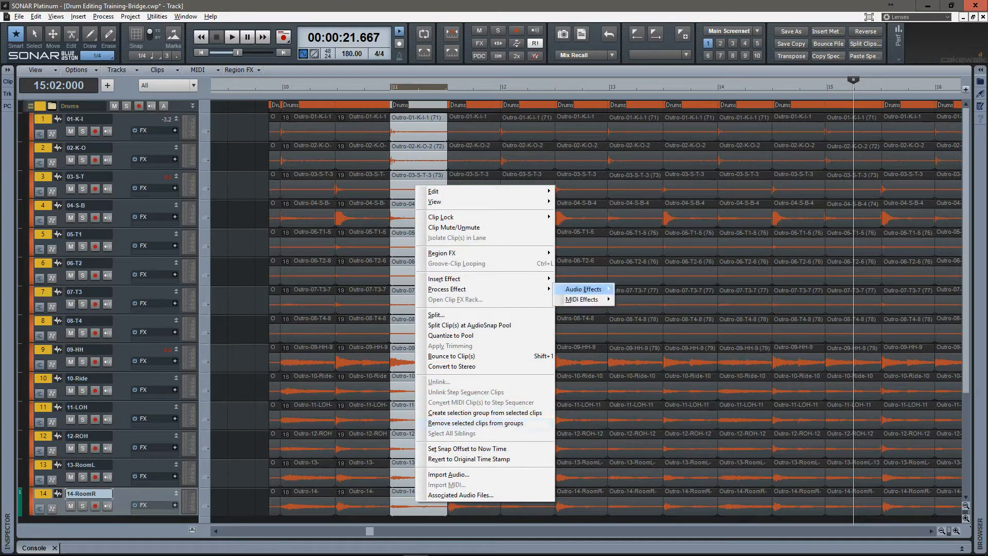
click(474, 412)
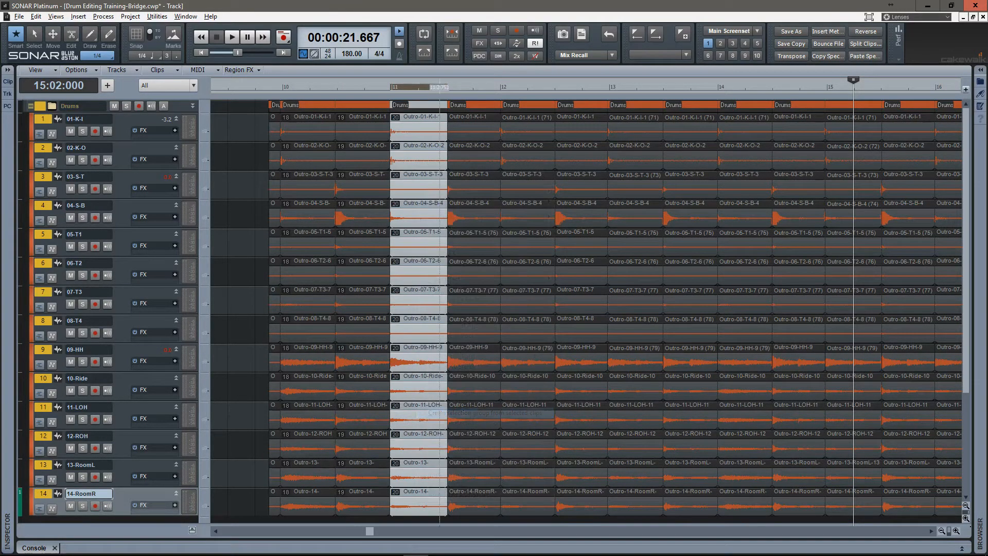
Step: Group the clips in the second half of bar 11 across all drum tracks, and those in the first half of bar 12 as another selection group
mouse_move(474, 129)
mouse_down()
mouse_move(490, 511)
mouse_move(488, 503)
mouse_up()
right_click(487, 469)
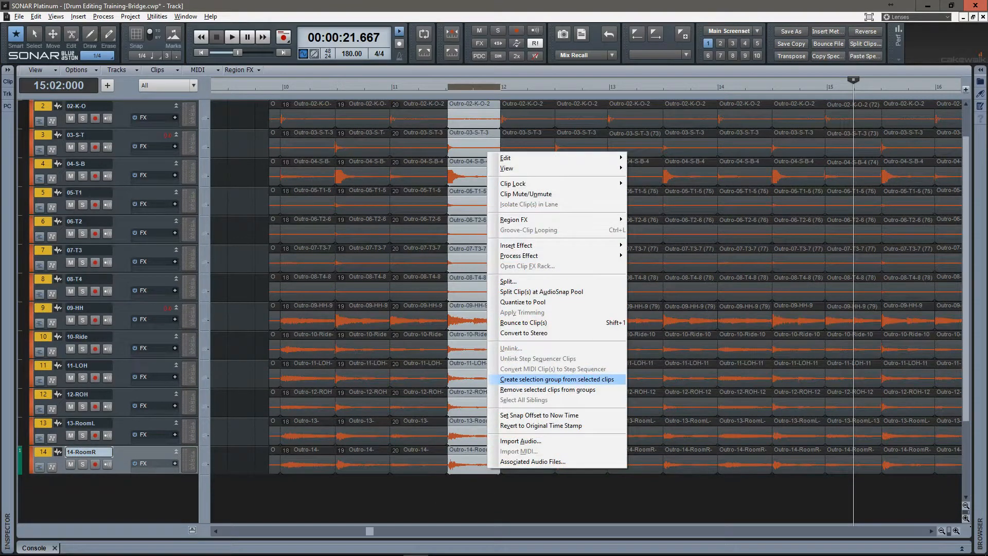
click(519, 380)
scroll(518, 381, up, 2)
mouse_move(518, 103)
mouse_down()
mouse_move(519, 482)
mouse_move(545, 485)
mouse_up()
right_click(544, 194)
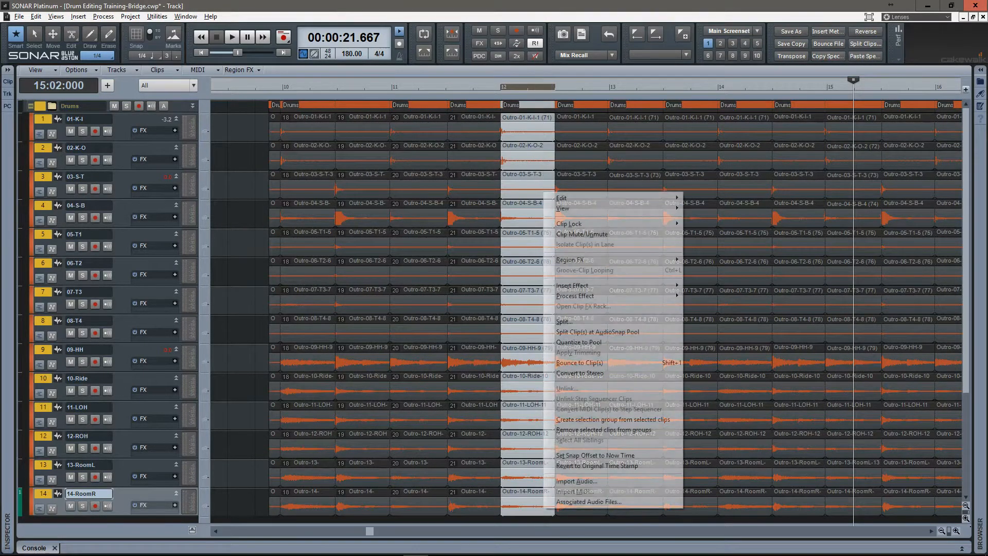
click(577, 420)
Step: Create separate selection groups across all drum tracks for the second-half clips of bar 12 and the first-half clips of bar 13
drag(569, 107, 599, 506)
right_click(601, 187)
click(633, 413)
mouse_move(630, 130)
mouse_down()
mouse_move(645, 384)
mouse_move(638, 497)
mouse_move(629, 505)
mouse_up()
right_click(629, 190)
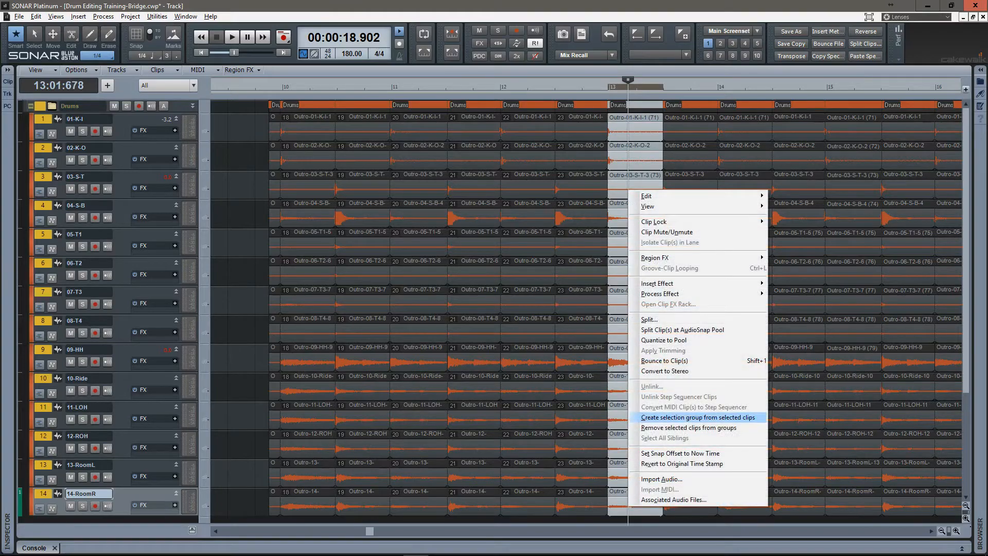
click(669, 417)
Step: Make one selection group of all tracks' clips in the second half of bar 13 and another for the first half of bar 14
drag(681, 131, 697, 505)
right_click(697, 188)
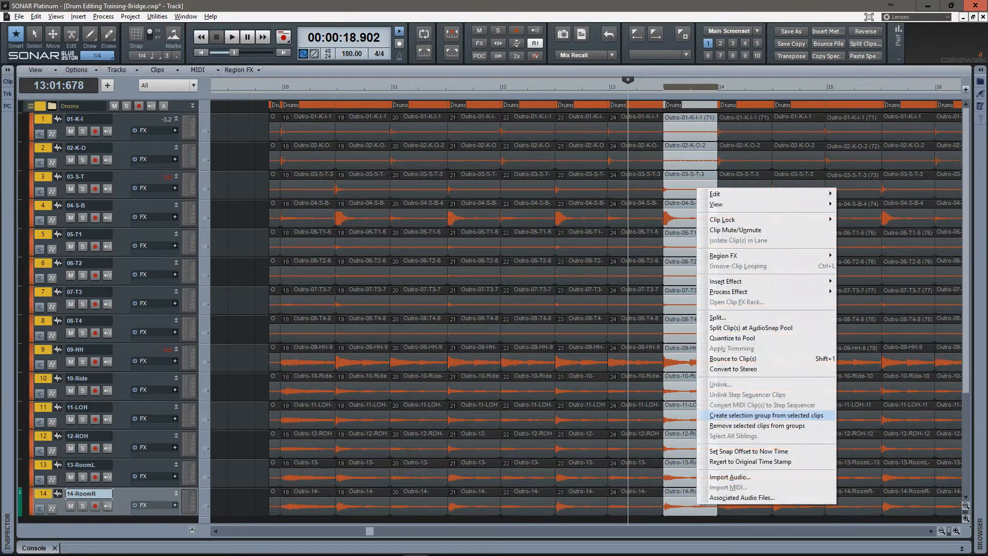
click(746, 416)
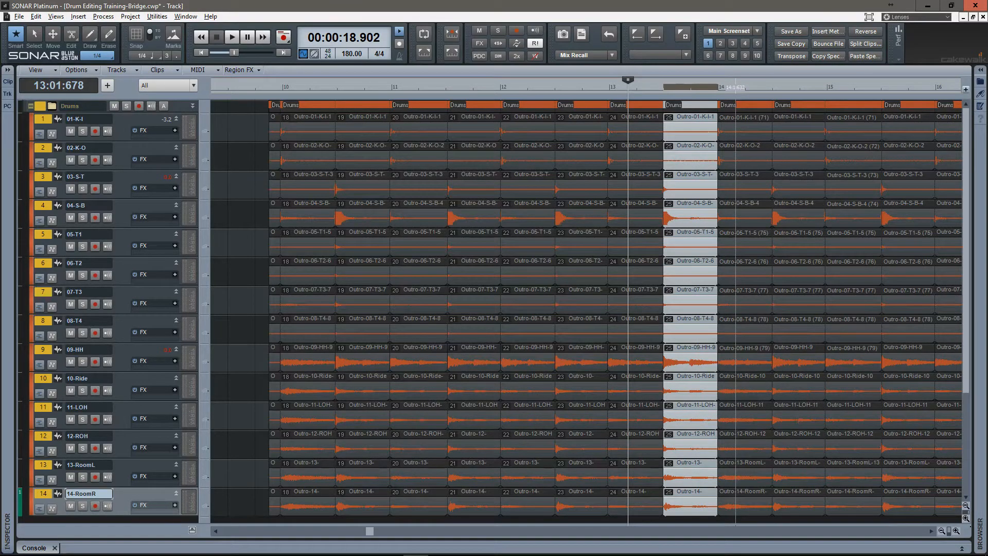
drag(736, 128, 757, 498)
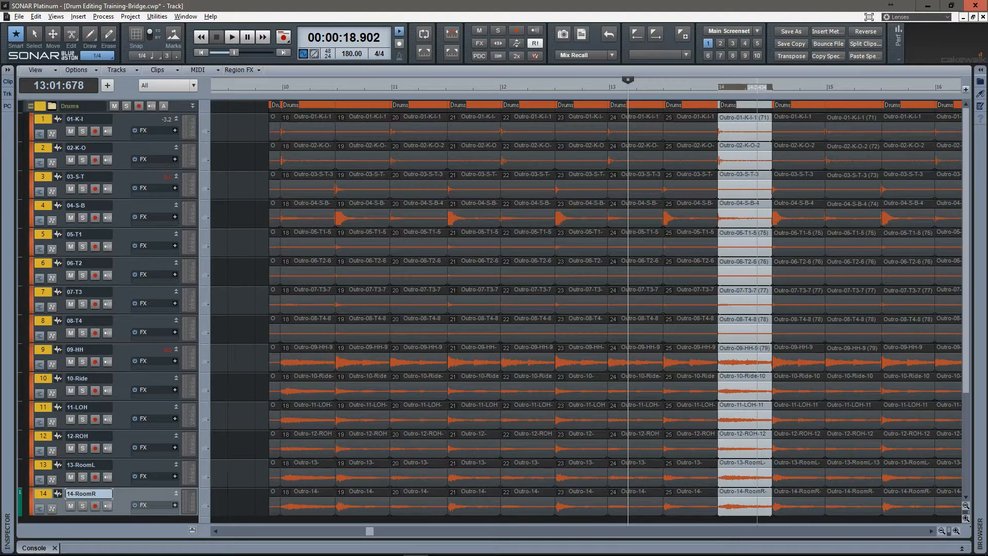
right_click(758, 497)
click(814, 413)
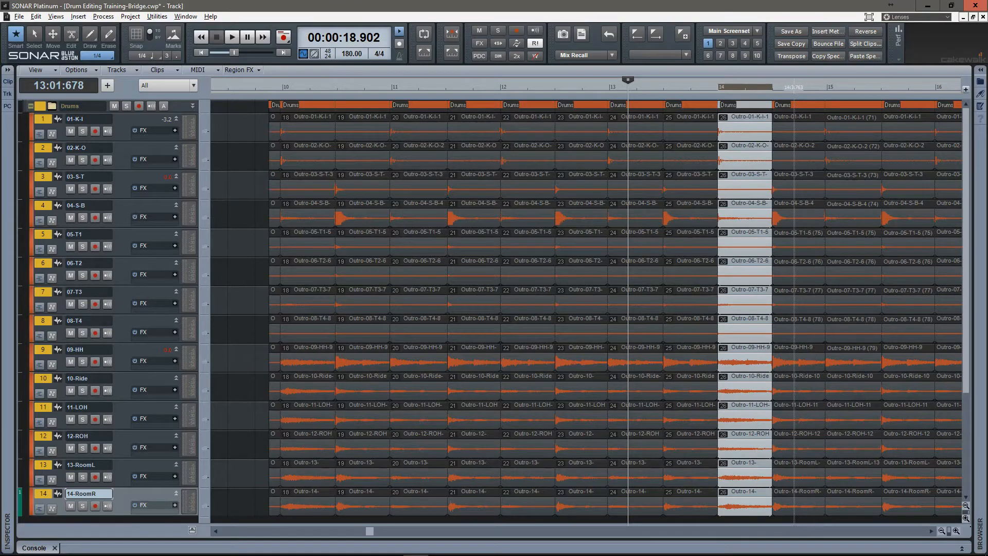
Step: Group the clips of all drum tracks in the second half of bar 14, and separately those in the first half of bar 15
drag(793, 135, 798, 498)
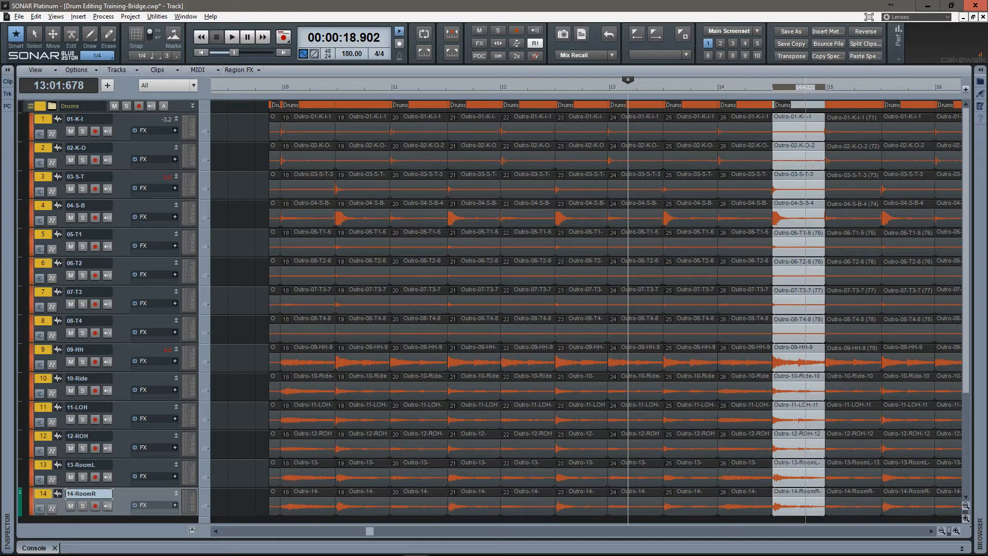
right_click(806, 187)
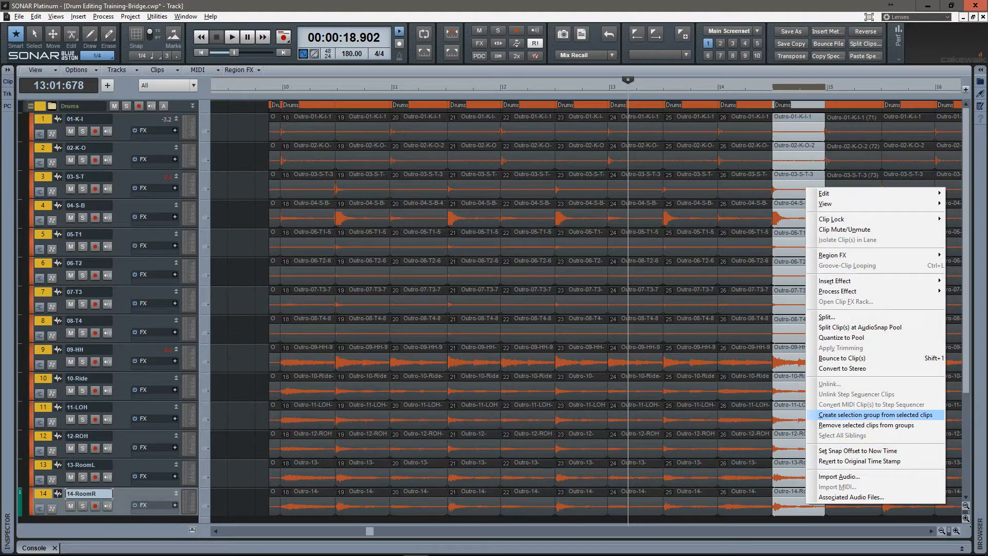
click(844, 414)
mouse_move(854, 86)
mouse_down()
mouse_move(719, 115)
mouse_move(520, 119)
mouse_move(519, 86)
mouse_move(542, 87)
mouse_up()
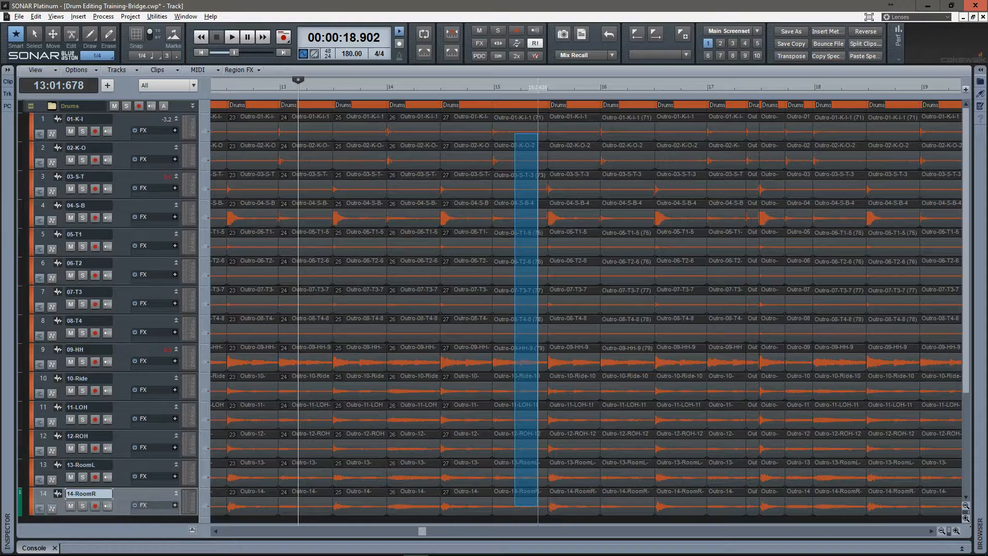
right_click(539, 192)
click(560, 418)
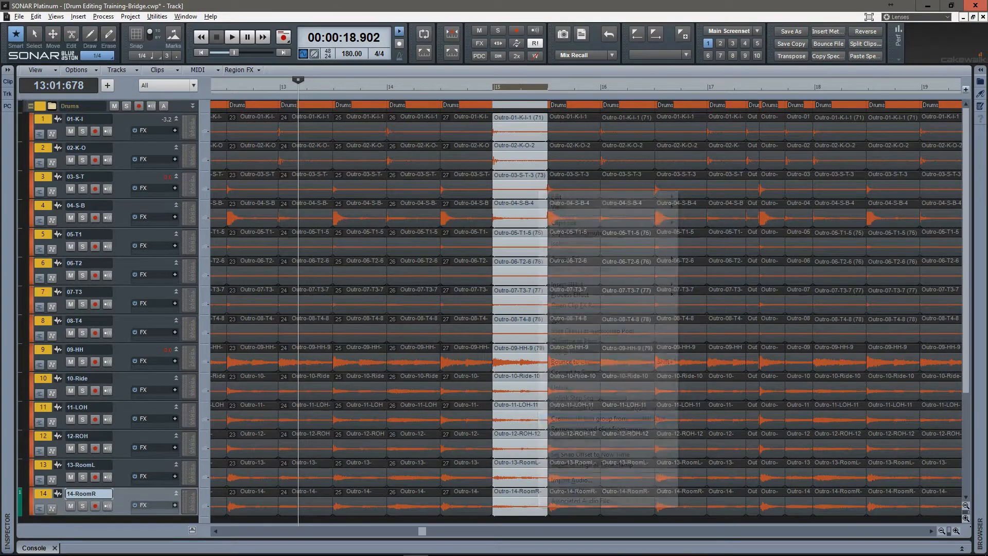
Step: Create separate selection groups across all drum tracks for the second-half clips of bar 15 and the first-half clips of bar 16
drag(553, 86, 578, 86)
right_click(574, 186)
click(621, 412)
mouse_move(623, 87)
mouse_down()
mouse_move(601, 86)
mouse_move(634, 86)
mouse_up()
right_click(632, 191)
click(674, 419)
Step: Create separate selection groups across all drum tracks for the clips in the second half of bar 16 and those starting at bar 17
drag(674, 132, 686, 504)
right_click(686, 504)
click(729, 416)
drag(719, 133, 732, 503)
right_click(732, 503)
click(773, 477)
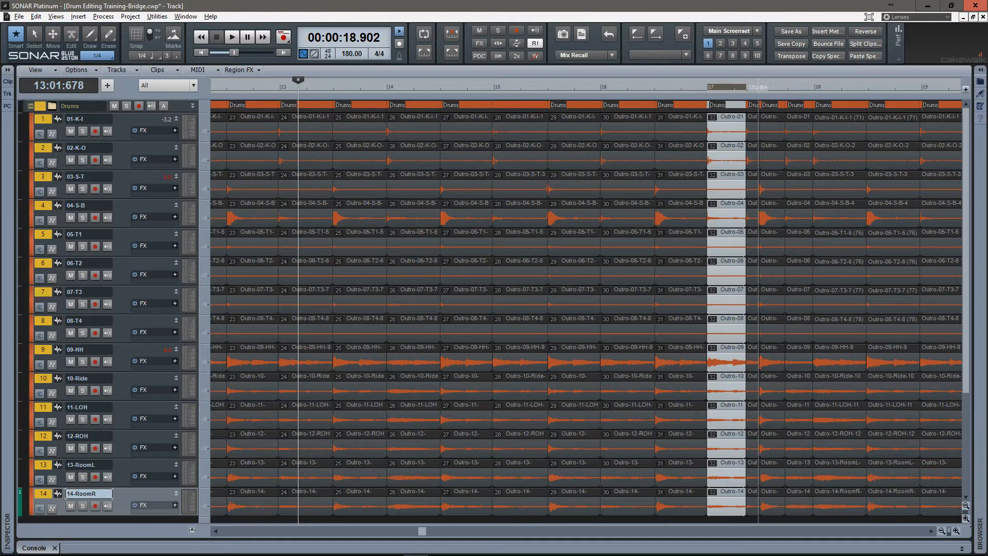
Step: Group the short clips just before 17:03 across all drum tracks, and the clips starting at 17:03 as a separate selection group
ctrl+scroll(772, 477, up, 5)
drag(694, 111, 722, 503)
right_click(722, 504)
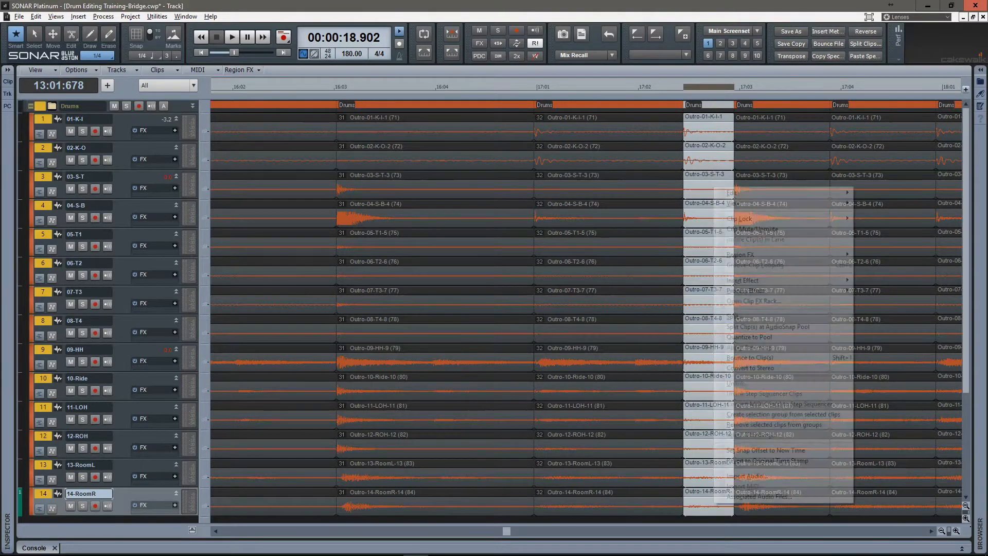
click(773, 415)
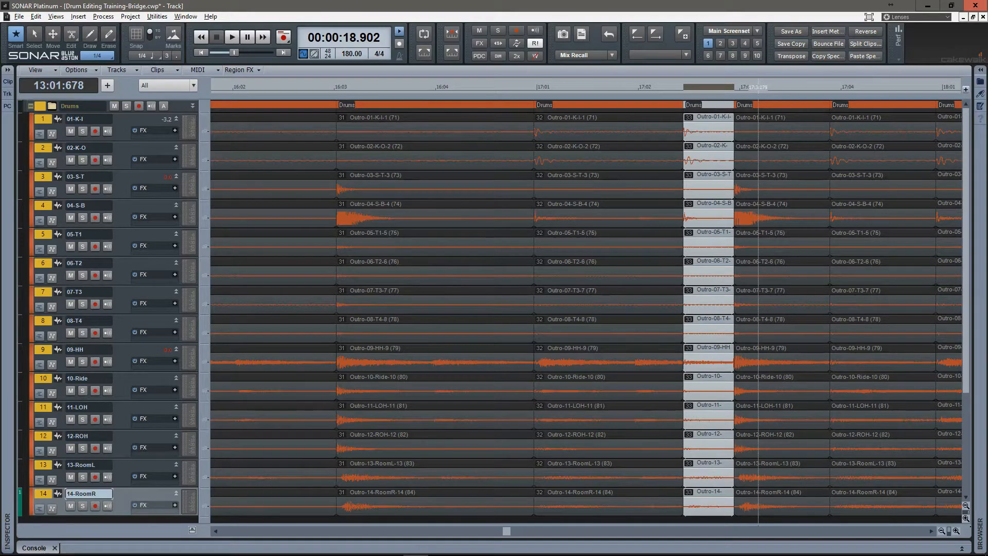
drag(758, 108, 771, 511)
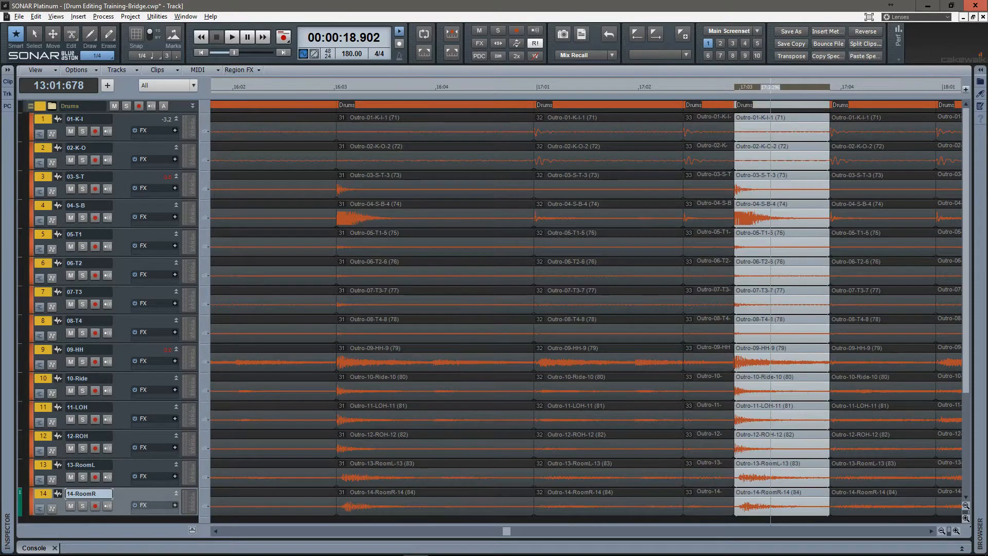
right_click(771, 512)
click(772, 420)
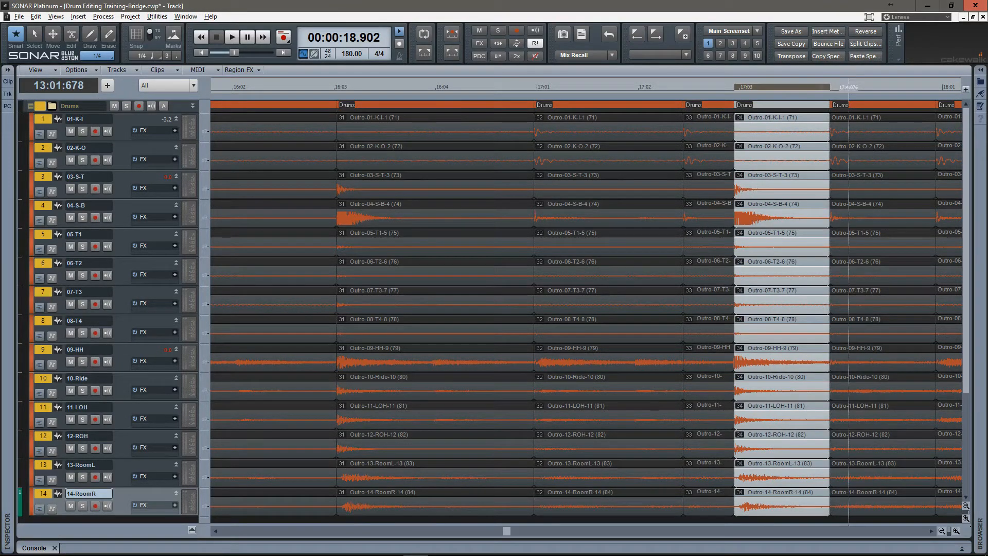
Step: Create separate selection groups across all drum tracks for the clips starting at 17:04 and those in the first half of bar 18
mouse_move(875, 86)
mouse_down()
mouse_move(840, 95)
mouse_move(624, 95)
mouse_move(449, 78)
mouse_up()
drag(454, 129, 455, 507)
right_click(455, 188)
click(514, 416)
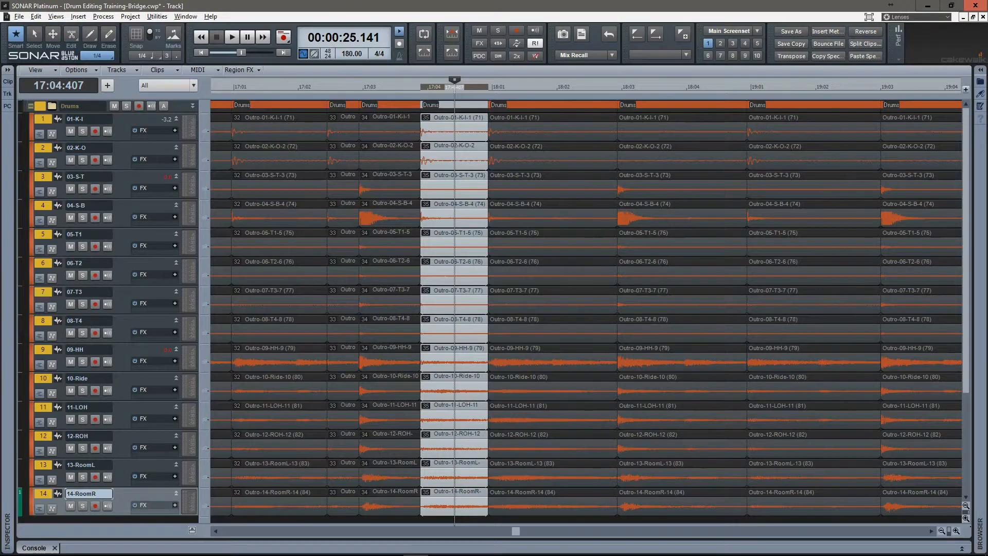
drag(514, 126, 553, 507)
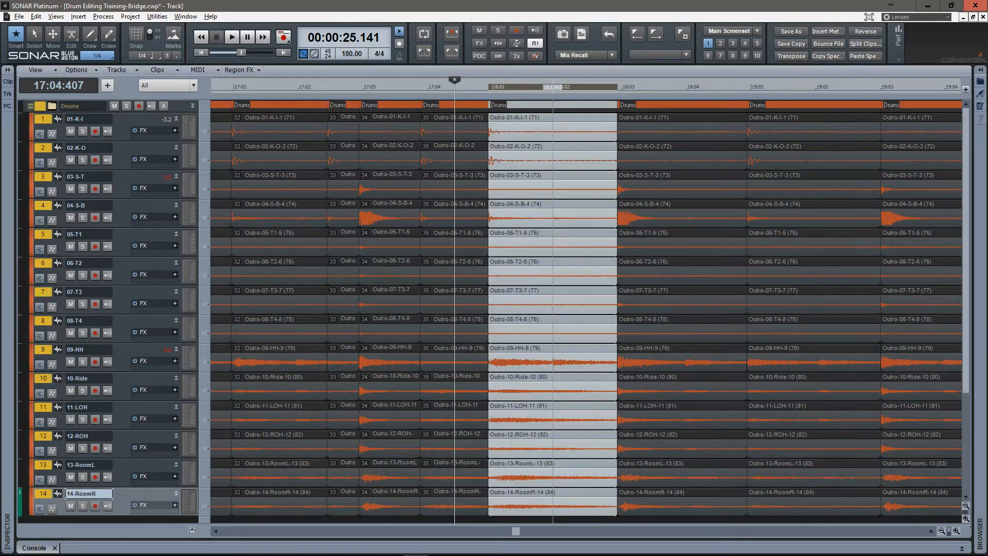
right_click(553, 192)
click(618, 420)
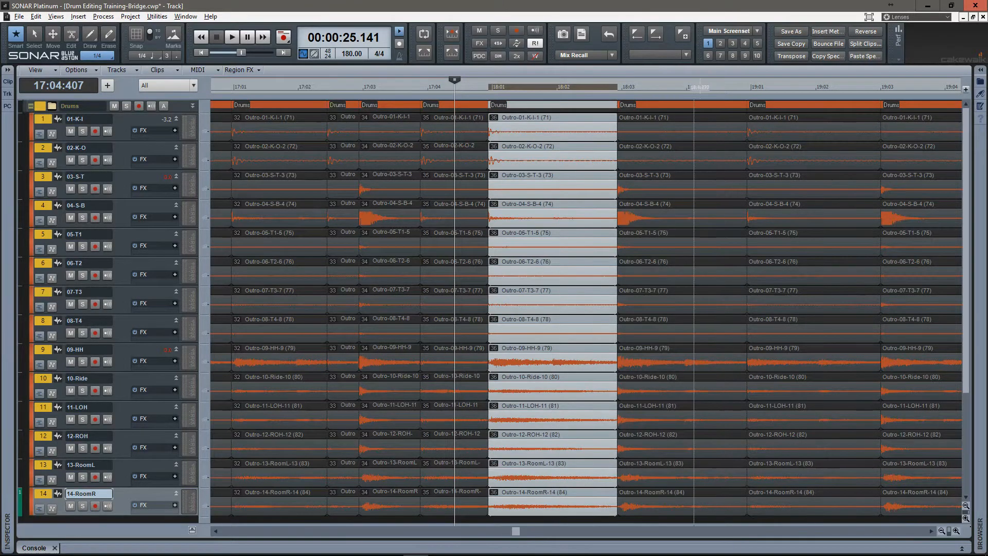
Step: Create a selection group across all drum tracks for the clips starting at 18:03
drag(642, 110, 650, 504)
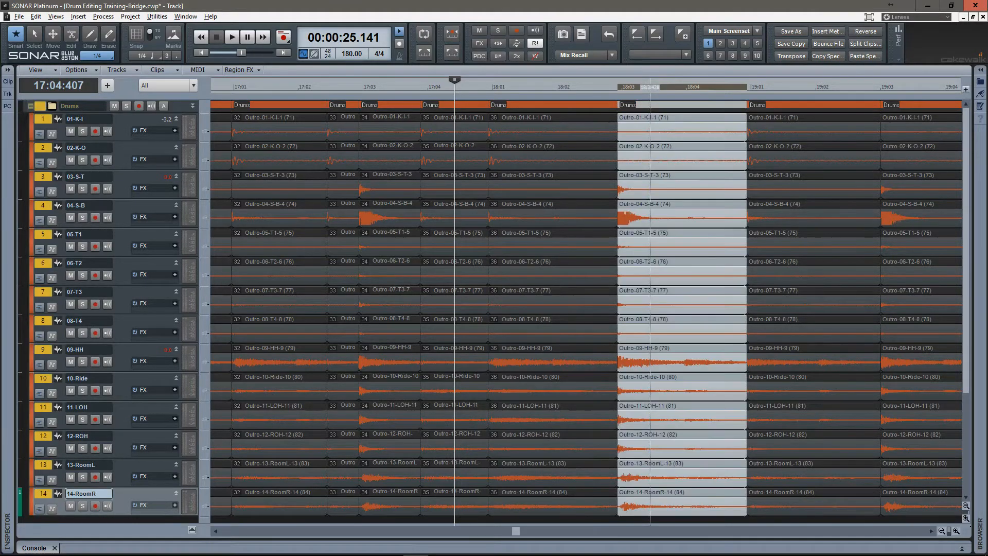
right_click(650, 503)
click(772, 415)
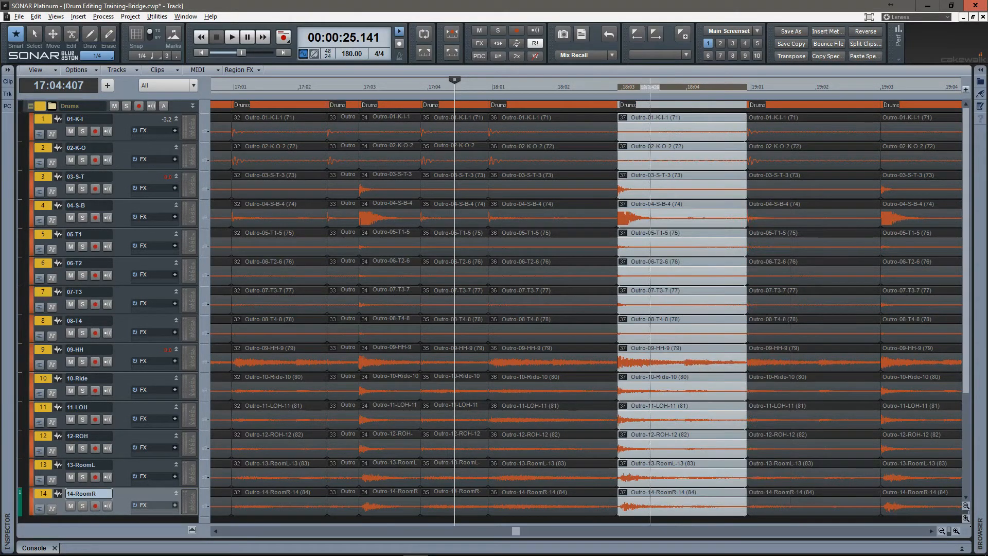
Step: Delete the clips between 19:01 and 19:03 and the short leftover clips just before 10:01 from all drum tracks
drag(781, 130, 794, 513)
key(Delete)
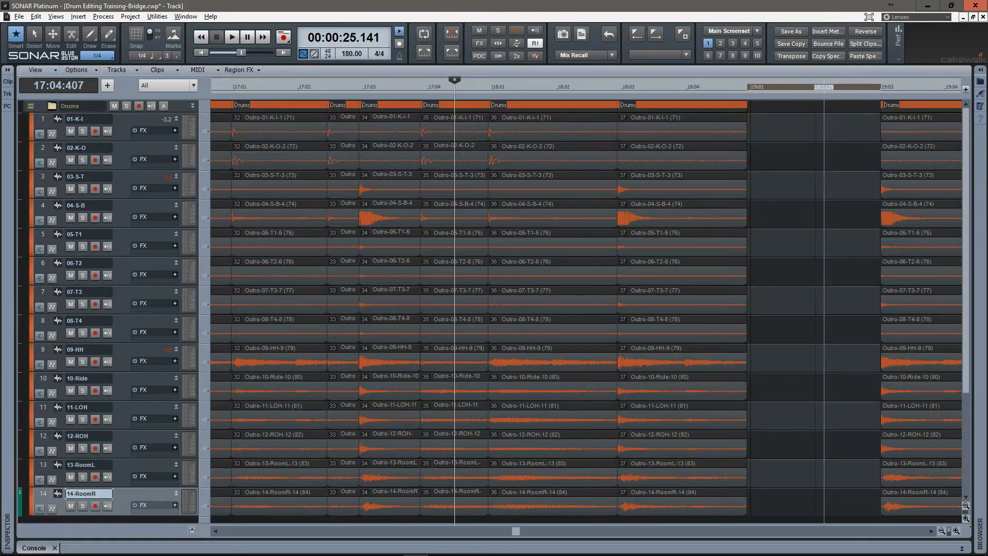
scroll(628, 309, down, 8)
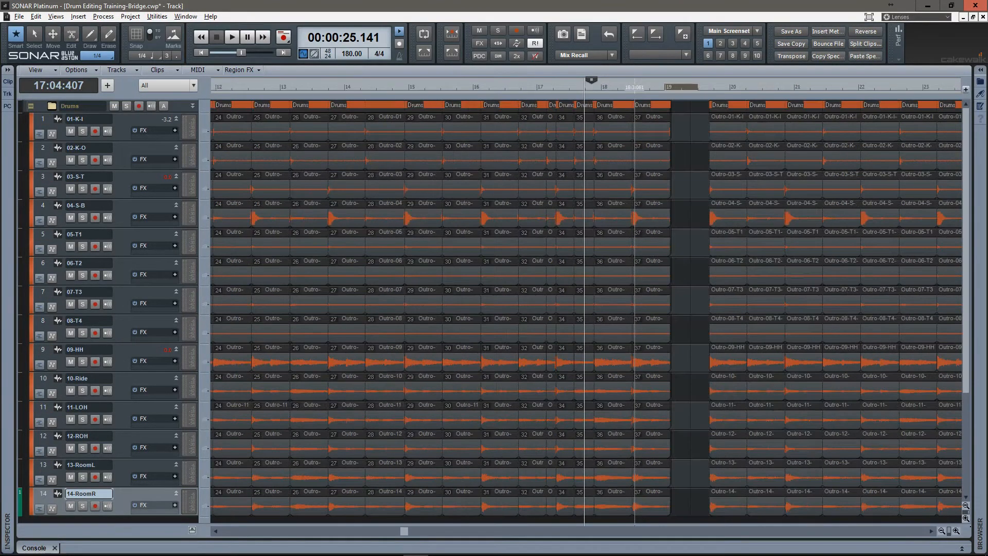
scroll(646, 309, right, 1)
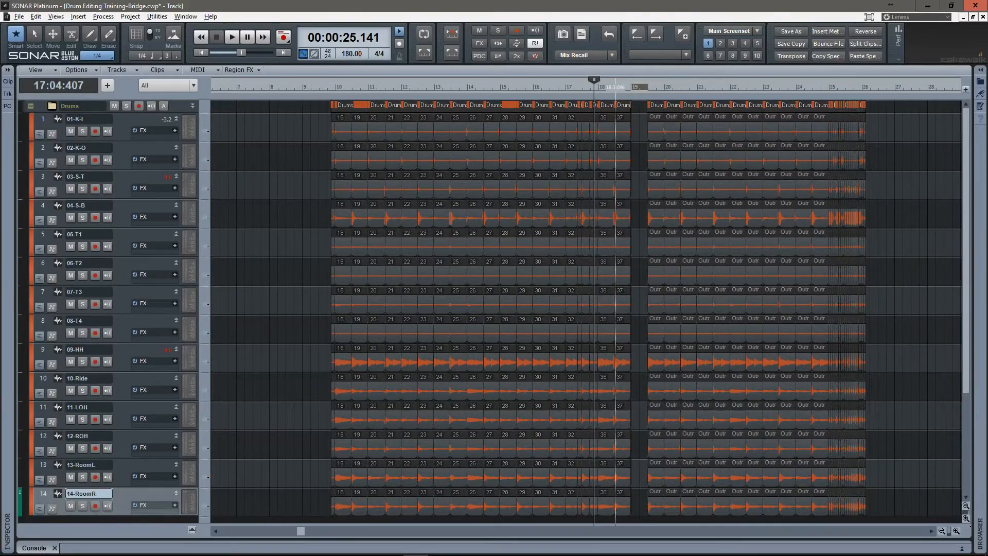
scroll(621, 309, up, 3)
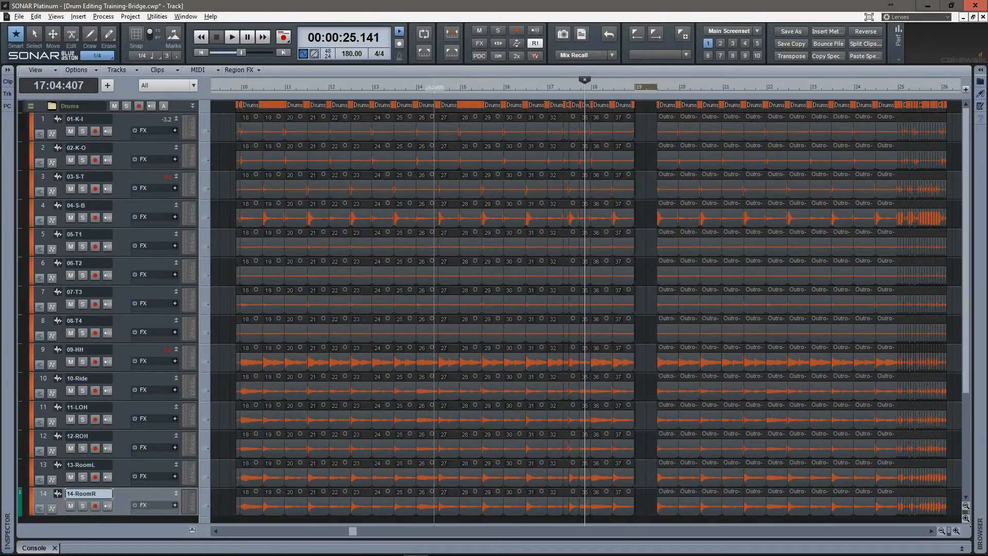
click(445, 105)
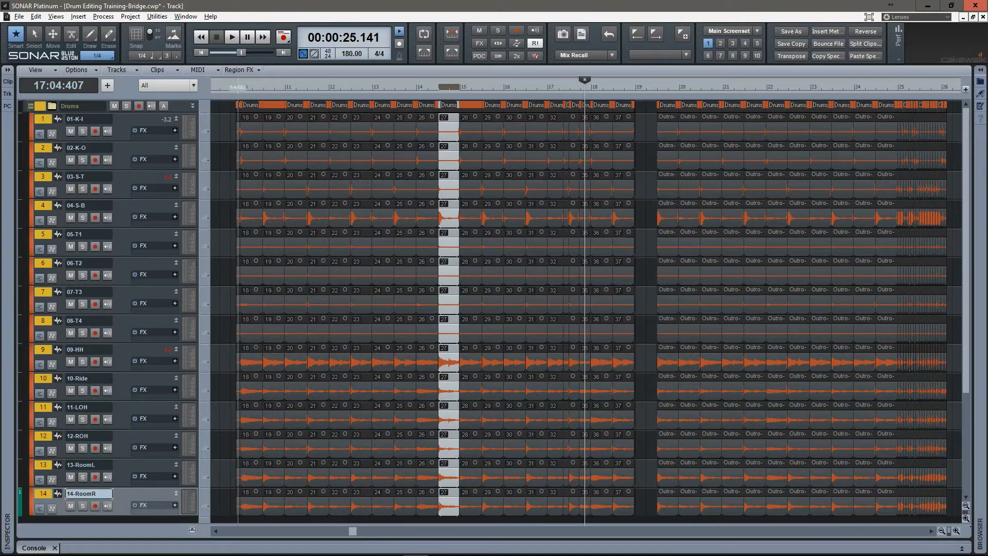
scroll(238, 309, up, 5)
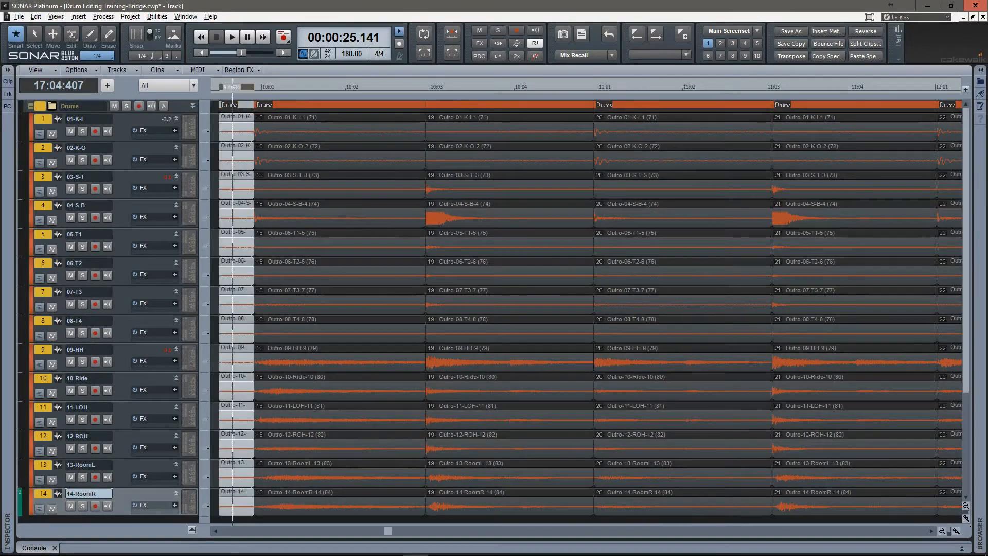
key(Delete)
Step: Turn on grid snapping with a 1/8-note resolution
drag(482, 87, 248, 49)
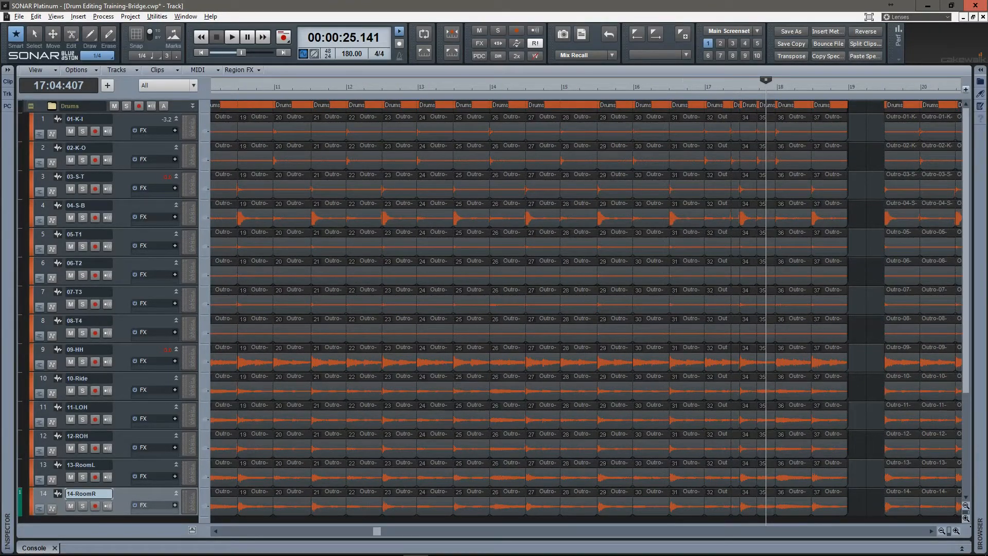
drag(738, 86, 662, 116)
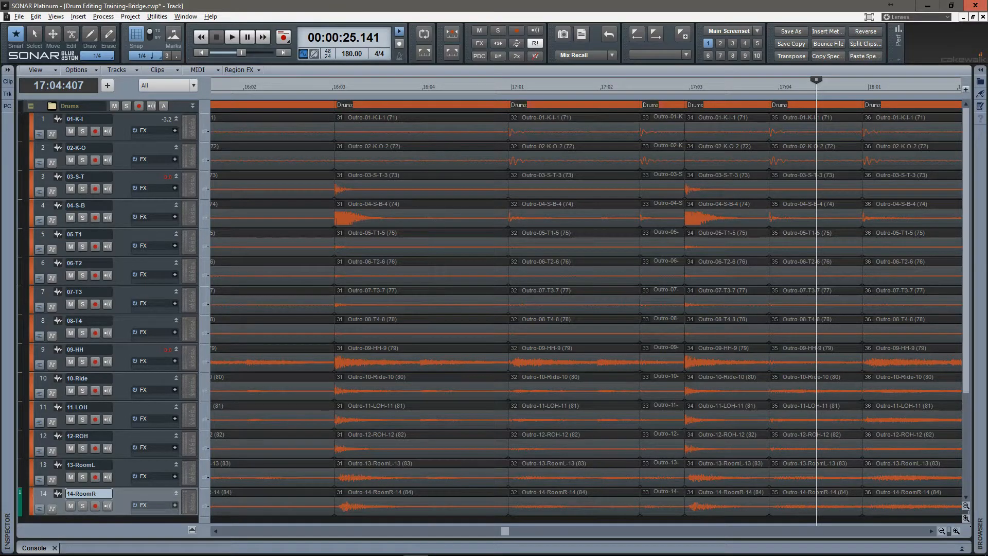
click(146, 55)
click(154, 115)
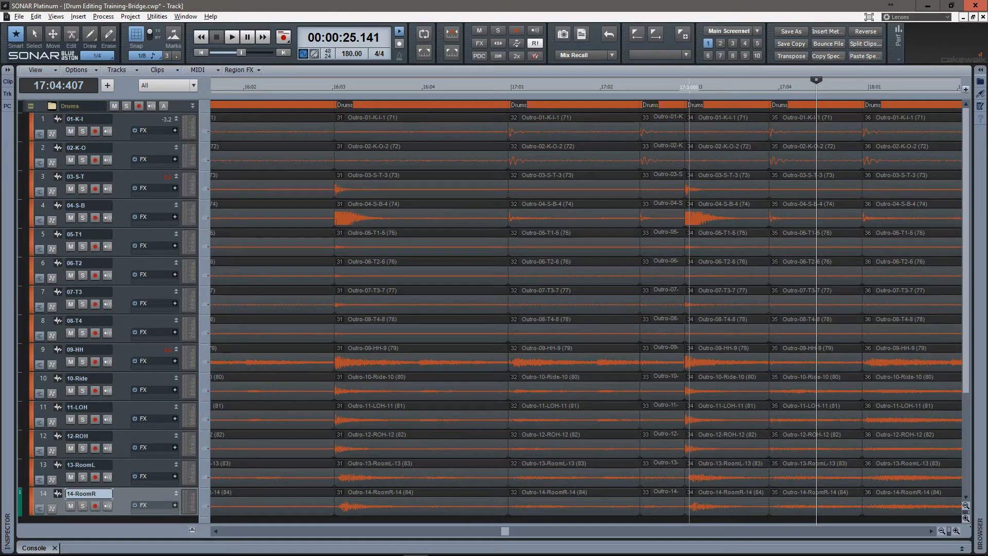
Step: Select all grouped drum clips from bar 10 to bar 19 and quantize their start times to 1/8 with auto-crossfade
scroll(690, 309, down, 3)
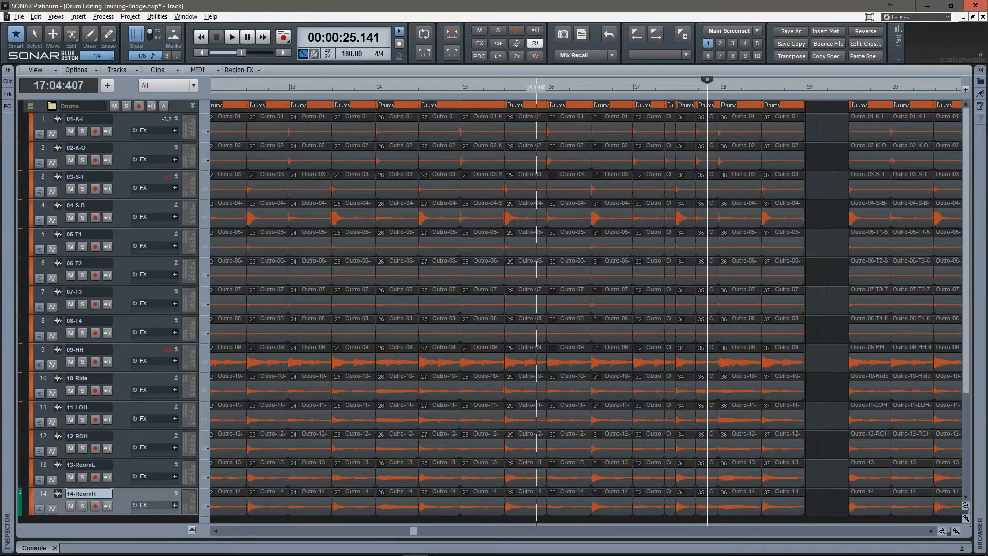
scroll(515, 309, down, 3)
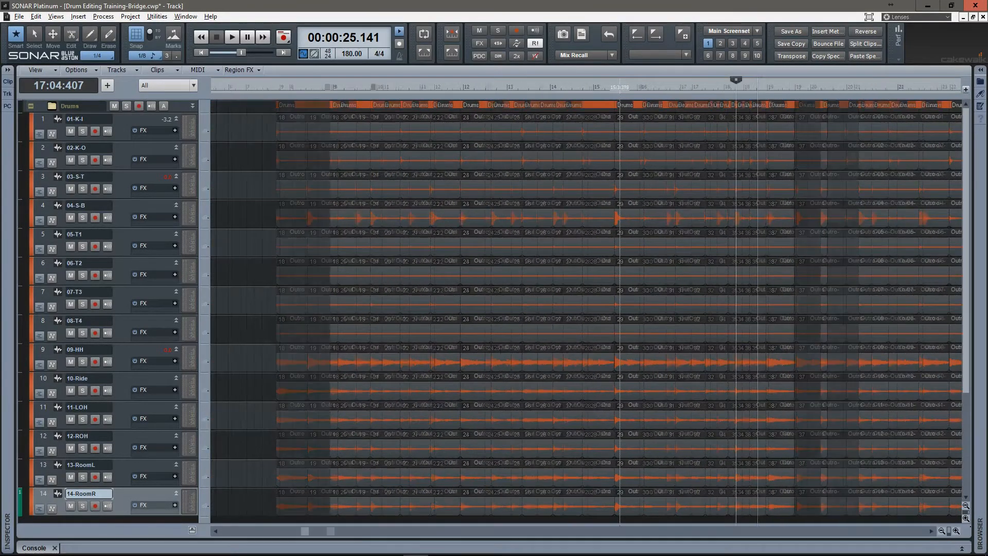
drag(387, 123, 756, 157)
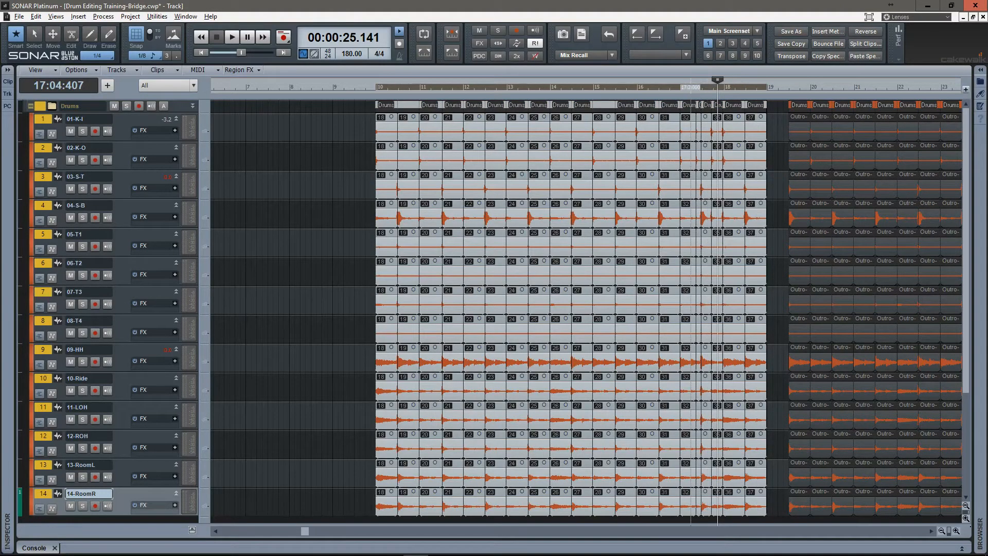
key(q)
click(439, 233)
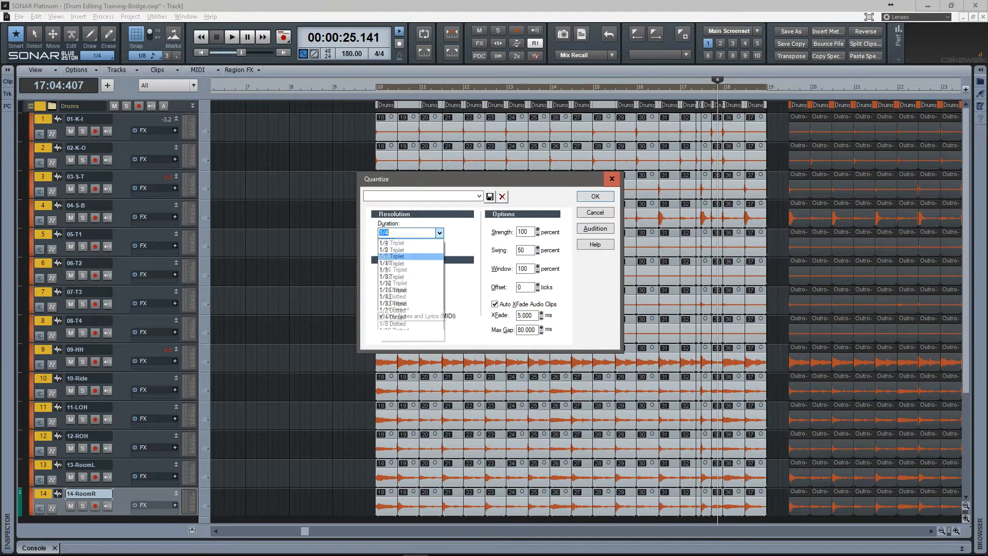
click(391, 276)
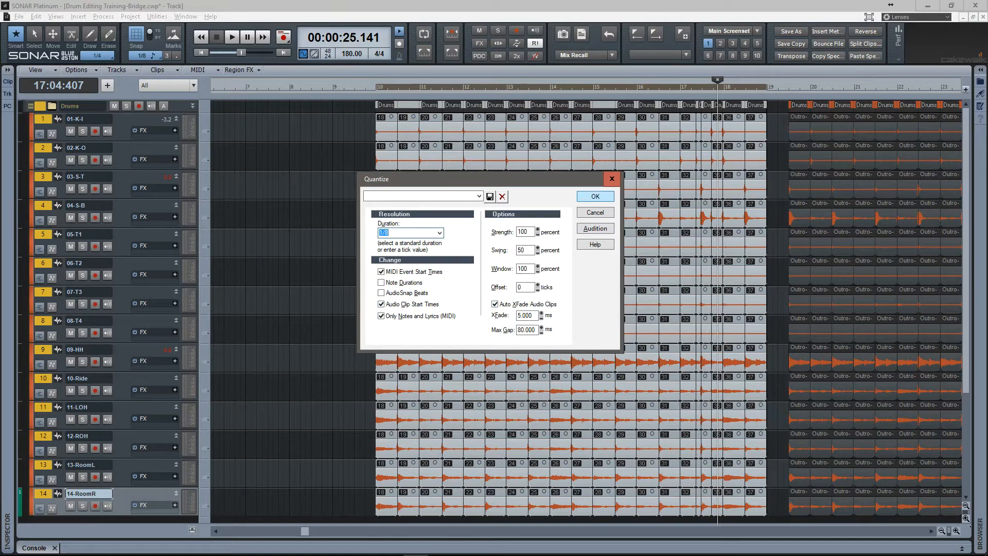
key(Return)
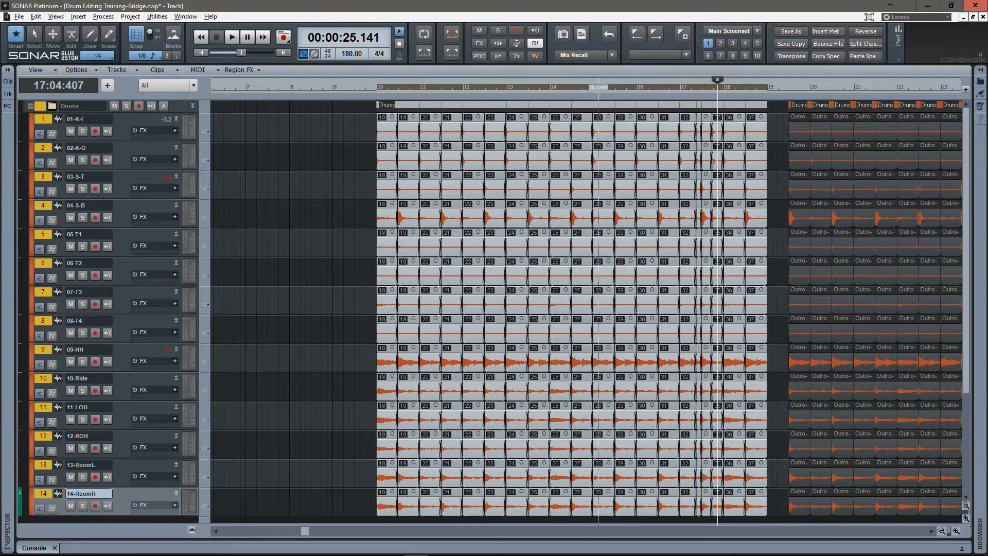
Step: Play back the quantized drum section from 10:01 to check its timing
key(space)
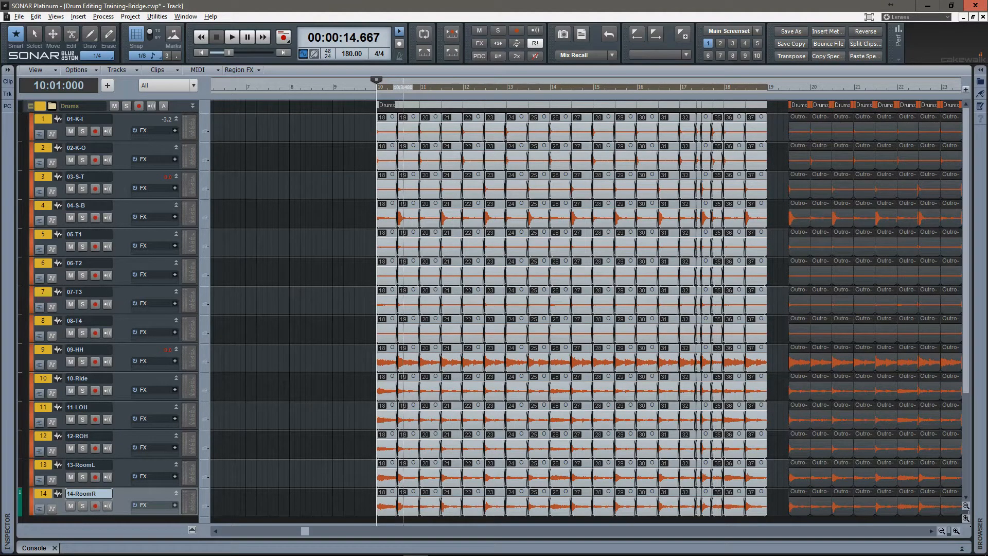
key(space)
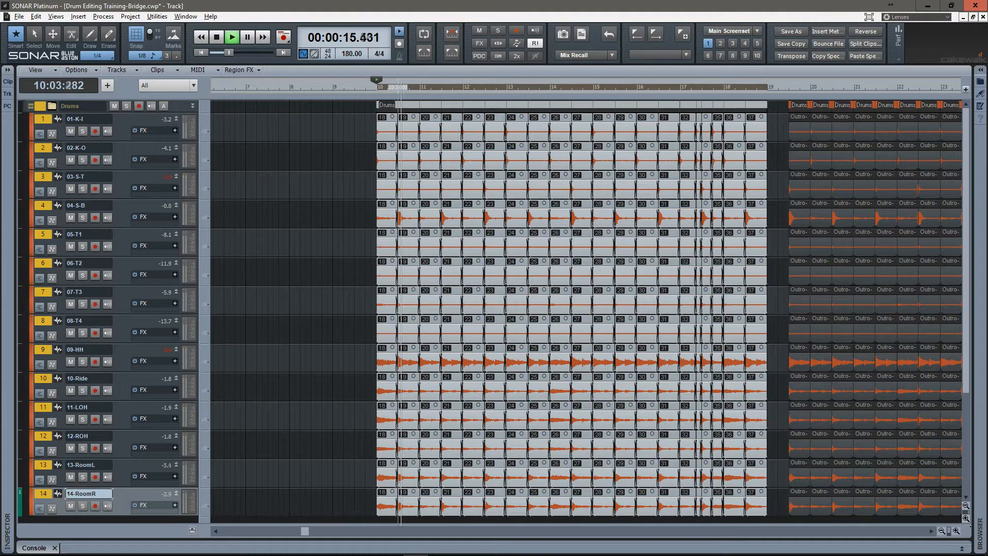
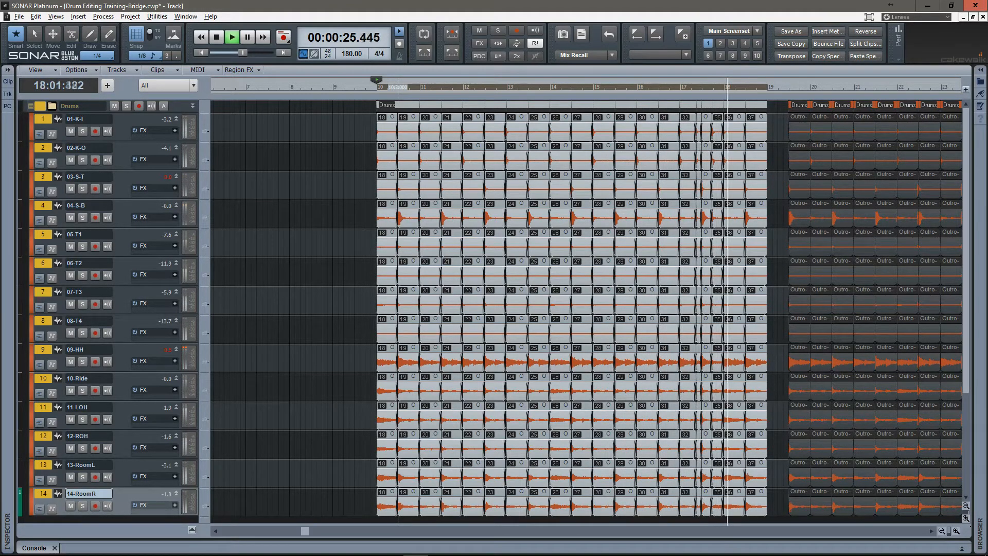
key(space)
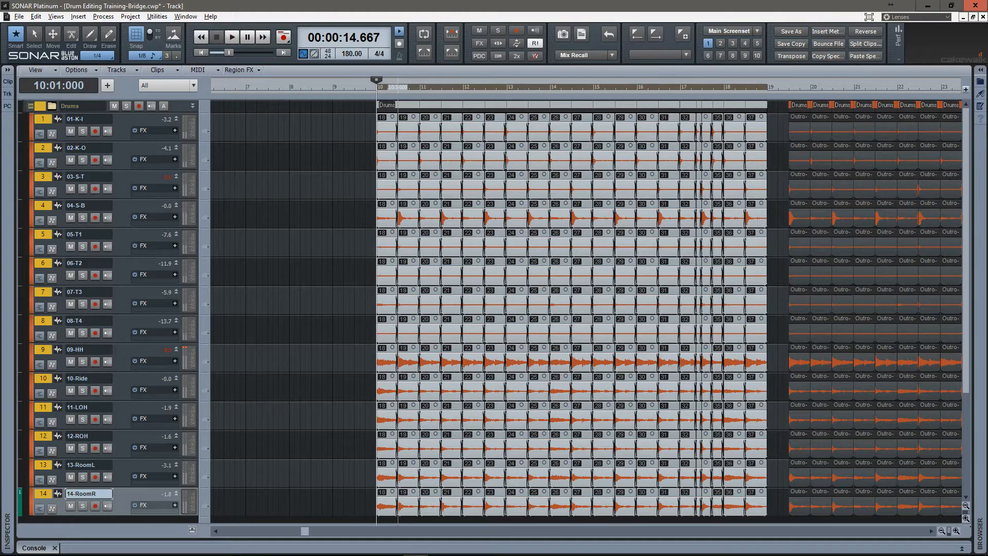
Step: Move the playhead to the clip boundary at 10:03 and turn off grid snapping in screenset 3
scroll(393, 494, up, 11)
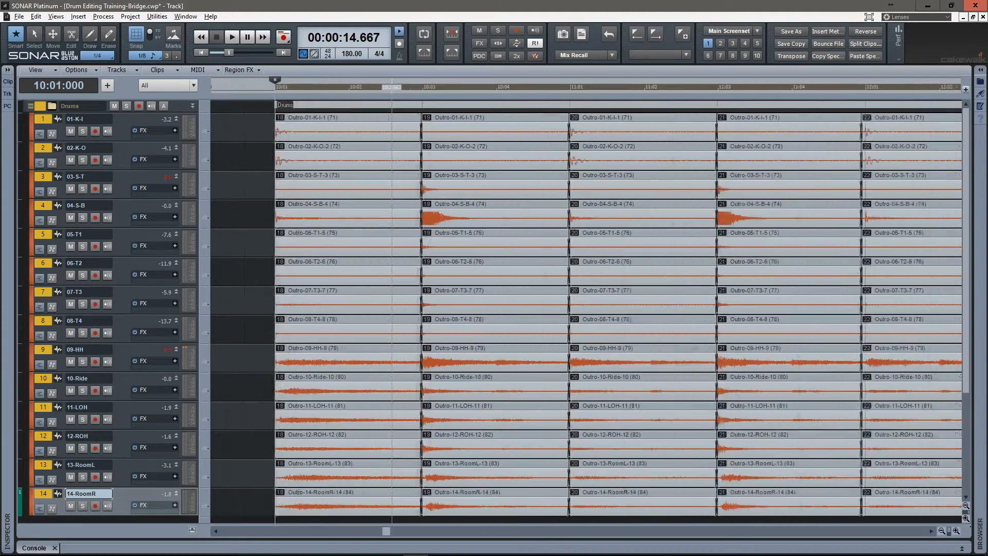
click(348, 495)
key(Tab)
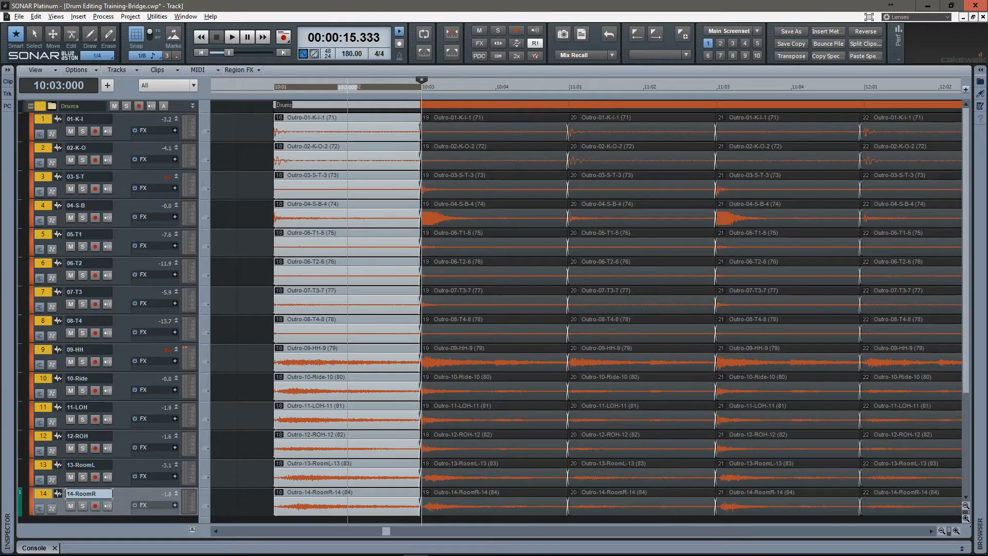
key(3)
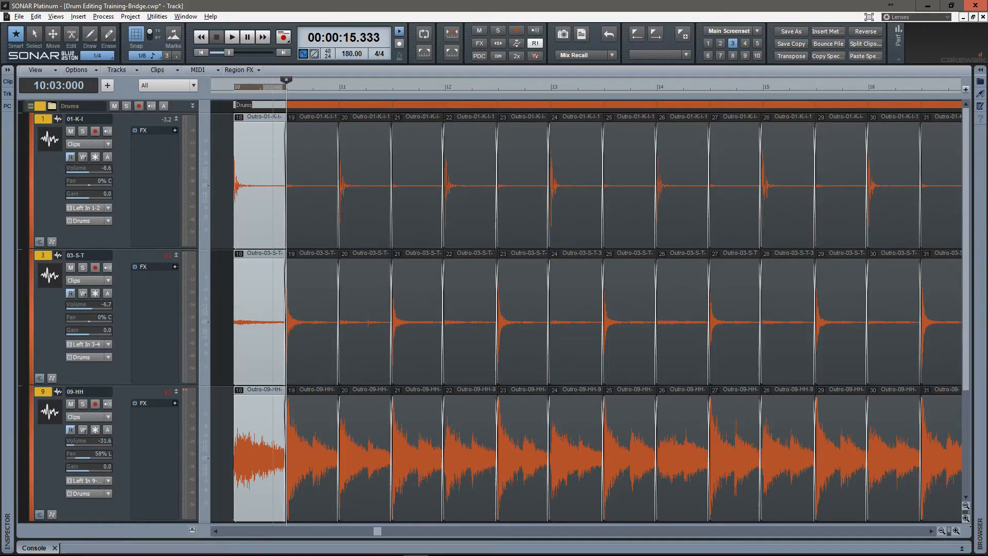
key(n)
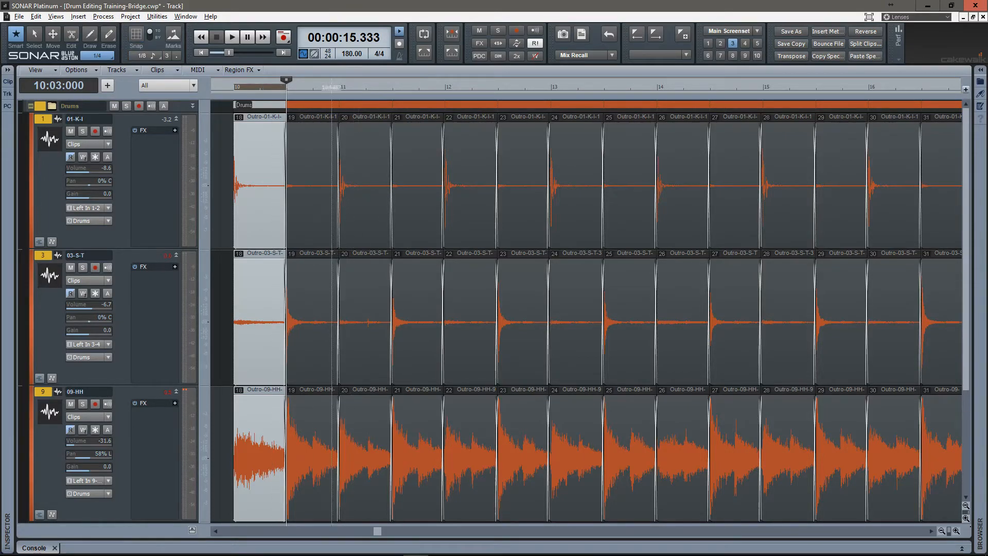
Step: Examine the crossfade at 10:03 up close on the kick, snare and hi-hat tracks, then return to screenset 1
scroll(286, 319, up, 10)
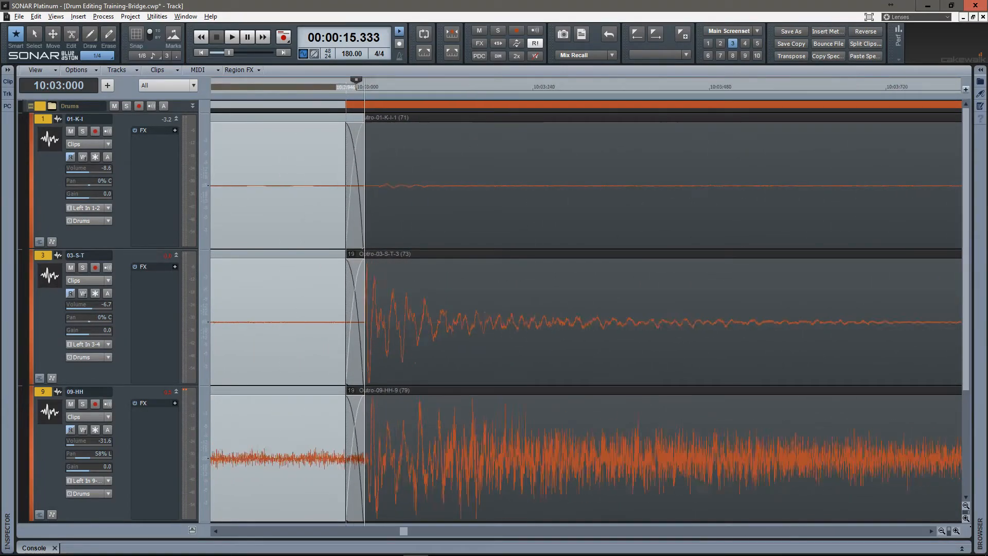
scroll(369, 319, down, 8)
key(1)
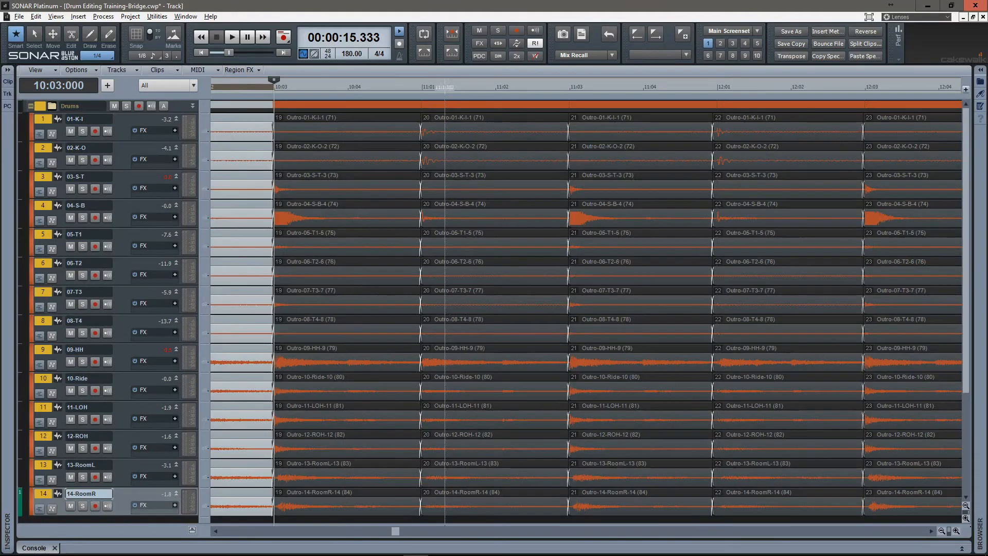
Step: Select all quantized drum clips between bars 10 and 19 and change their existing fade-in and fade-out curves to linear
drag(451, 87, 360, 69)
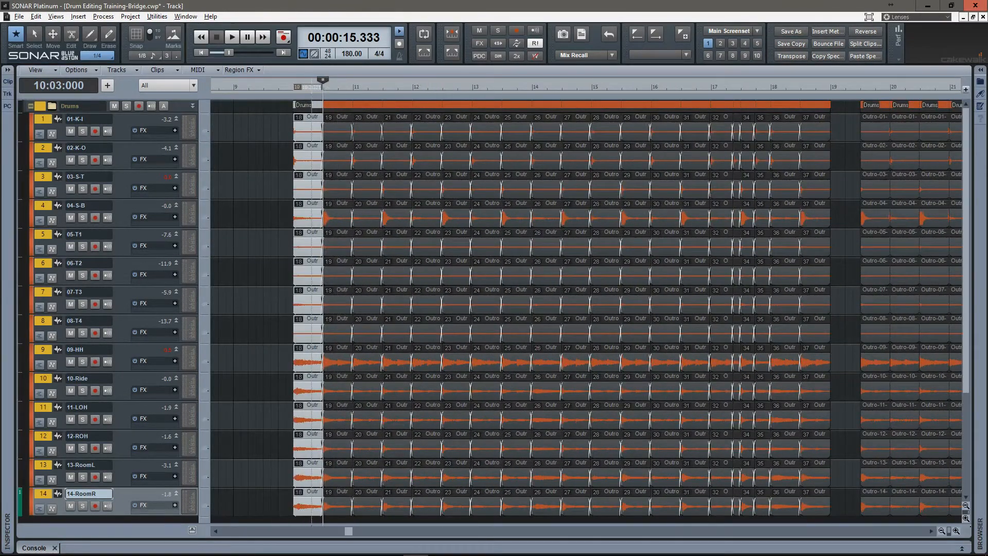
drag(311, 131, 832, 191)
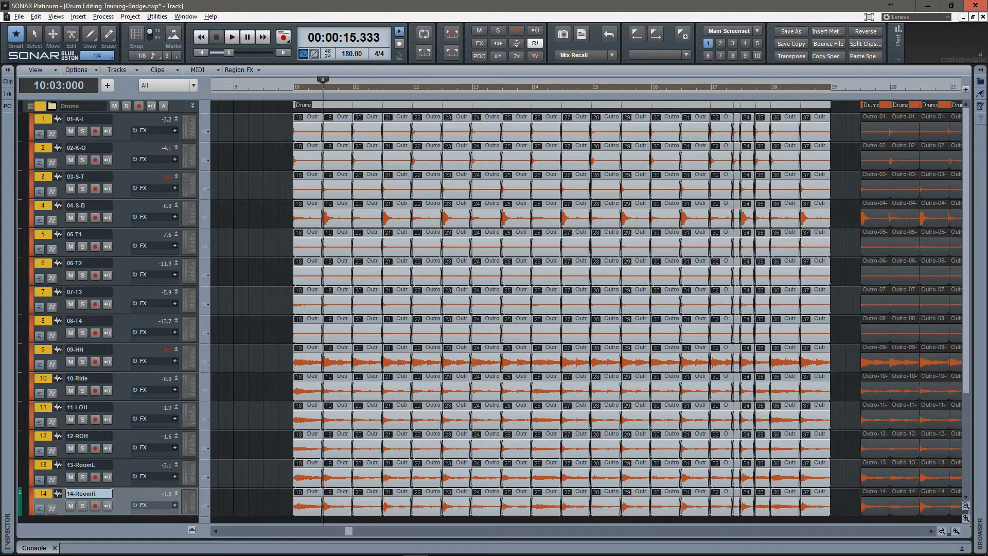
click(158, 70)
click(175, 119)
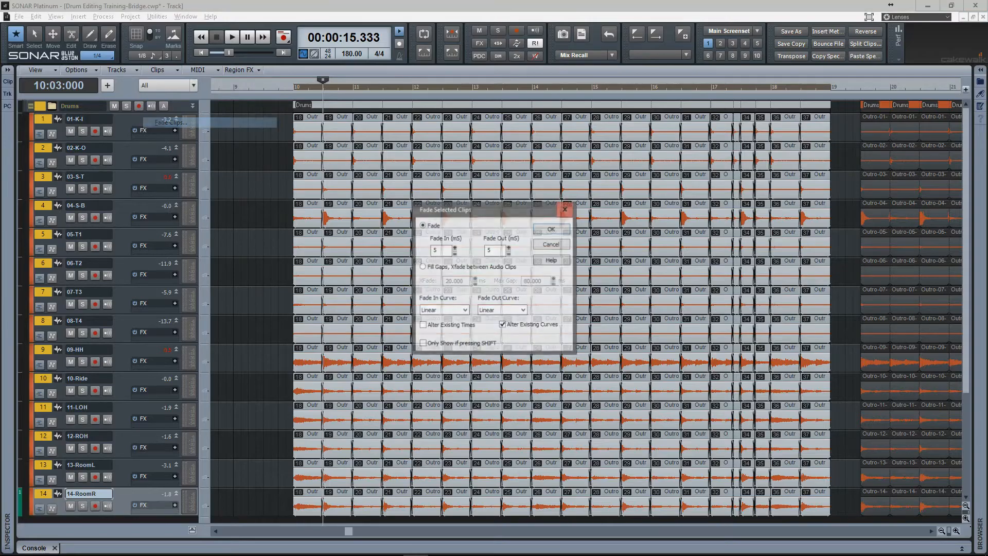
click(552, 228)
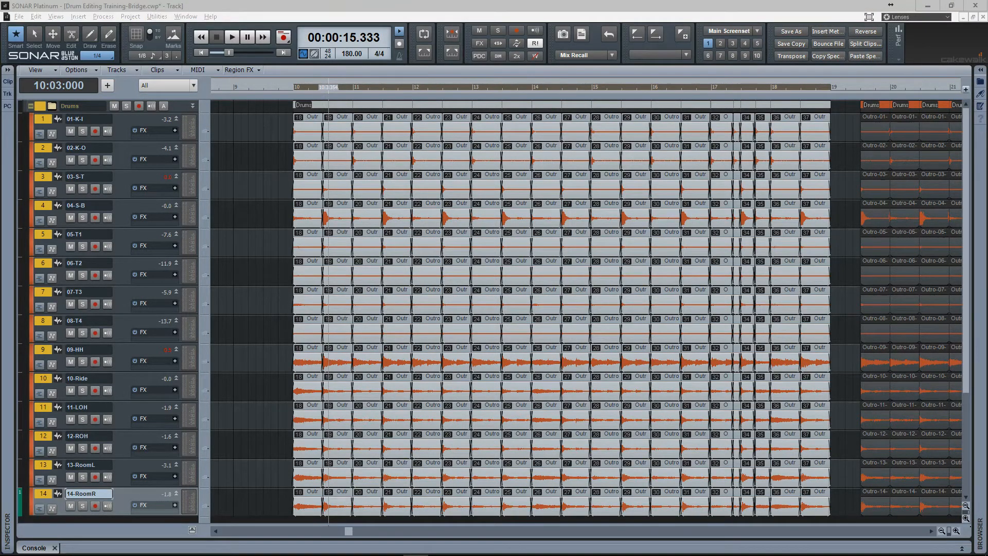
Step: Examine the crossfade between the clips meeting at 10:03 on the kick, snare and hi-hat tracks in screenset 3
key(3)
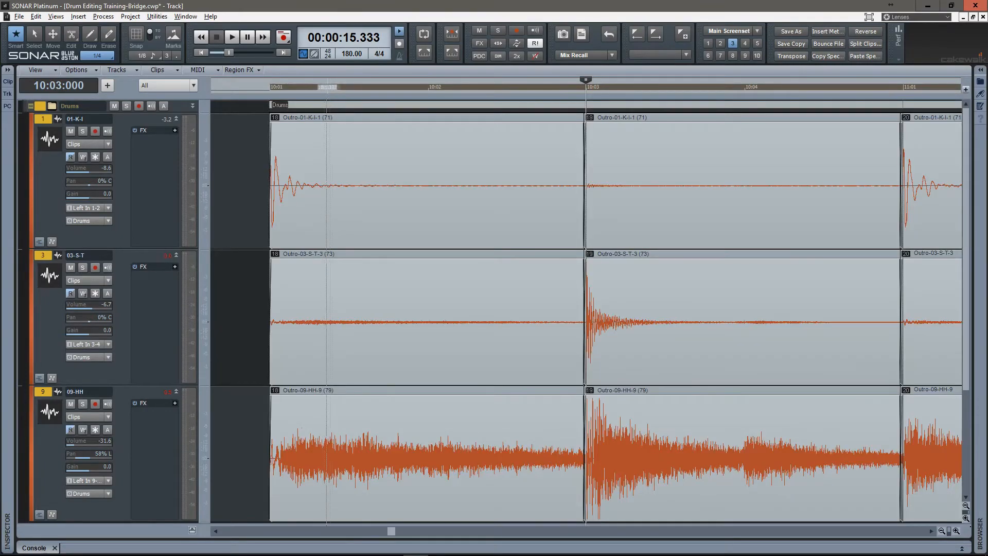
click(411, 288)
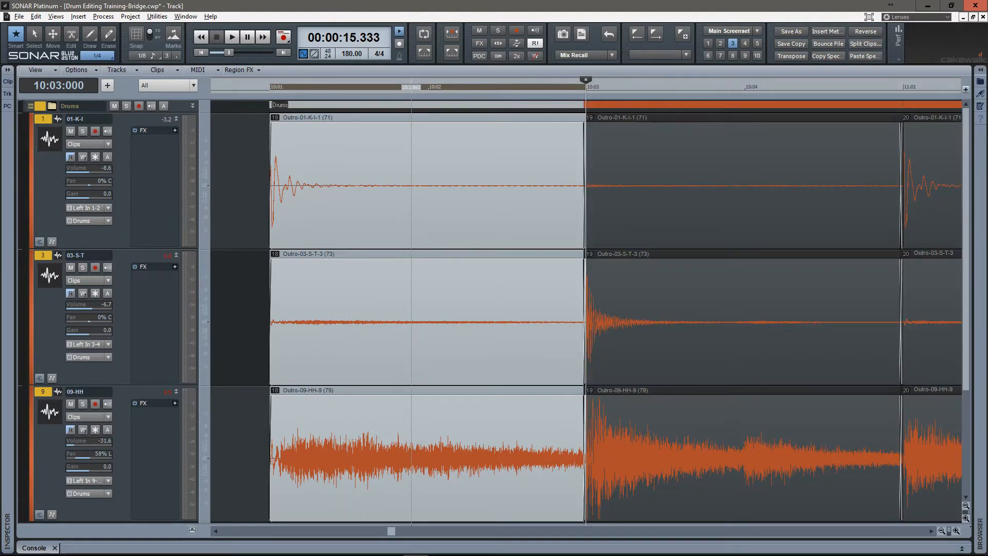
key(ctrl+Right)
key(ctrl+Right)
key(ctrl+Right)
key(ctrl+Right)
key(ctrl+Right)
key(ctrl+Right)
key(ctrl+Right)
key(ctrl+Right)
key(ctrl+Right)
key(ctrl+Right)
key(ctrl+Right)
key(ctrl+Right)
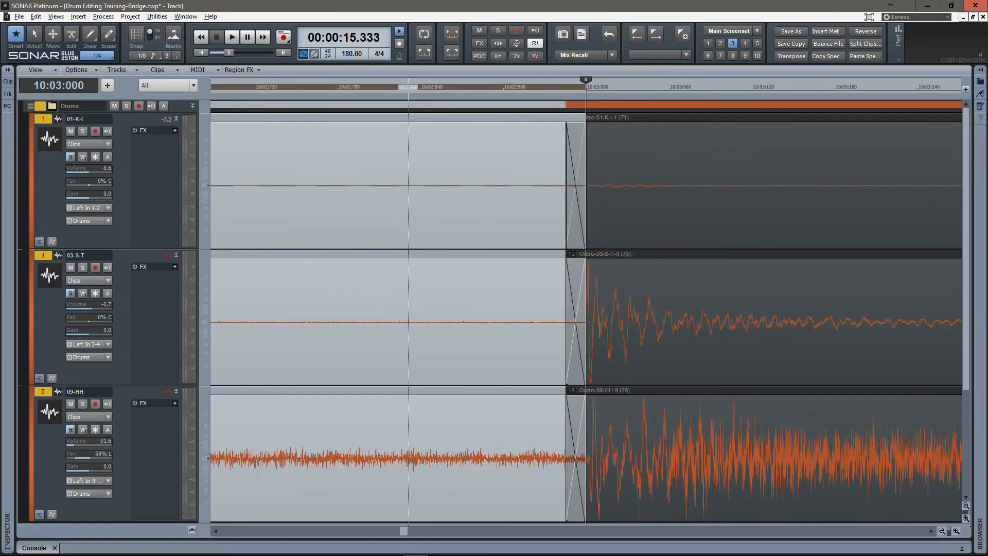
click(609, 291)
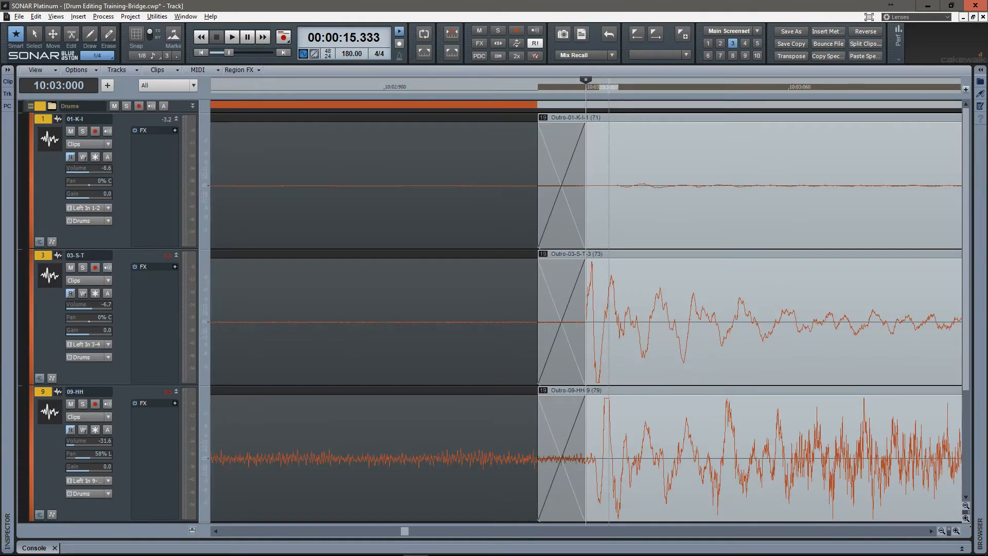
Step: Step through the drum clip boundaries from 10:03 to 14:03, examining each crossfade on the kick, snare and hi-hat tracks
key(F8)
click(550, 291)
key(F8)
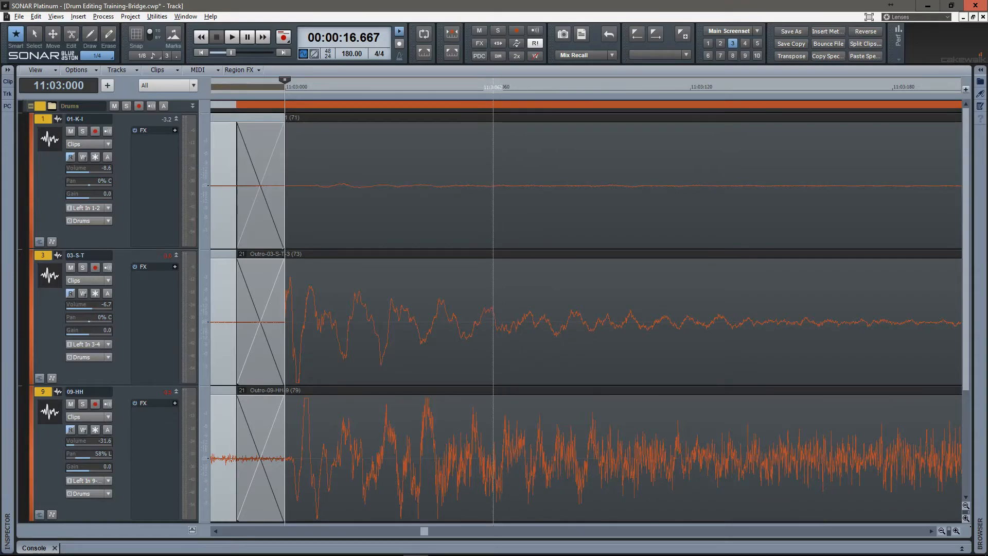
key(F8)
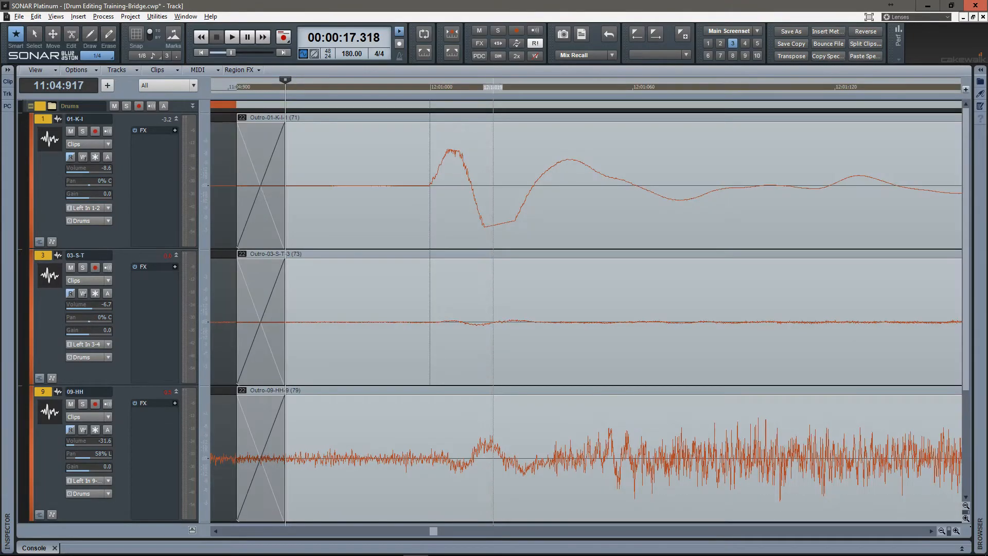
key(F8)
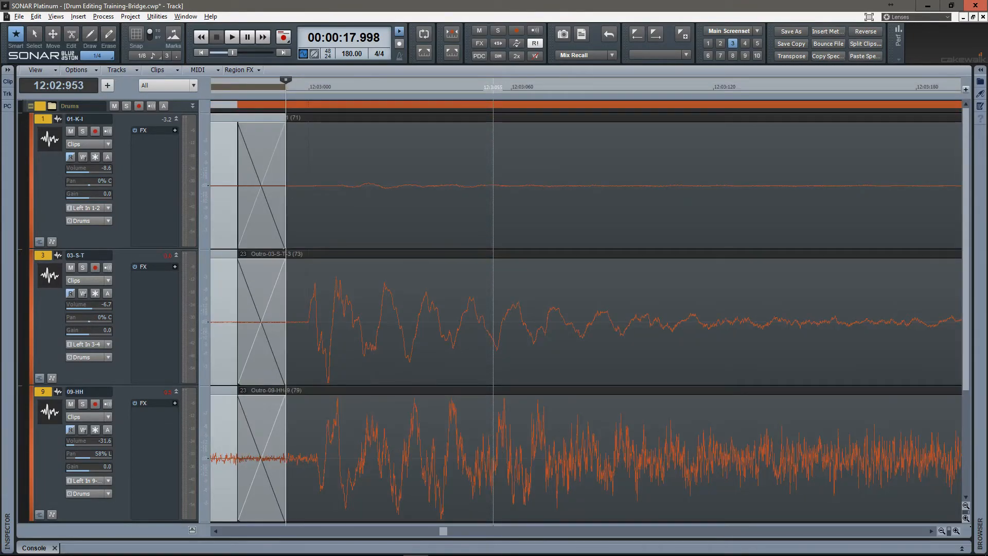
key(F8)
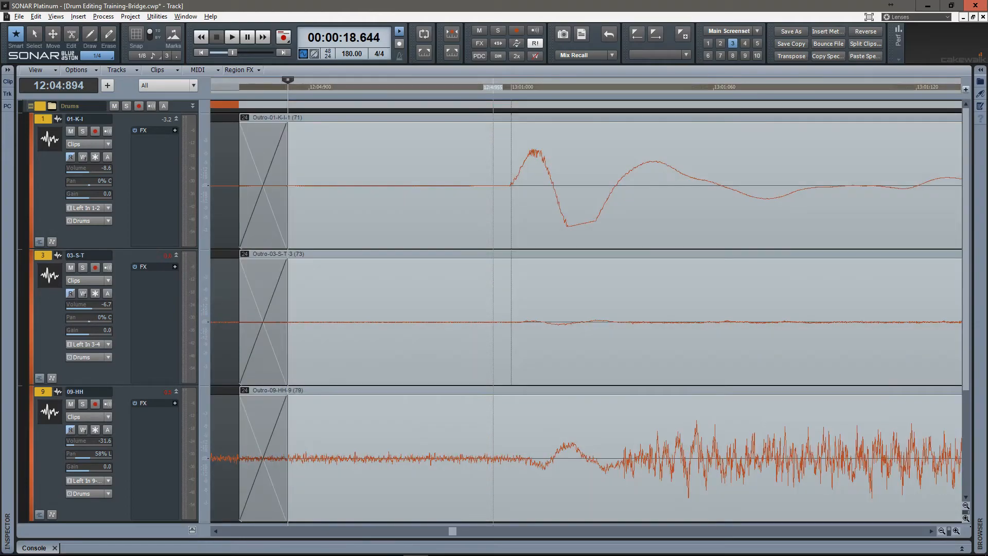
key(F8)
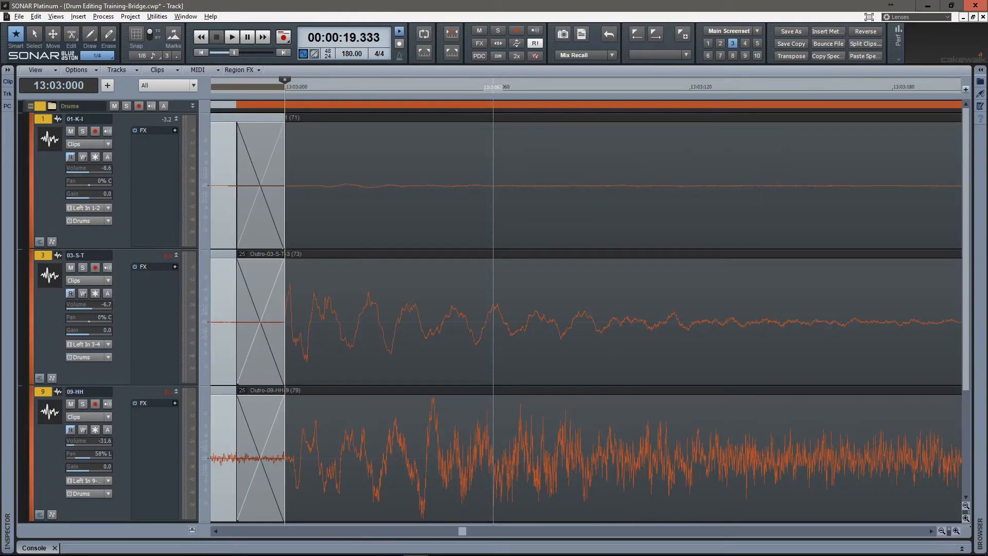
key(F8)
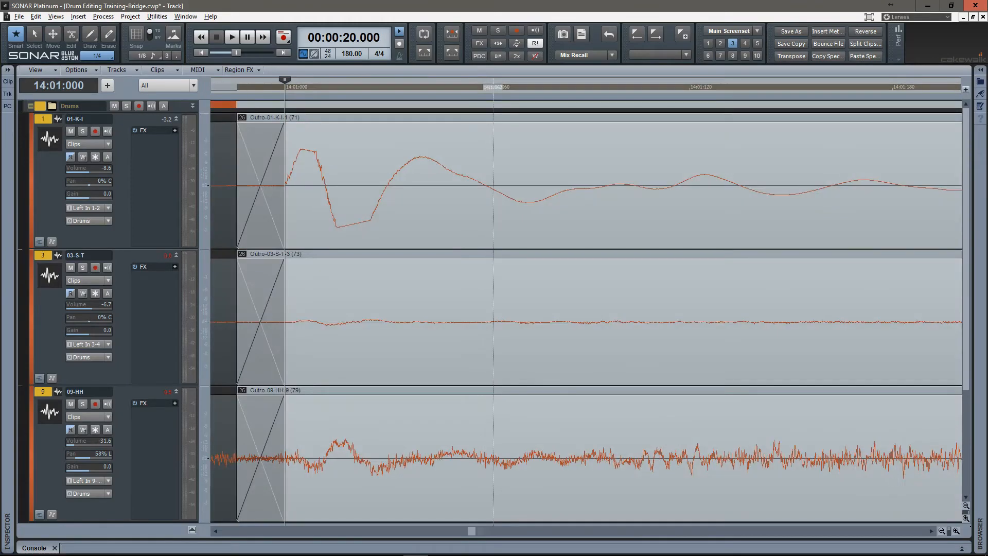
key(F8)
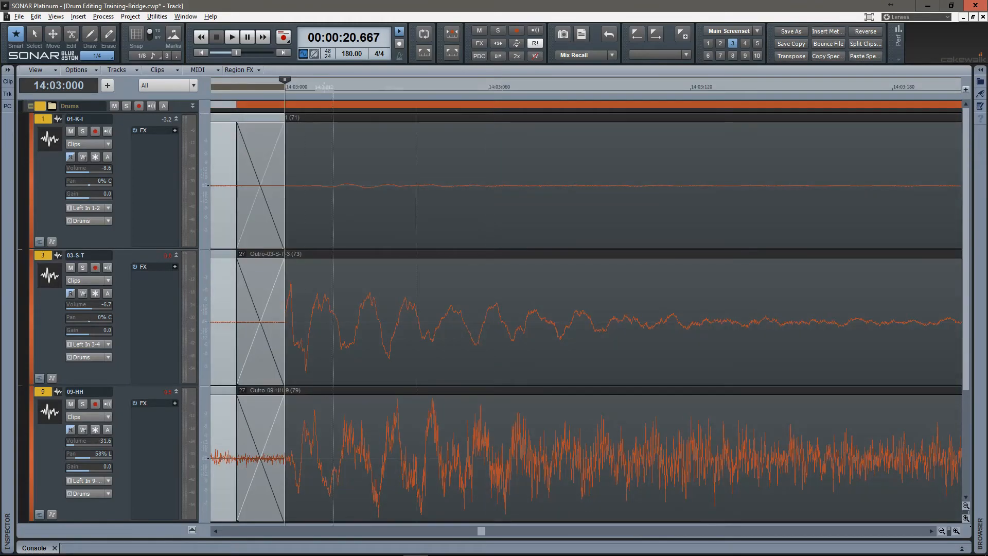
Step: Examine the crossfades more closely from 14:03 to 17:03, checking their placement against the drum attacks
scroll(285, 319, up, 7)
scroll(285, 319, down, 4)
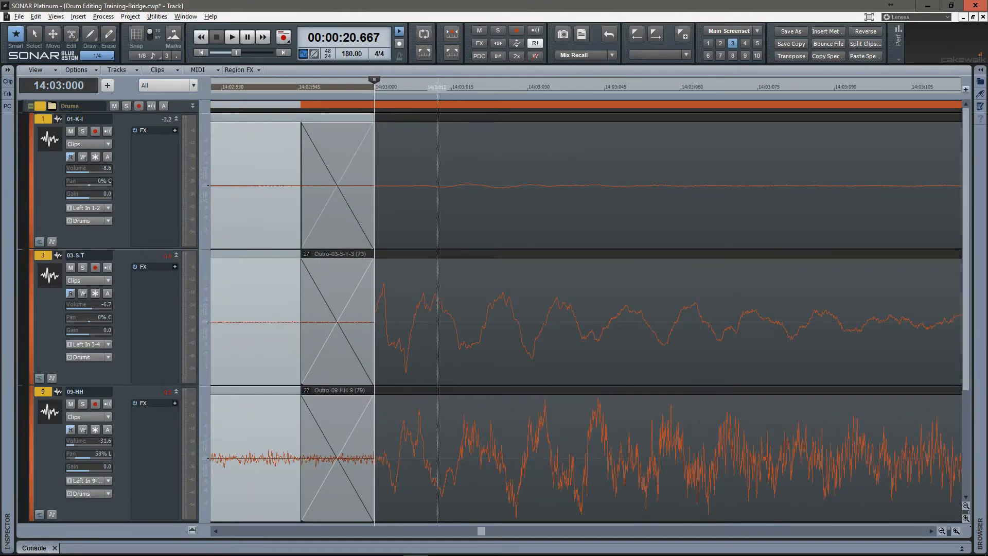
key(F8)
click(440, 319)
key(F8)
key(F8)
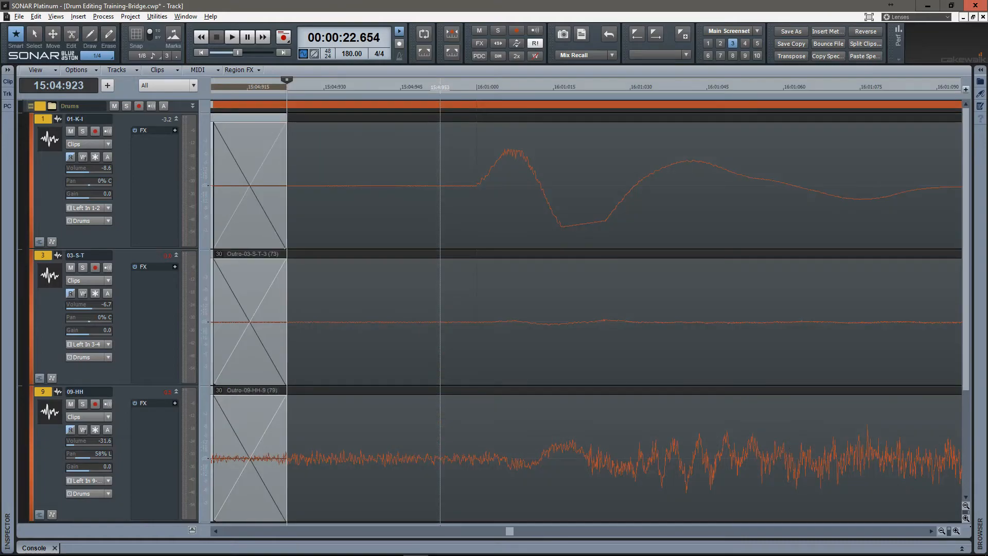
key(F8)
key(F8)
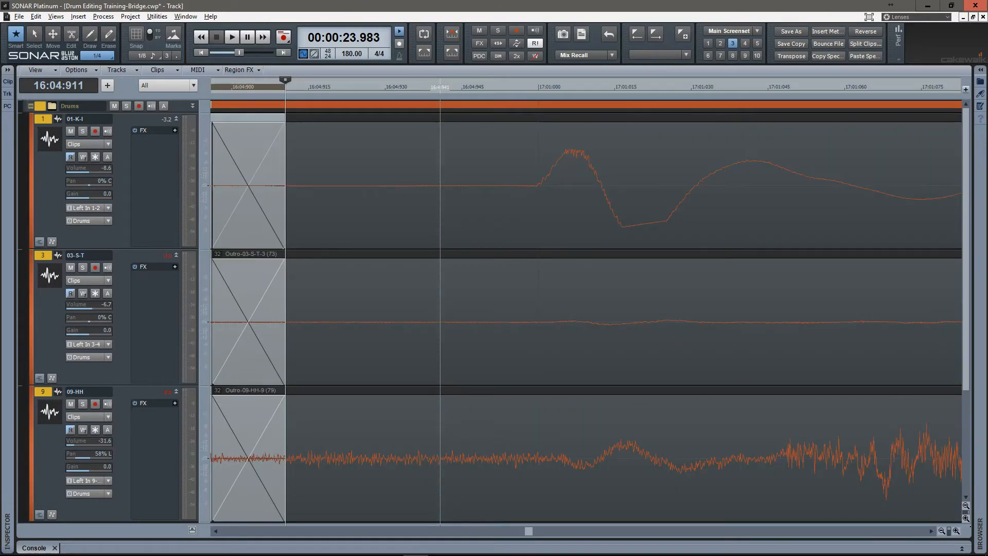
key(F8)
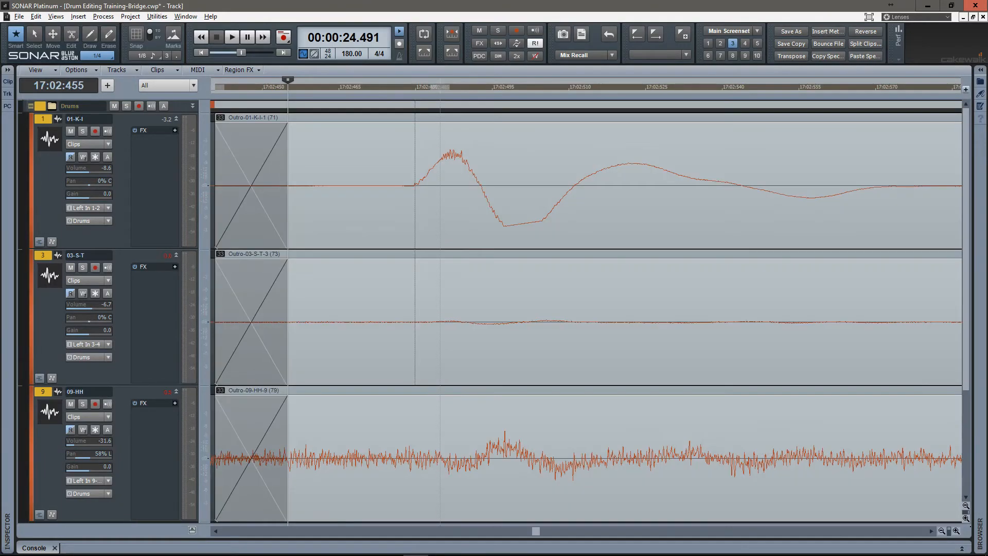
key(F8)
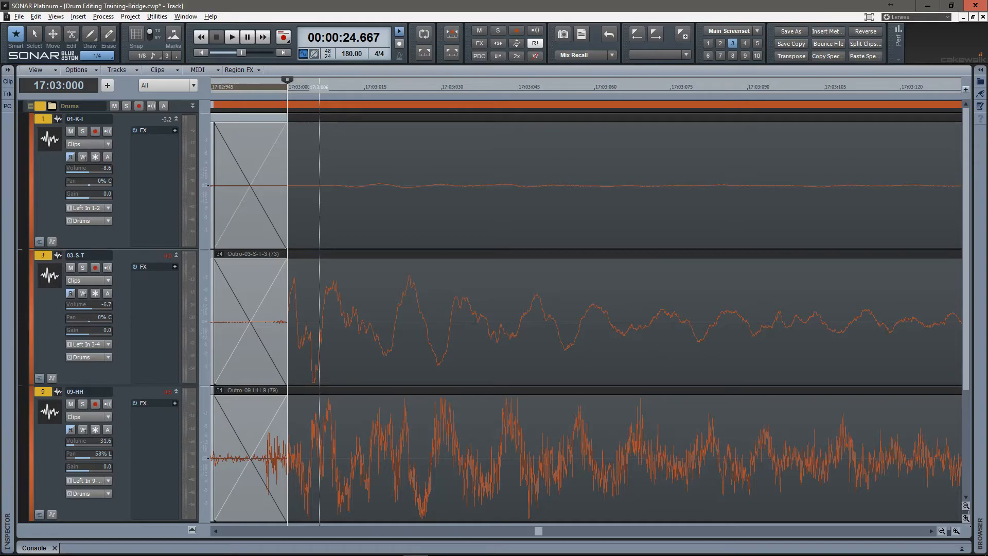
Step: In screenset 4, shift the grouped drum clips' crossfade at 17:03 about 6 ticks earlier, ahead of the hi-hat attack, and close the hi-hat's take lanes
key(4)
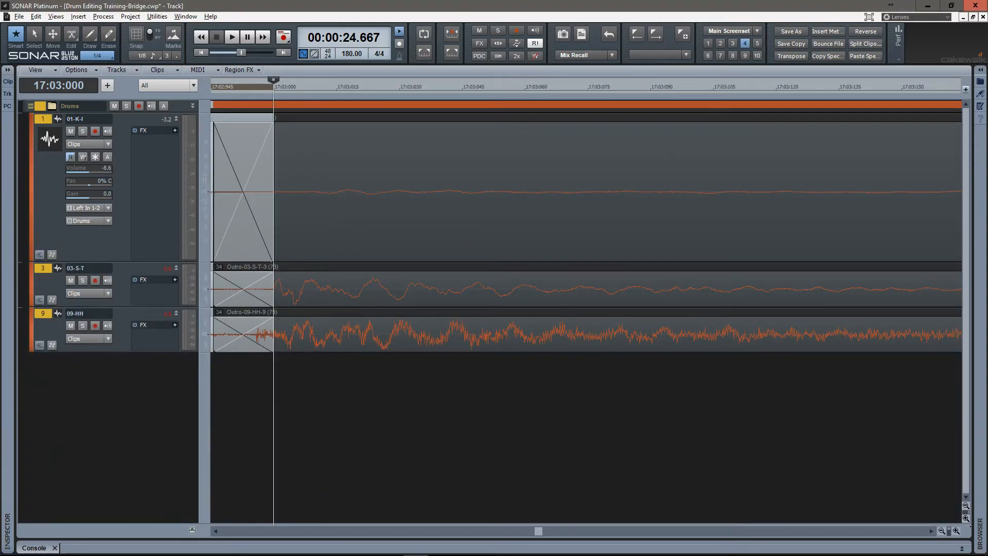
scroll(249, 309, down, 3)
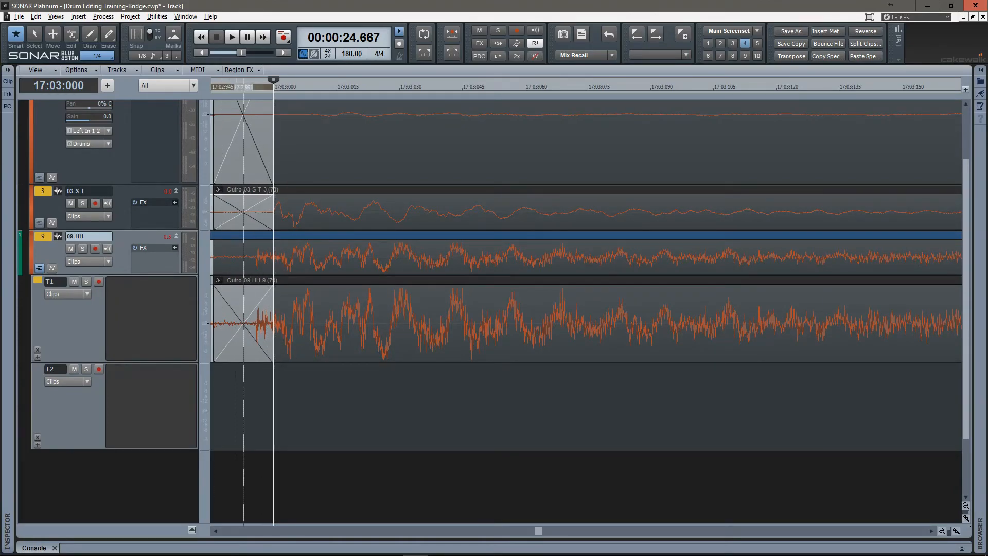
drag(274, 80, 345, 80)
scroll(272, 308, up, 3)
drag(271, 309, 500, 309)
scroll(499, 309, up, 1)
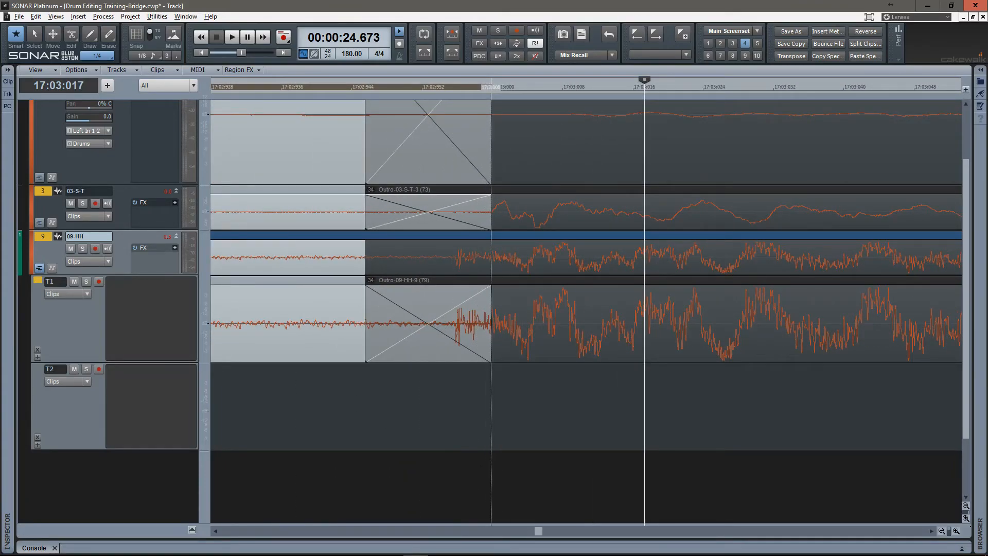
drag(491, 324, 437, 325)
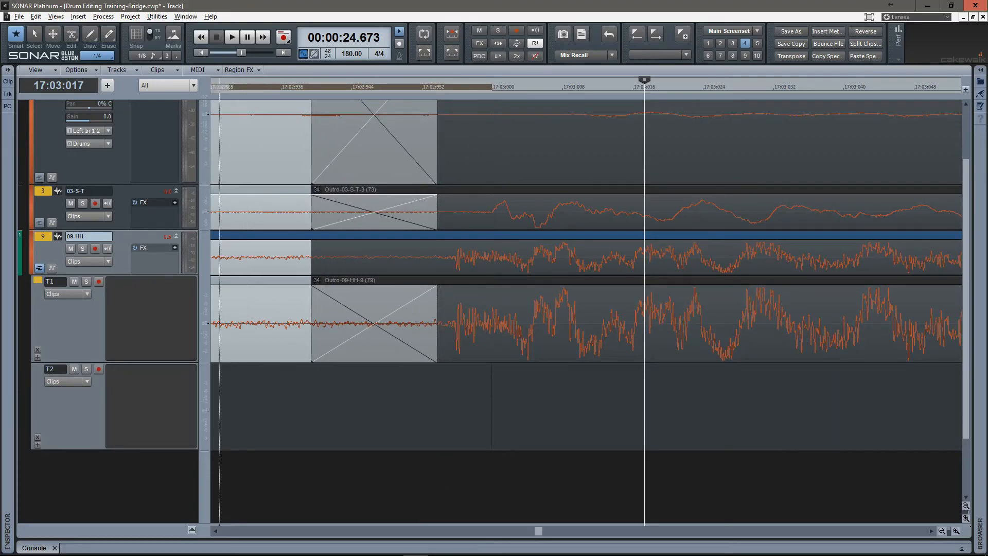
click(40, 269)
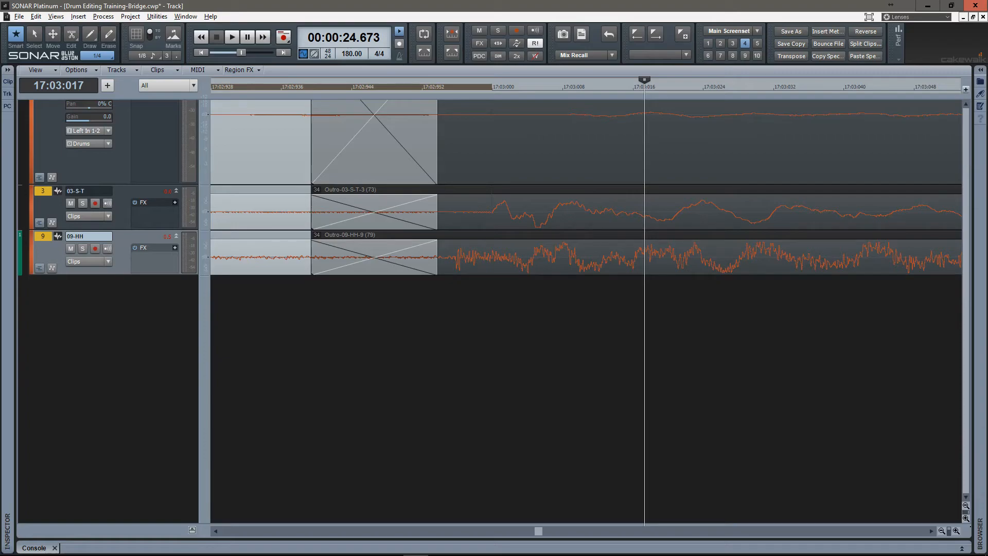
Step: Return to screenset 3 and examine the remaining crossfades from 17:03 to the end of the quantized clips at bar 19
key(3)
click(421, 319)
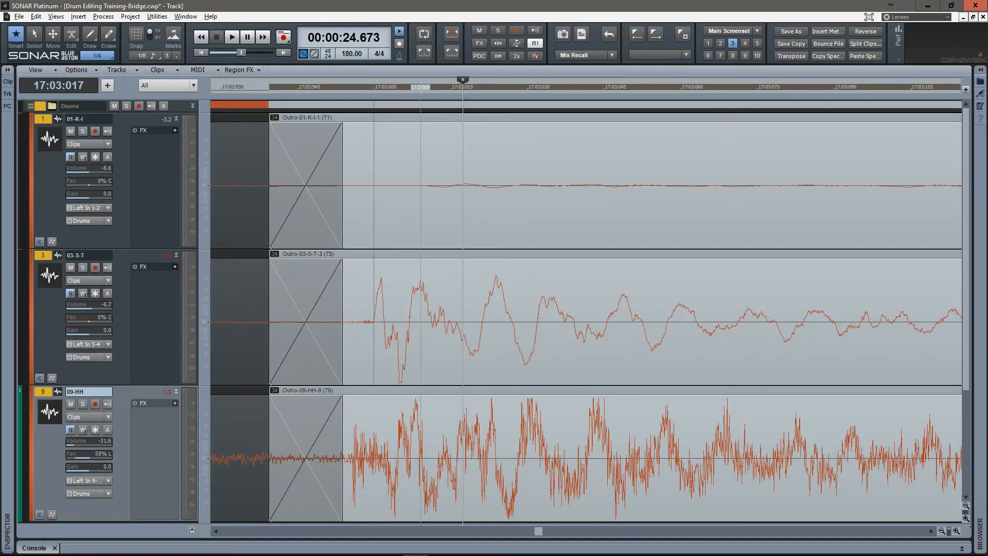
key(Tab)
key(Tab)
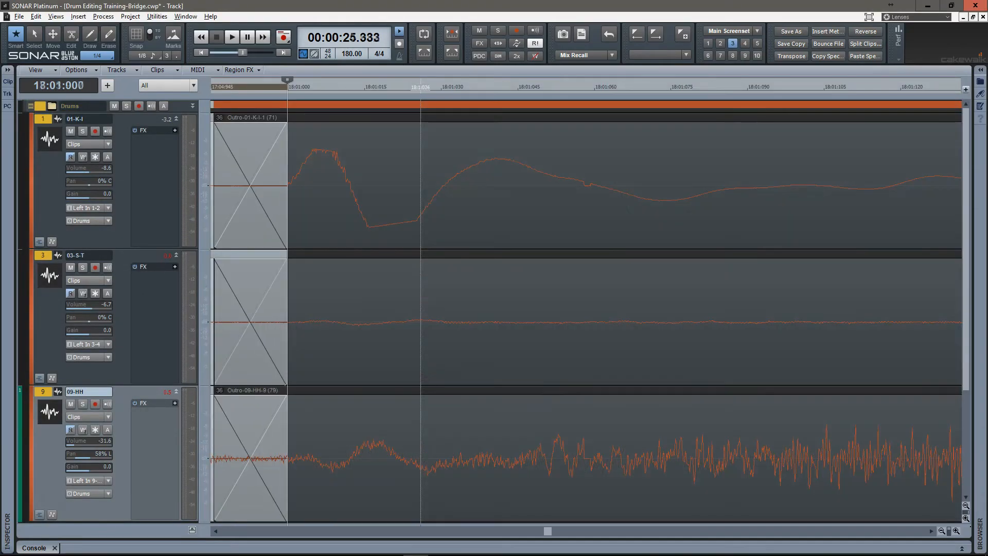
click(420, 319)
key(Tab)
click(421, 319)
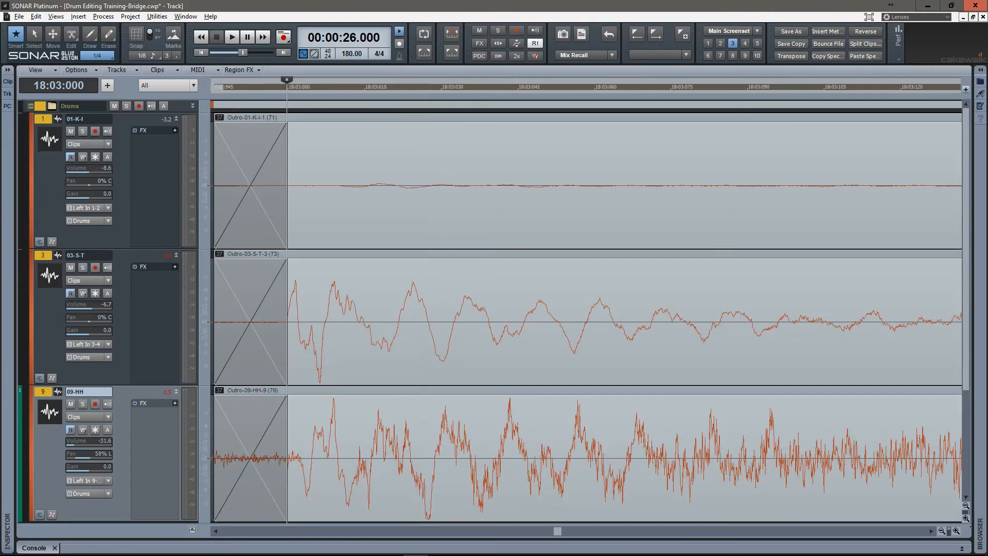
key(Tab)
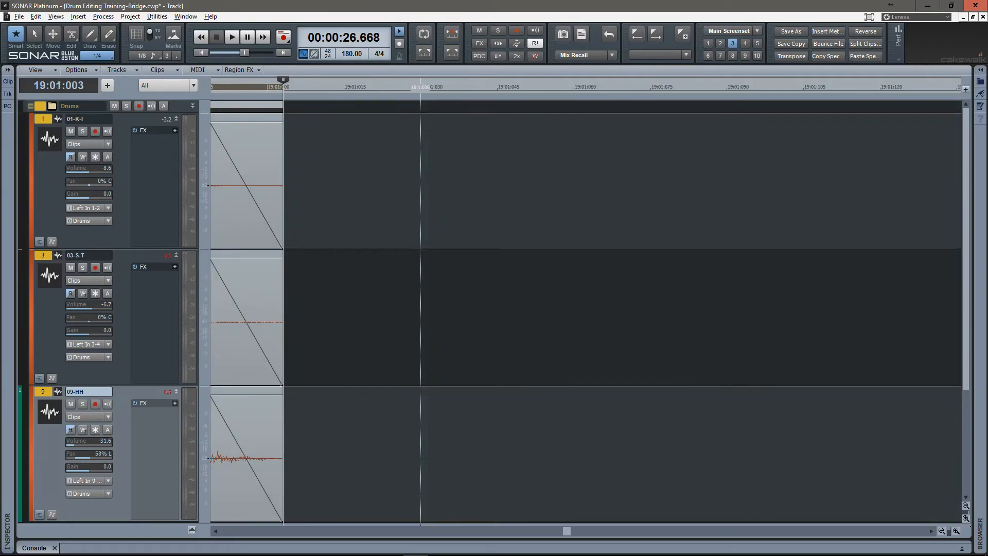
scroll(424, 319, down, 10)
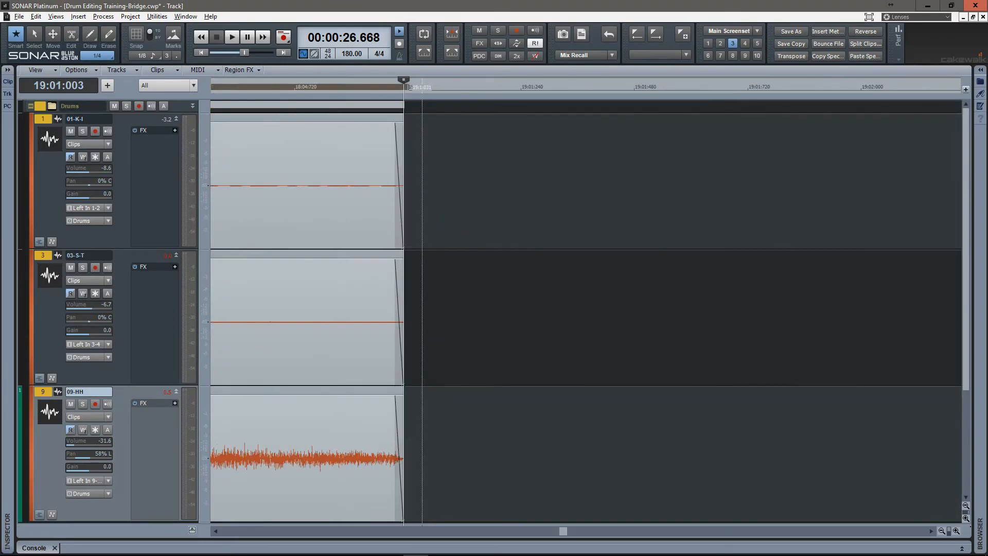
scroll(427, 322, down, 3)
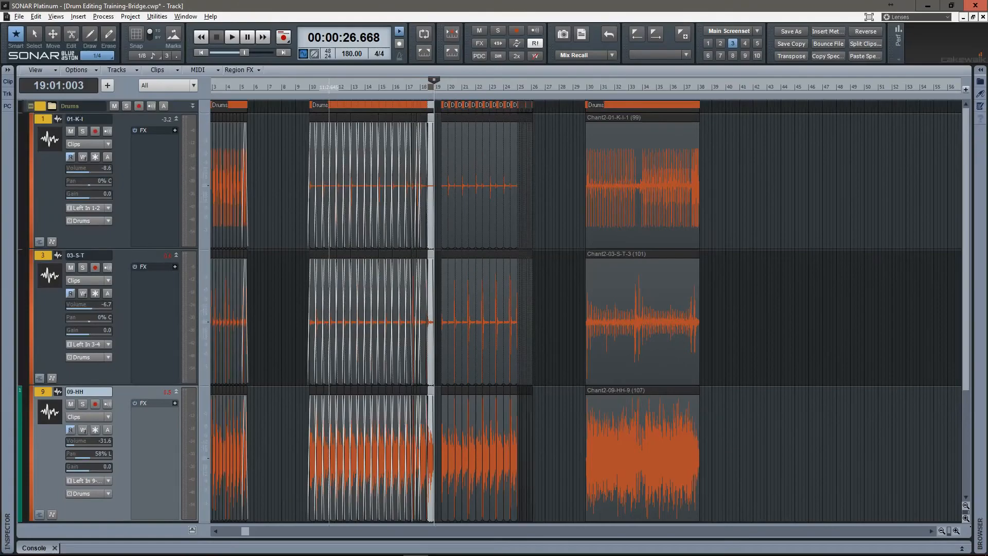
Step: Audition the hi-hat track soloed from bar 10 with its volume raised to -16.8, then stop playback and unsolo it
click(83, 404)
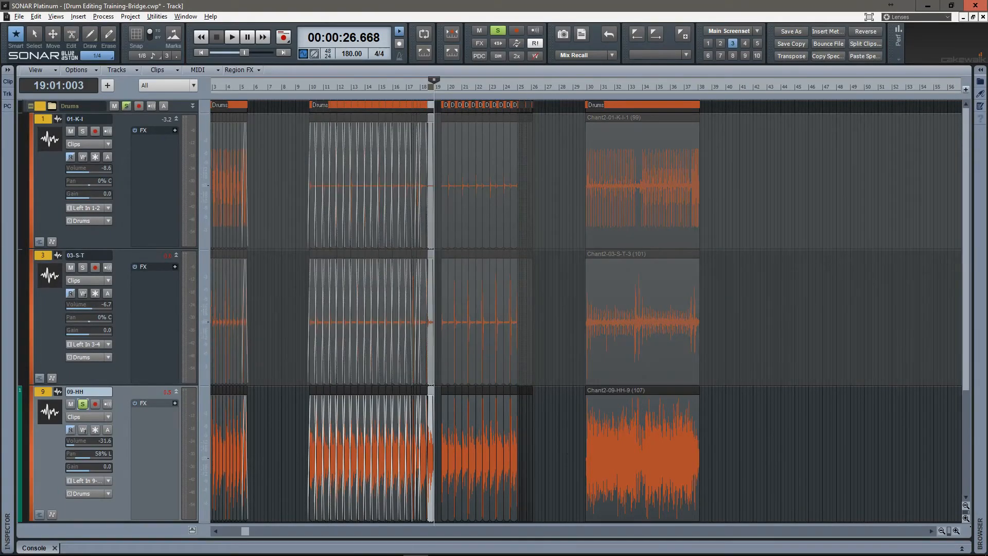
click(309, 86)
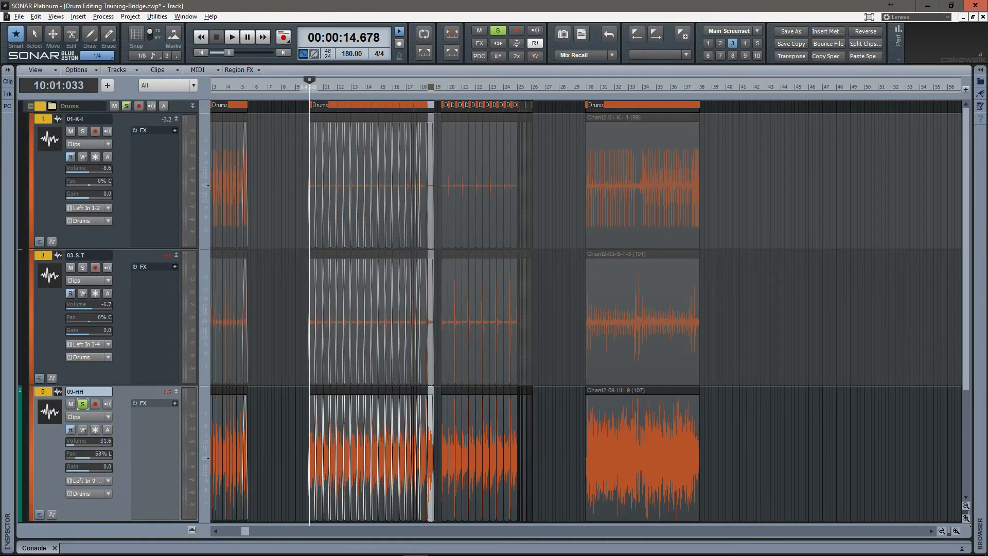
key(space)
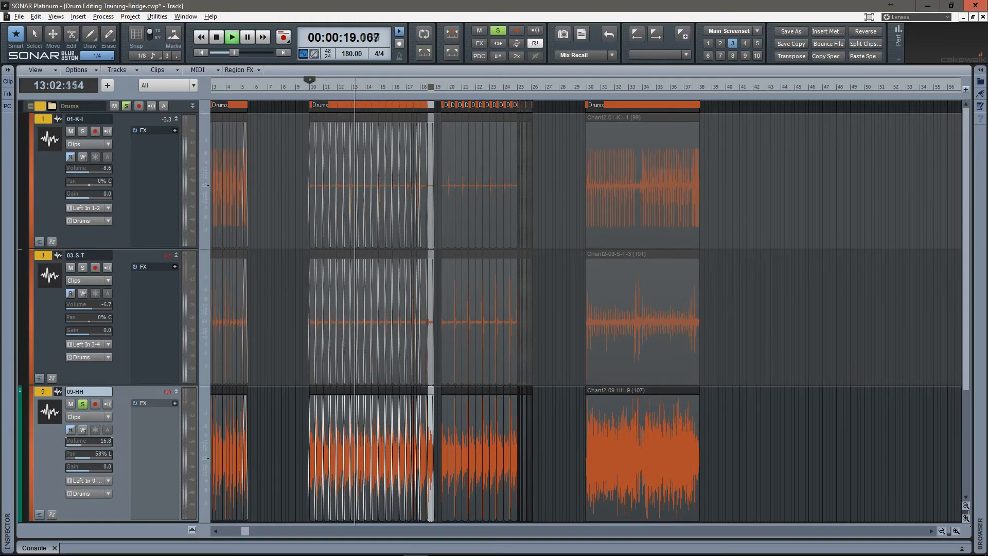
key(ctrl+Right)
key(ctrl+Right)
key(ctrl+Right)
key(ctrl+Right)
key(ctrl+Right)
key(ctrl+Right)
key(ctrl+Right)
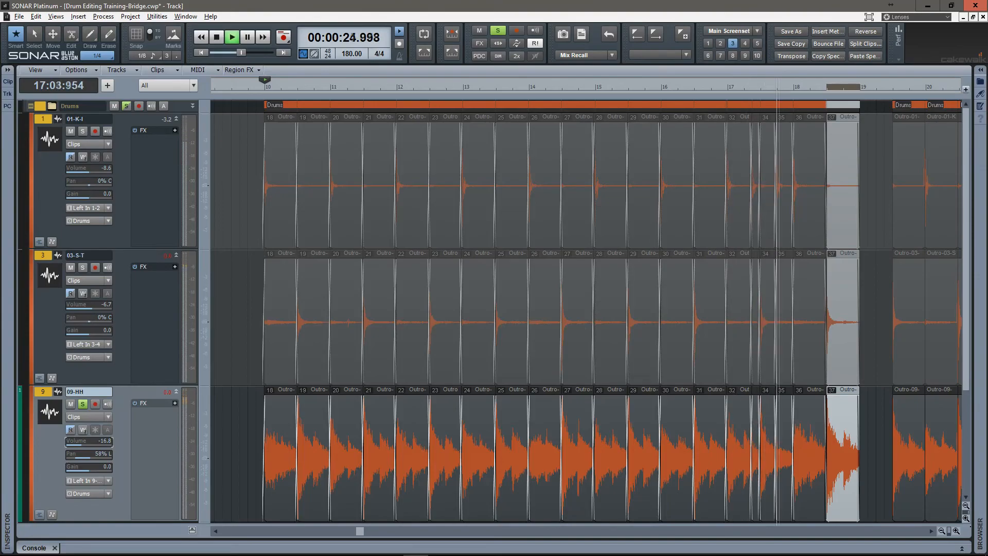
key(space)
click(83, 404)
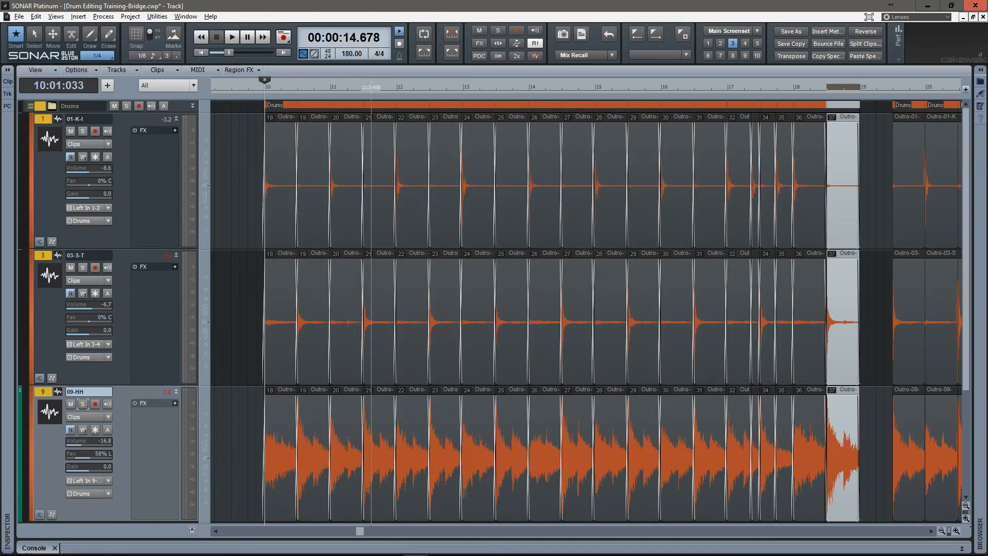
Step: Play all the drum tracks from bar 10 and revert the hi-hat track's volume to -31.6
scroll(366, 320, up, 4)
scroll(360, 320, down, 3)
scroll(360, 320, down, 5)
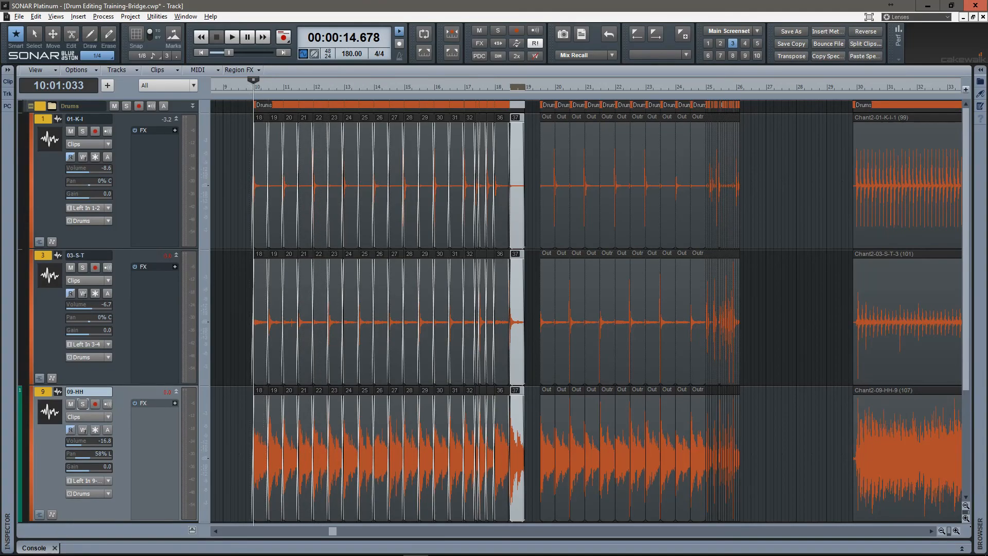
key(space)
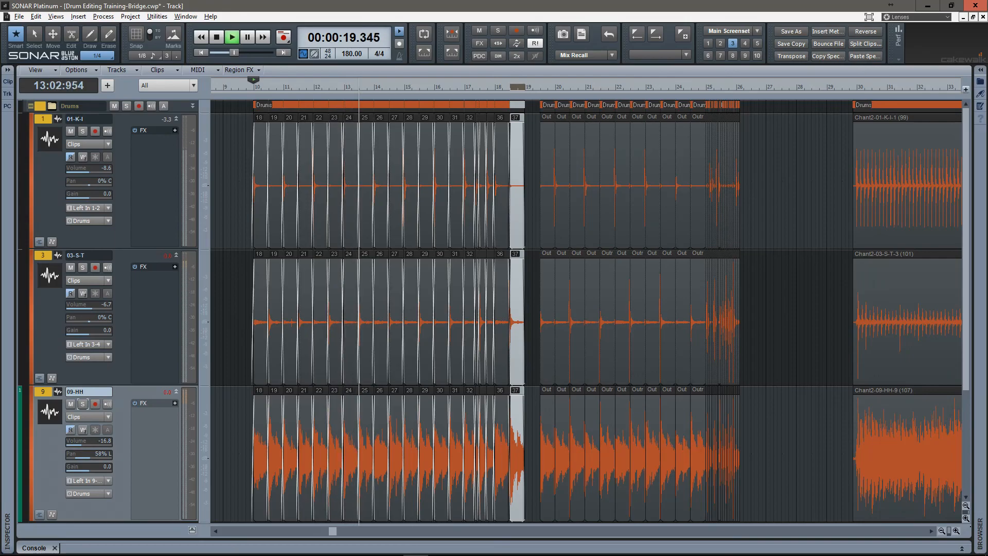
right_click(67, 444)
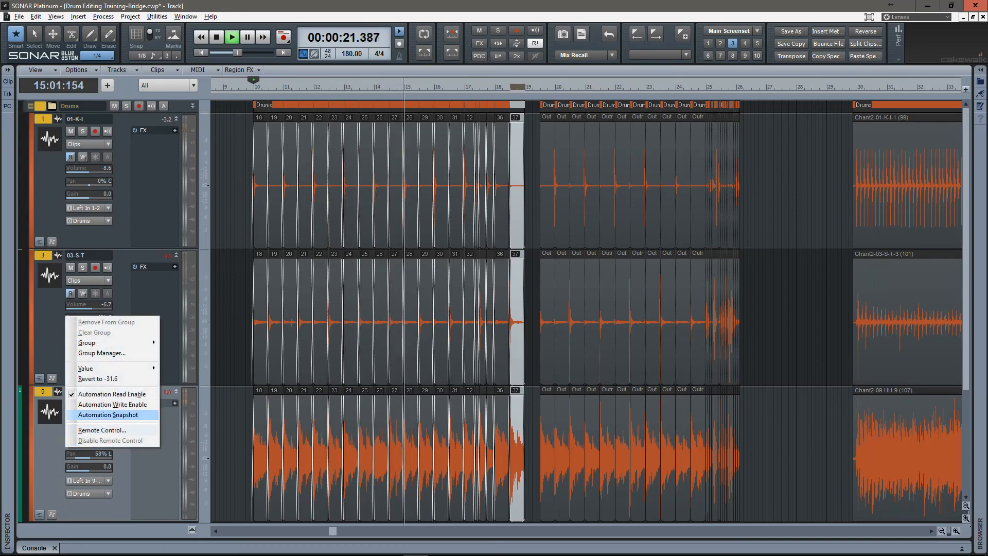
click(98, 378)
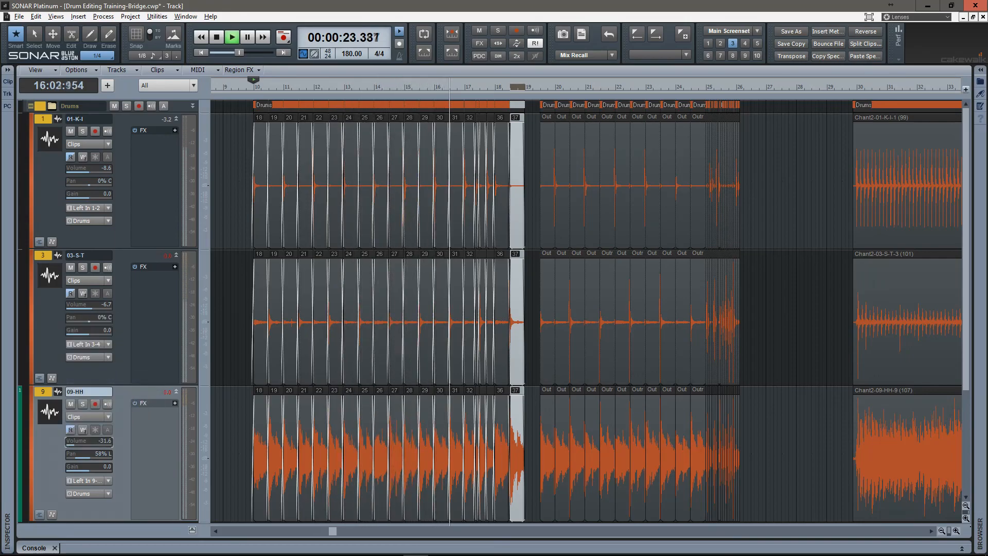